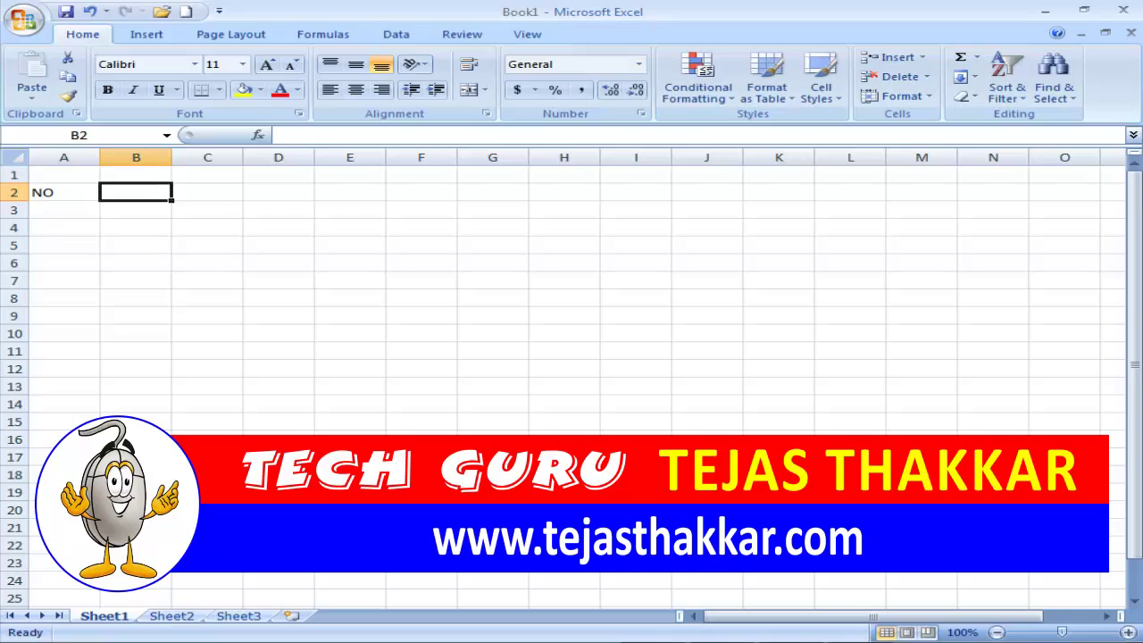
Step: Continue the header row with NAME, MATHS, SCI and ENG in cells B2 through E2
key("Tab")
type("MATHS")
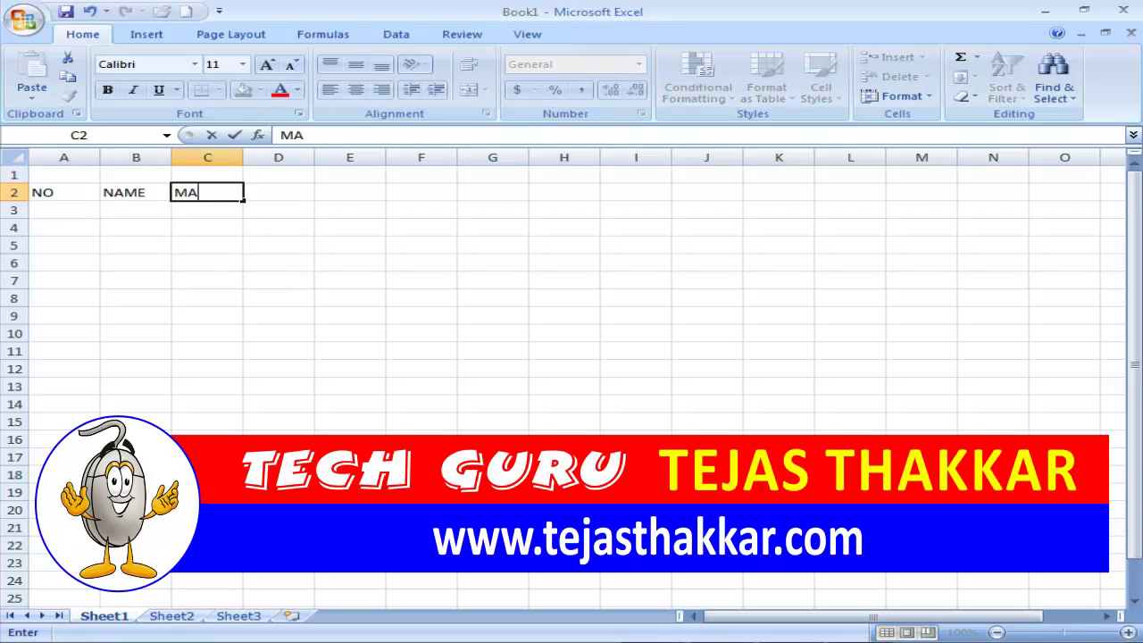
key("Tab")
type("SCI")
key("Tab")
type("ENG")
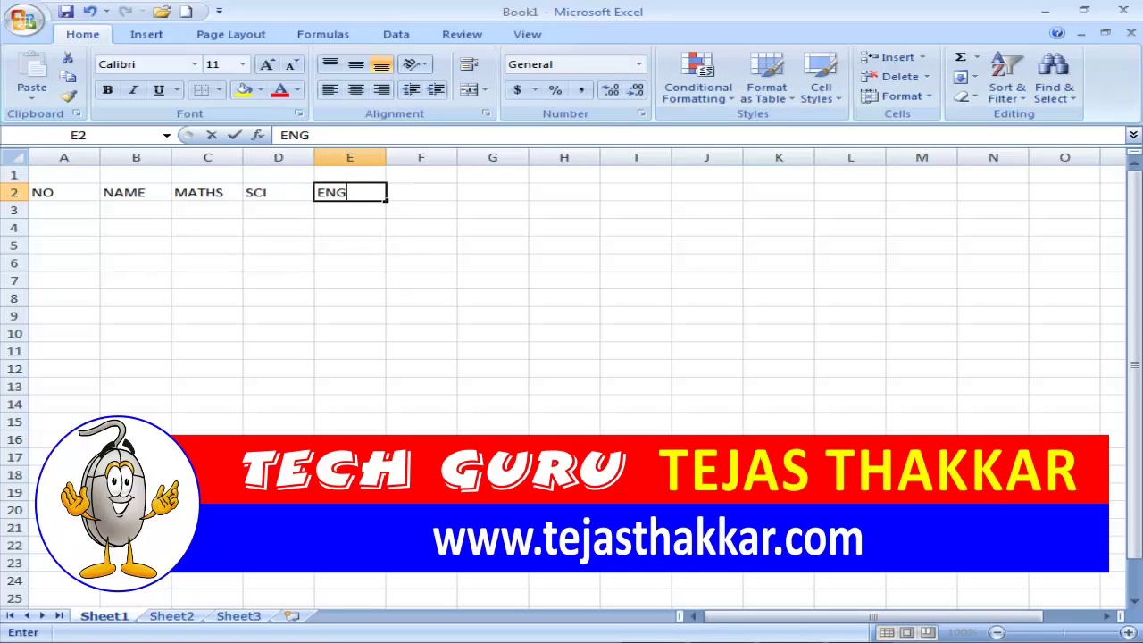
Step: Complete the header row with TOTAL, AVG, STATUS and GRADE in cells F2 through I2
key("Tab")
type("TOTAL")
key("Tab")
type("AVG")
key("Tab")
type("STATUS")
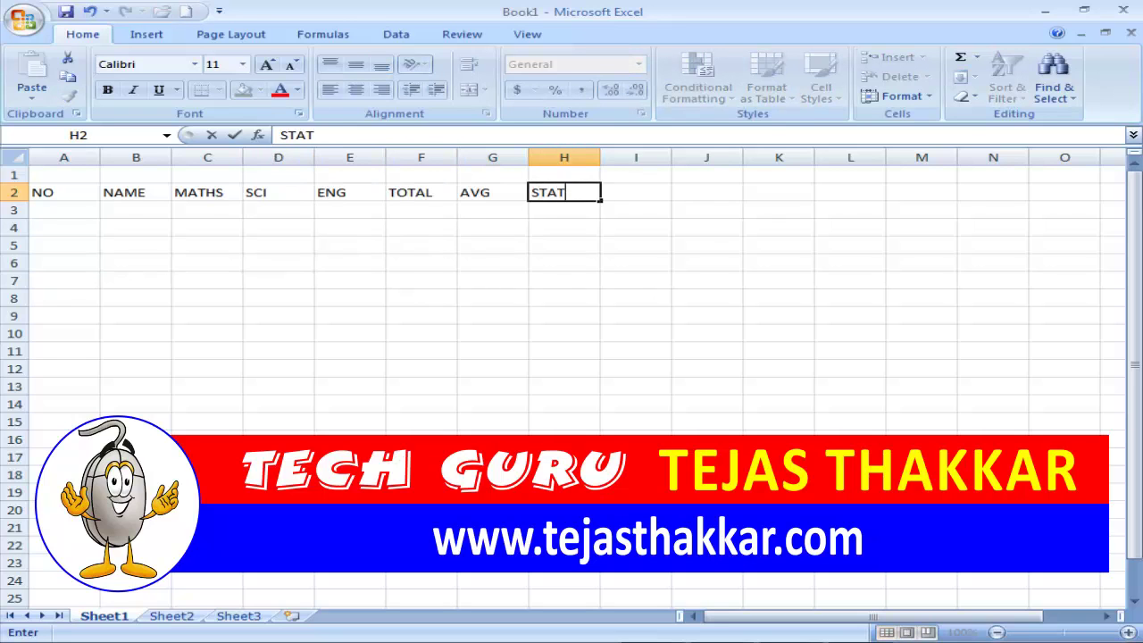
key("Tab")
type("GRADE")
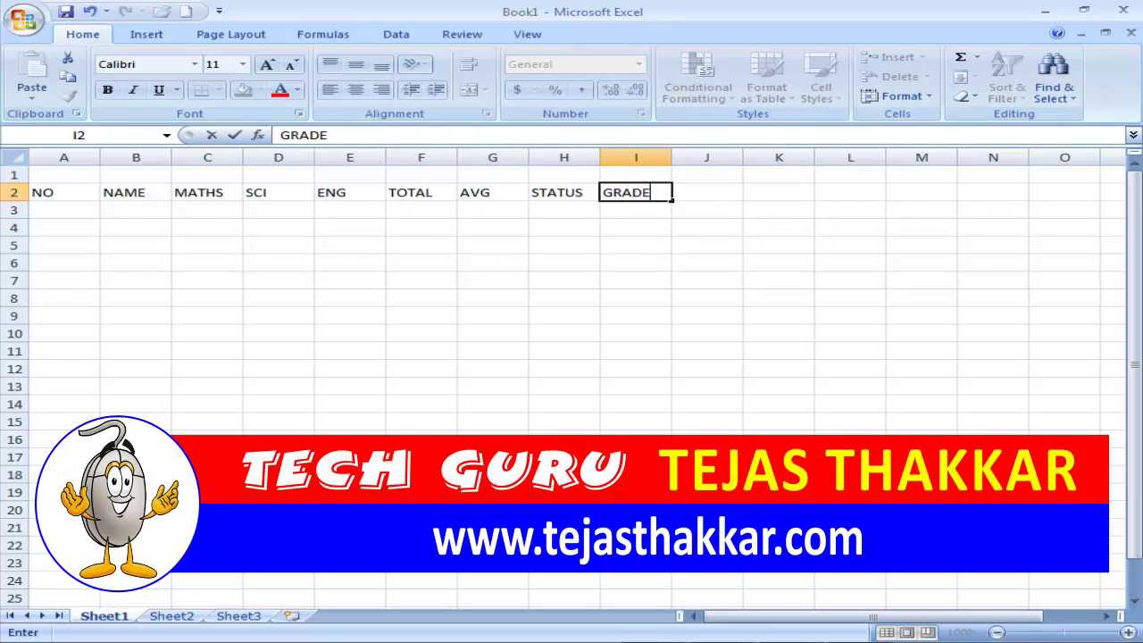
key("Return")
Step: Review the column headings in row 2 from NO across to ENG
key("Up")
key("Up")
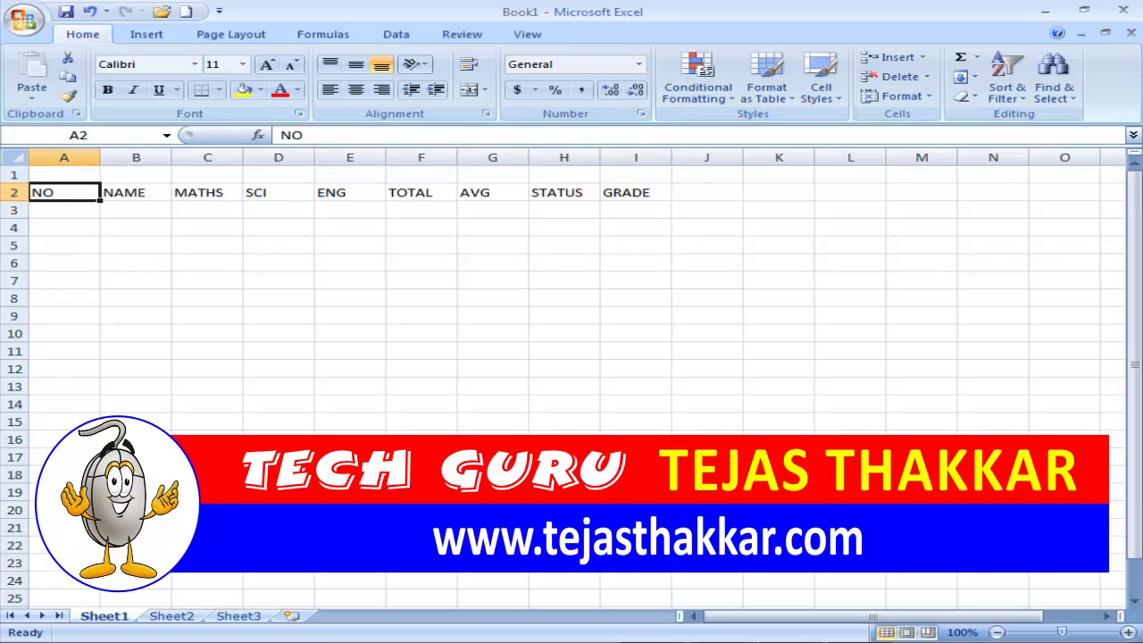
key("Down")
key("Right")
key("Right")
key("Right")
key("Right")
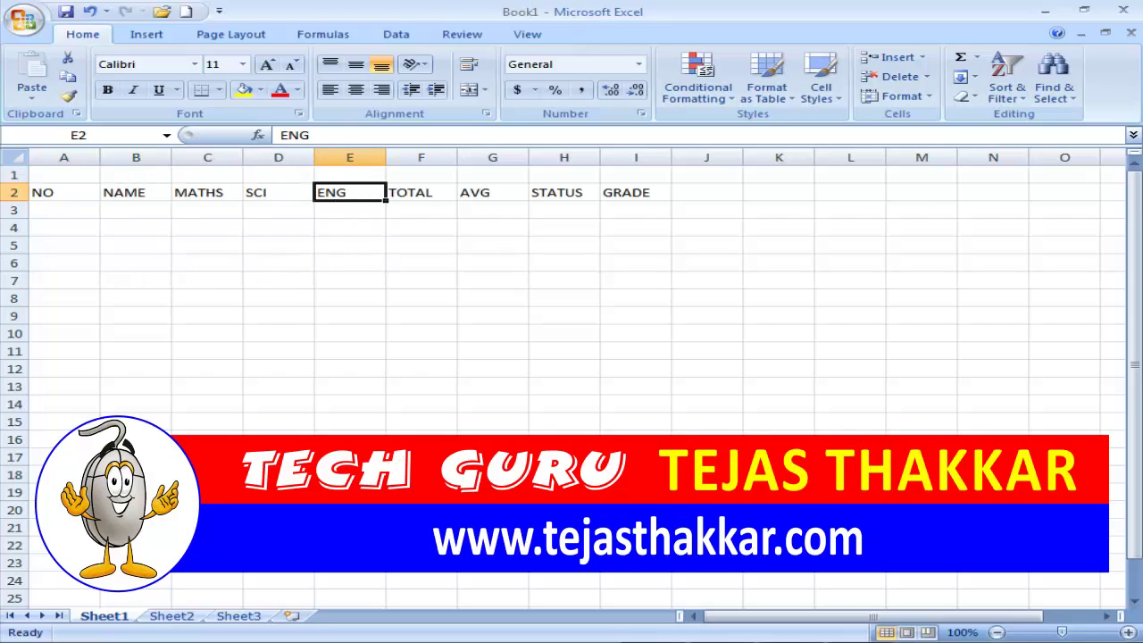
key("Up")
key("Left")
key("Left")
key("Left")
key("Left")
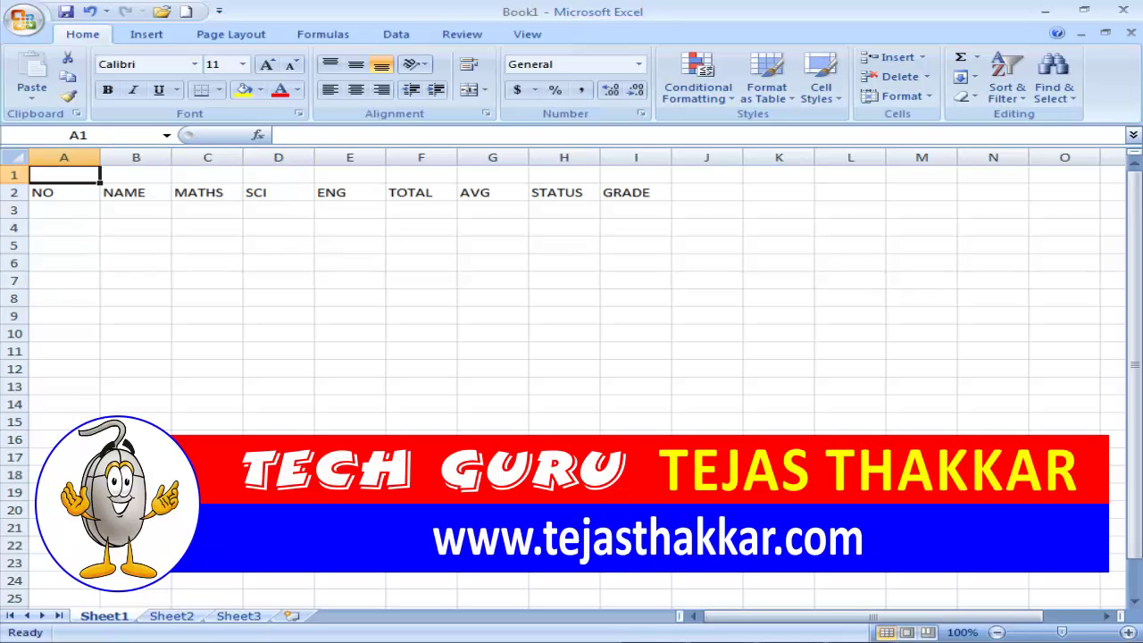
Step: Merge and center cells A1 through I1 and enter the title MARKSHEET in the merged cell
left_click_drag(61, 180, 622, 185)
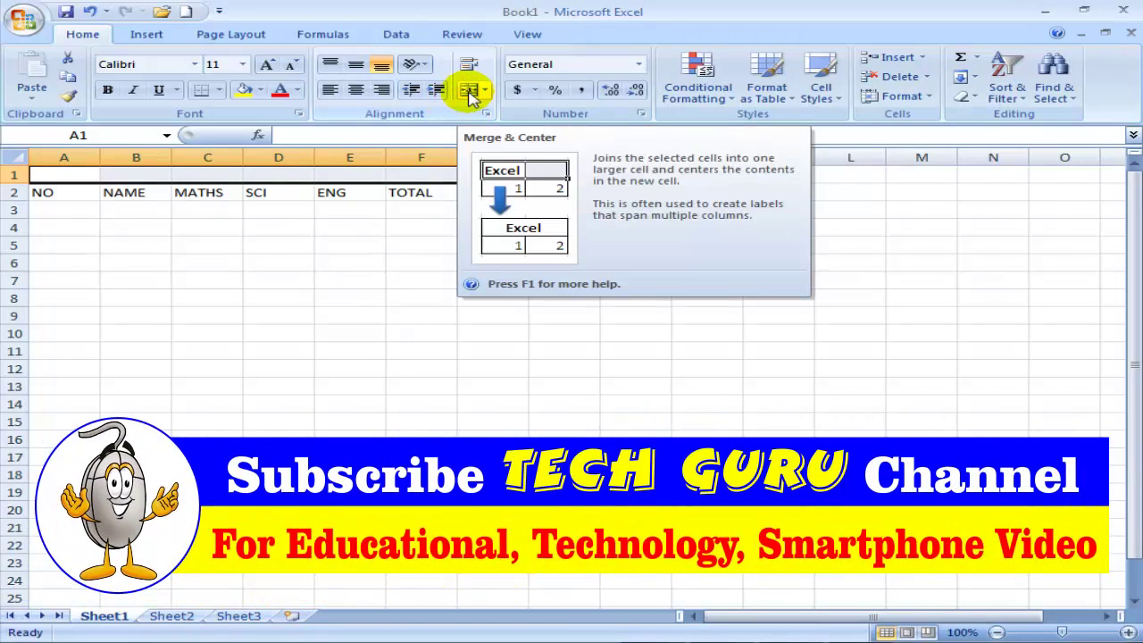
left_click(469, 91)
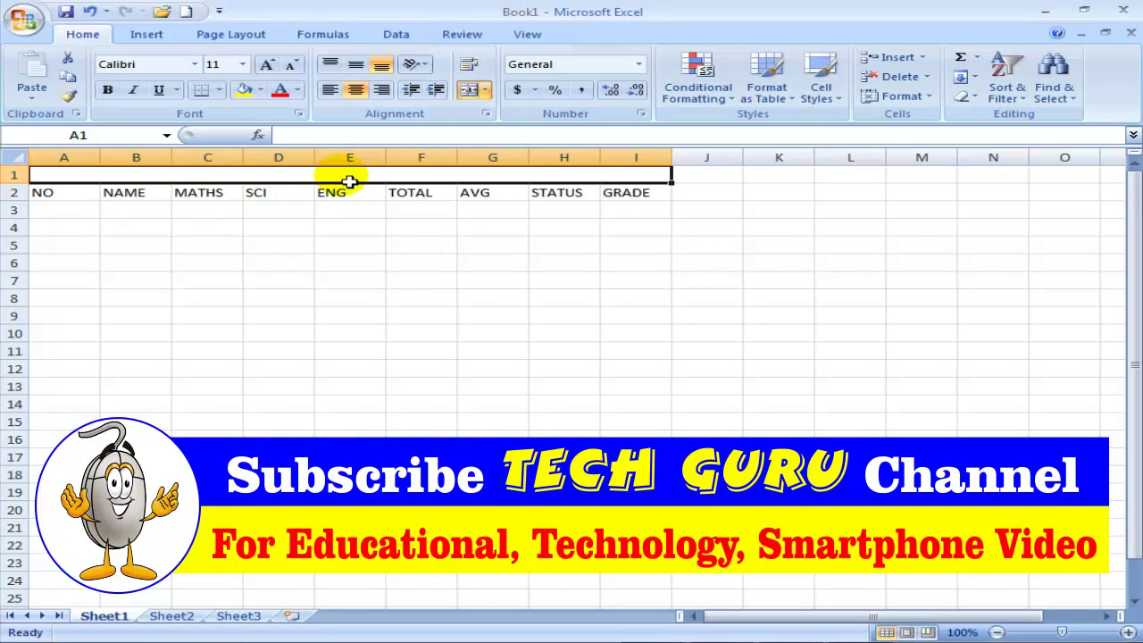
type("MARK")
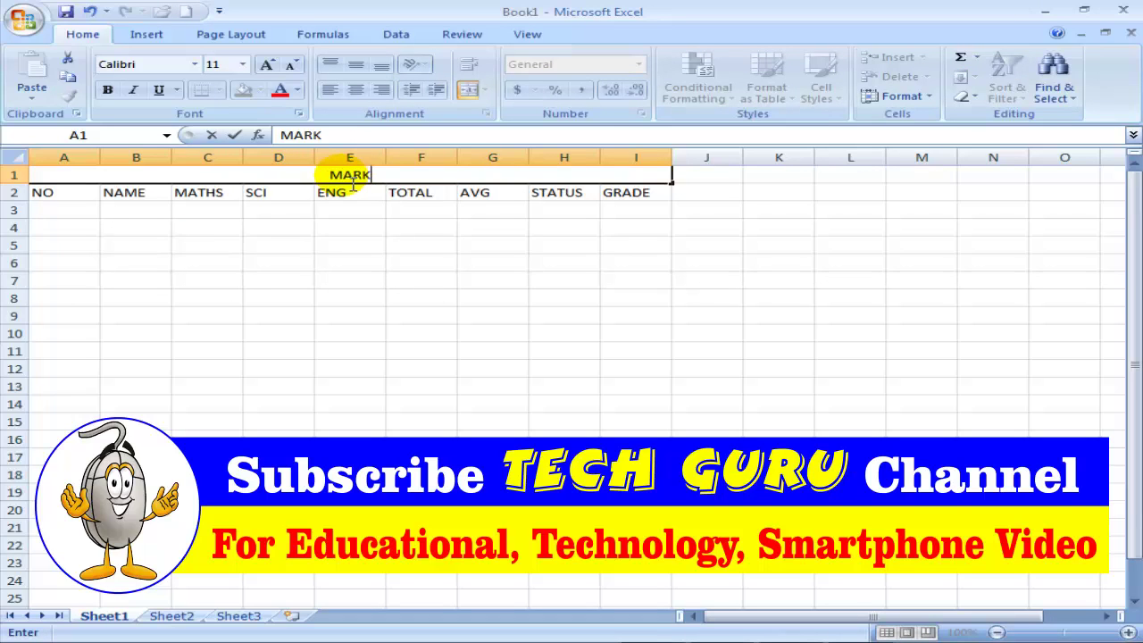
type("SHEET")
key("Return")
Step: Center the text of the column headings in cells A2 through I2
scroll(319, 192, "up", 2)
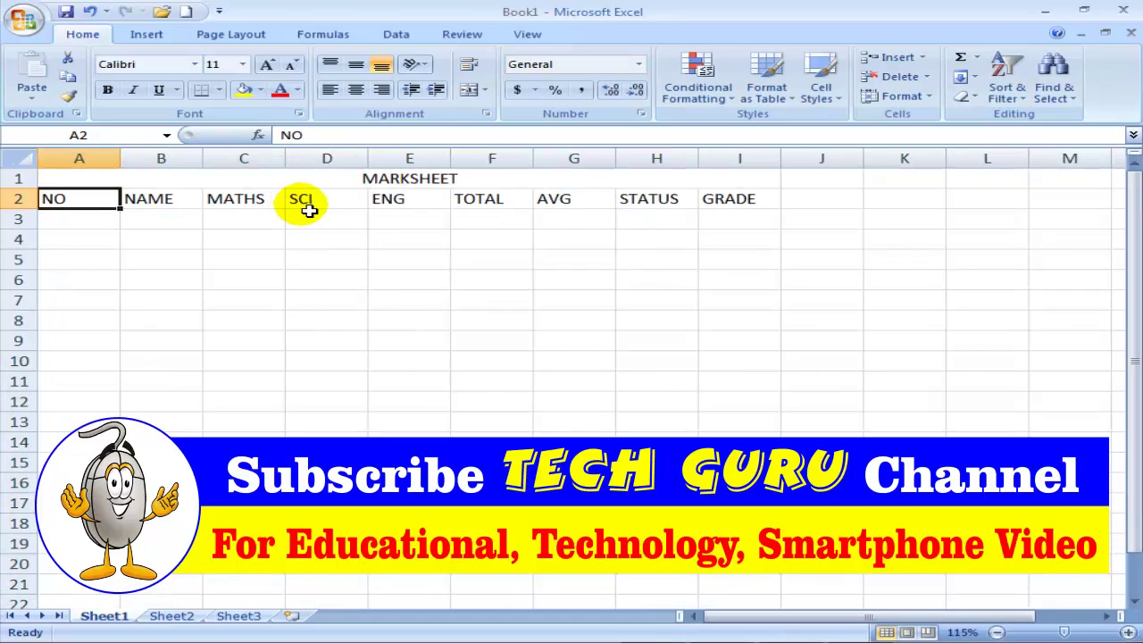
scroll(319, 212, "up", 2)
scroll(312, 214, "up", 1)
scroll(306, 217, "down", 1)
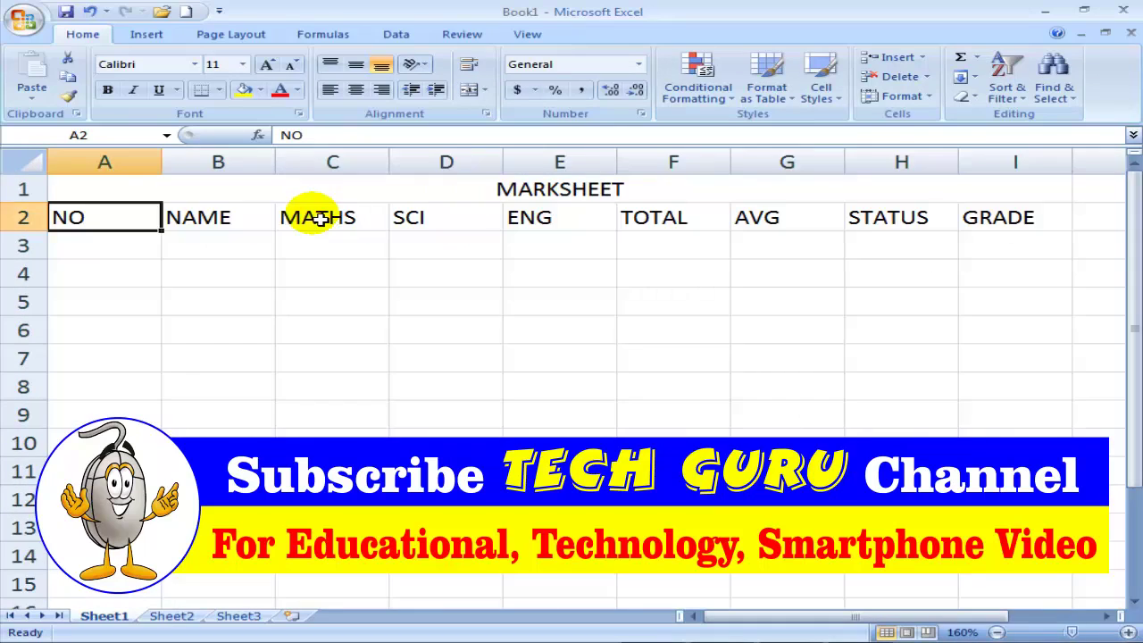
left_click(136, 190)
left_click_drag(110, 217, 973, 223)
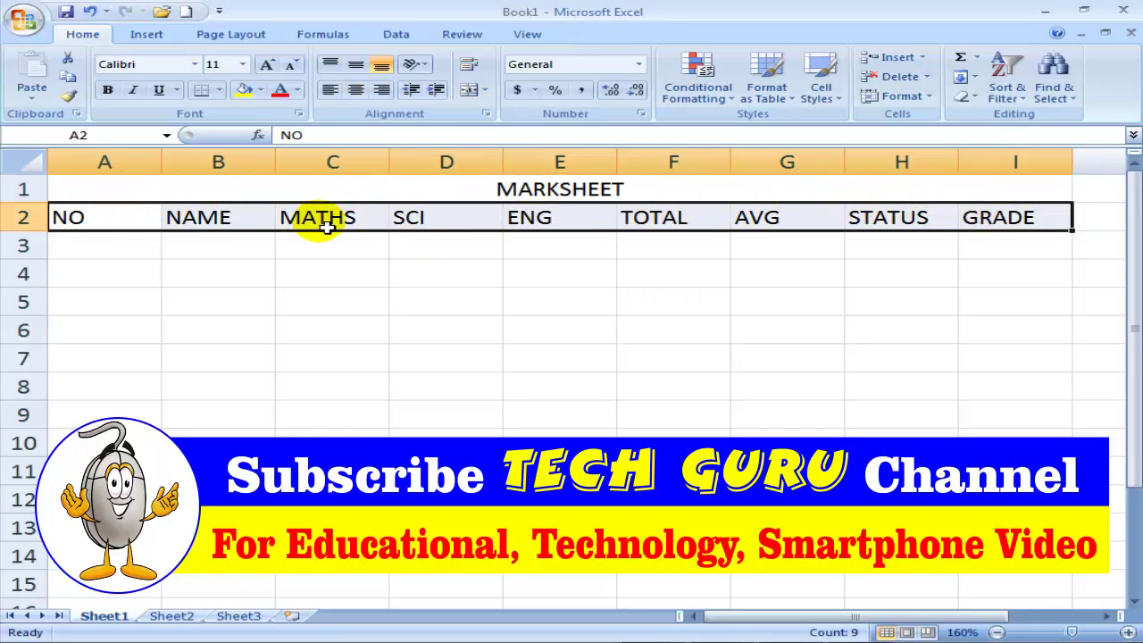
left_click(355, 91)
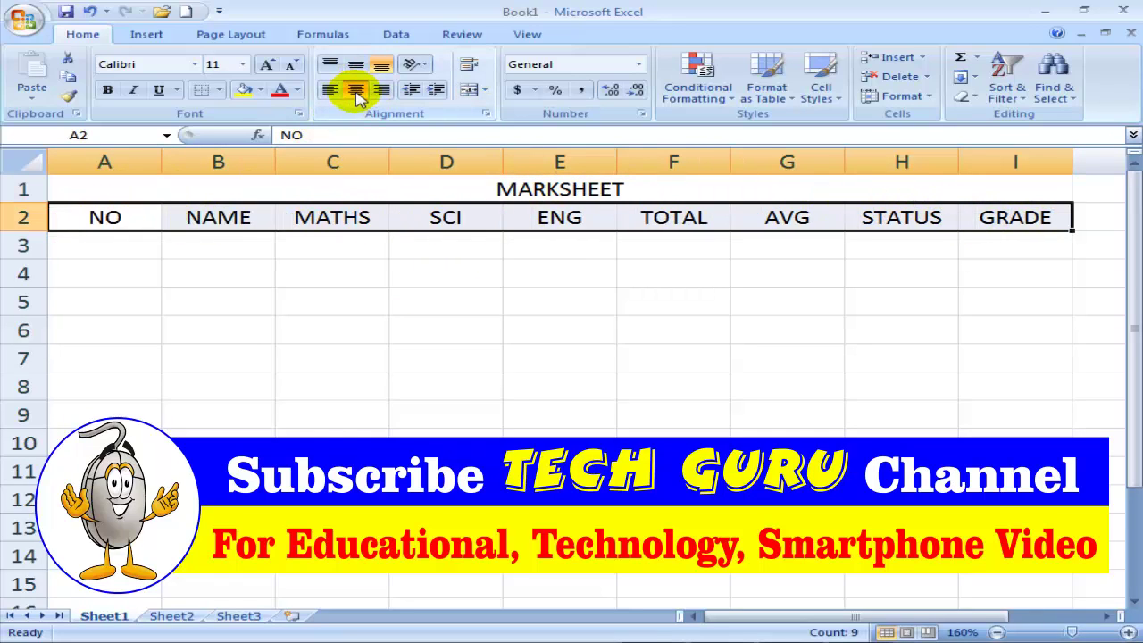
Step: Number the rows 1 to 5 in the NO column, cells A3 through A7
left_click(114, 248)
type("1 2 3 4 5")
Step: Fill in the five students' first names in the NAME column, cells B3 through B7
key("Up")
key("Up")
key("Up")
key("Up")
key("Up")
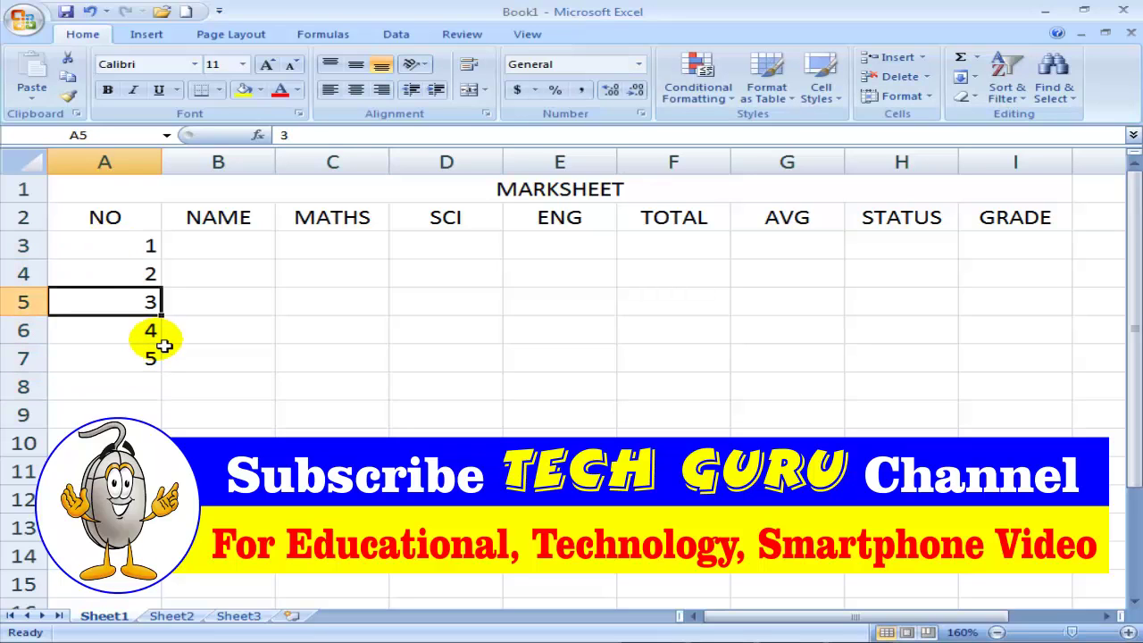
key("Right")
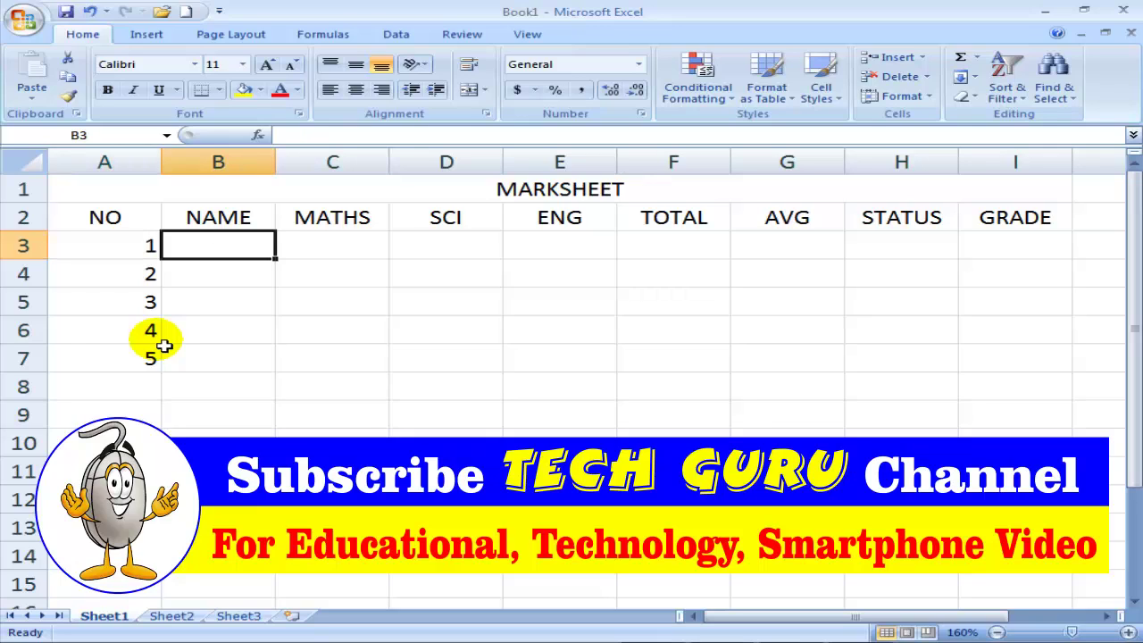
type("JAY")
key("Return")
type("VIJAY")
key("Return")
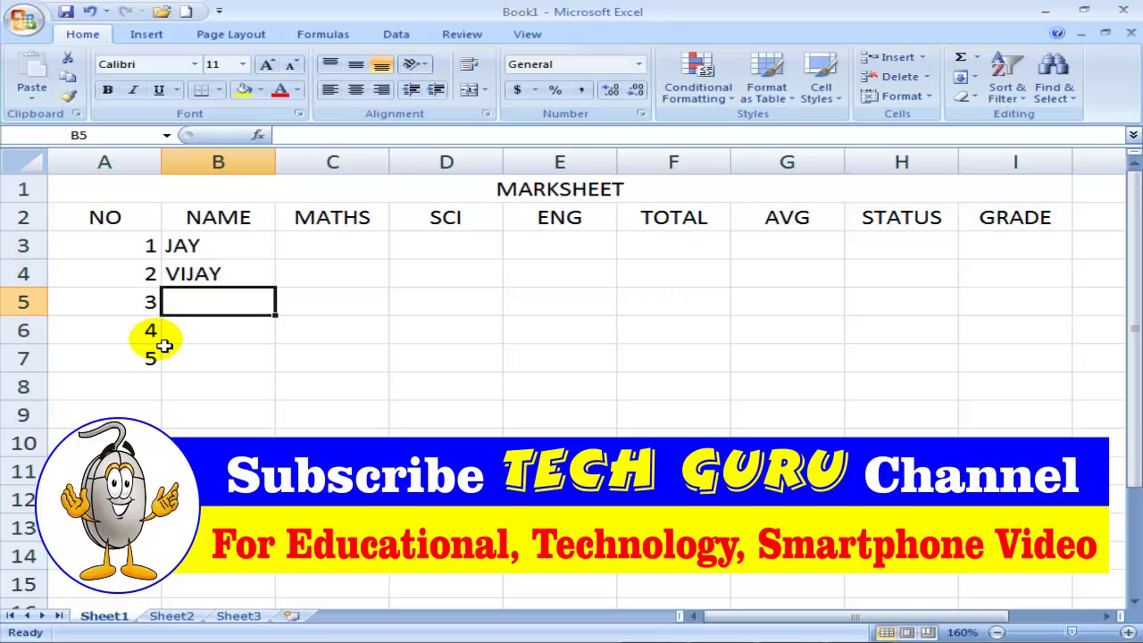
type("ALAY")
key("Return")
type("MAAN")
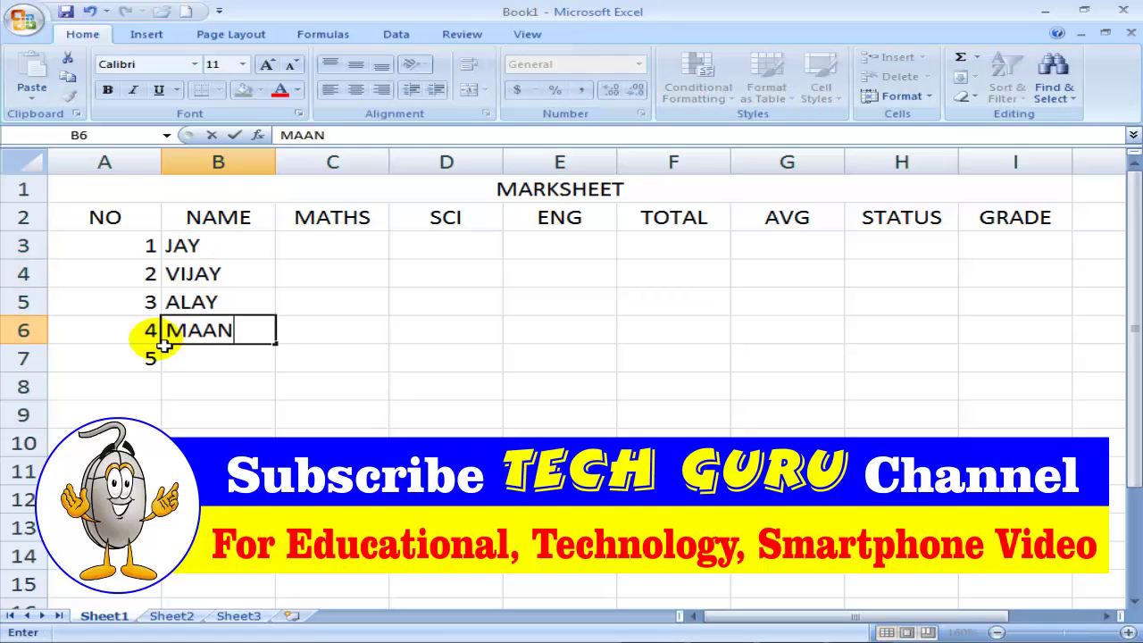
key("Return")
type("RAVI")
Step: Enter the MATHS marks 45, 68, 95, 47 and 85 in cells C3 through C7
key("Up")
key("Up")
key("Up")
key("Up")
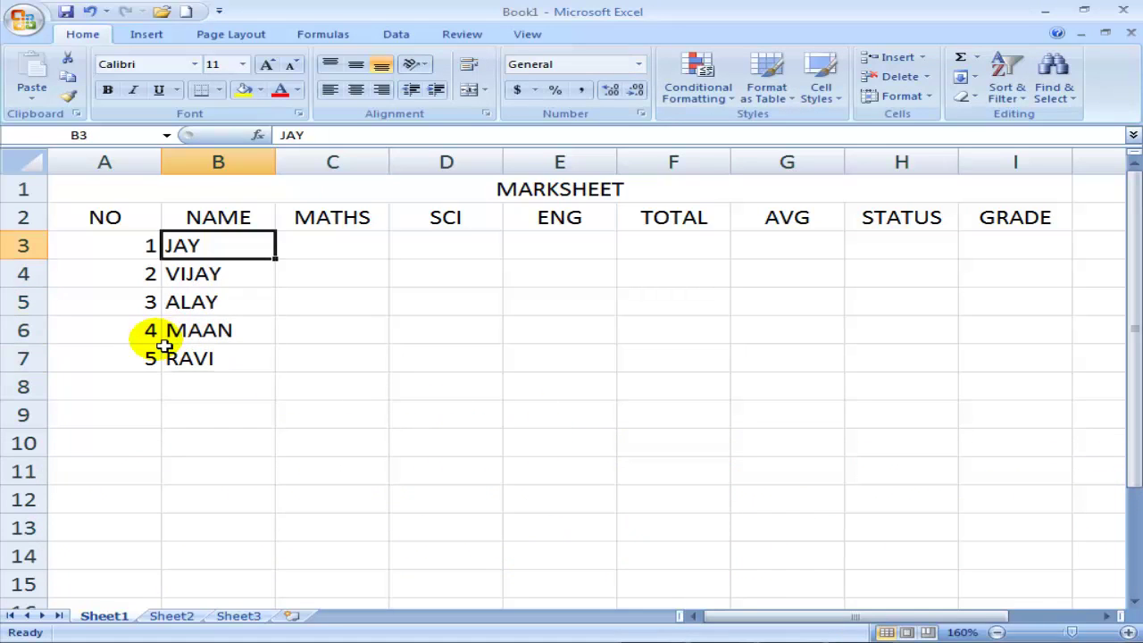
key("Right")
type("45")
key("Return")
type("68")
key("Return")
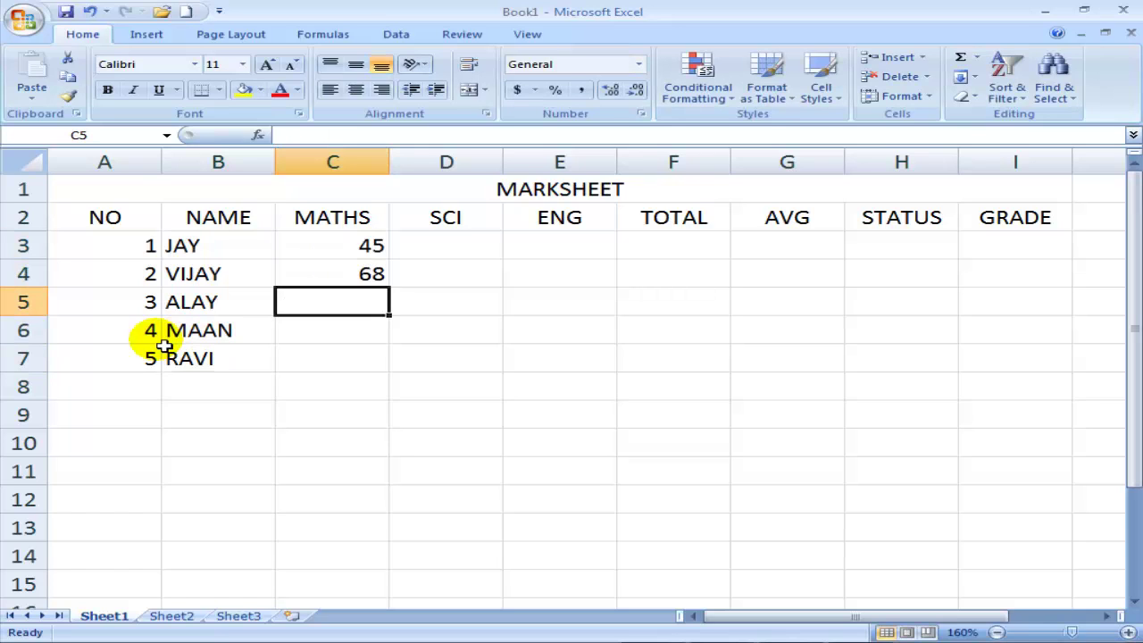
type("95")
key("Return")
type("47")
key("Return")
type("85")
key("Return")
Step: Enter the SCI marks 95, 47, 58, 34 and 95 in cells D3 through D7
key("Up")
key("Up")
key("Up")
key("Up")
key("Up")
key("Right")
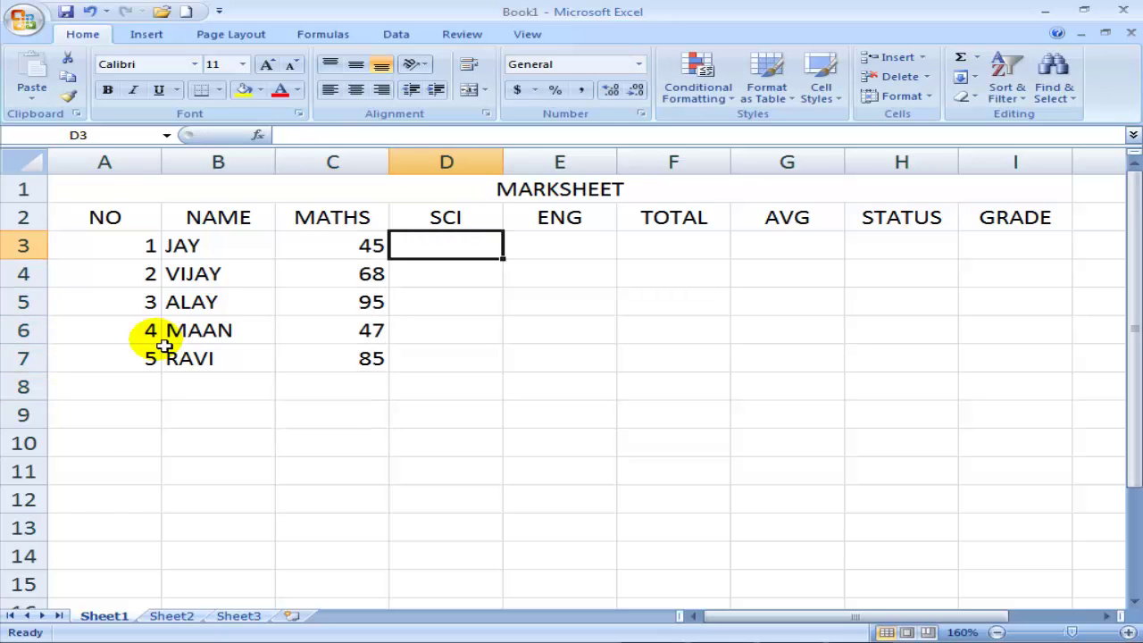
type("95")
key("Return")
type("47")
key("Return")
type("58")
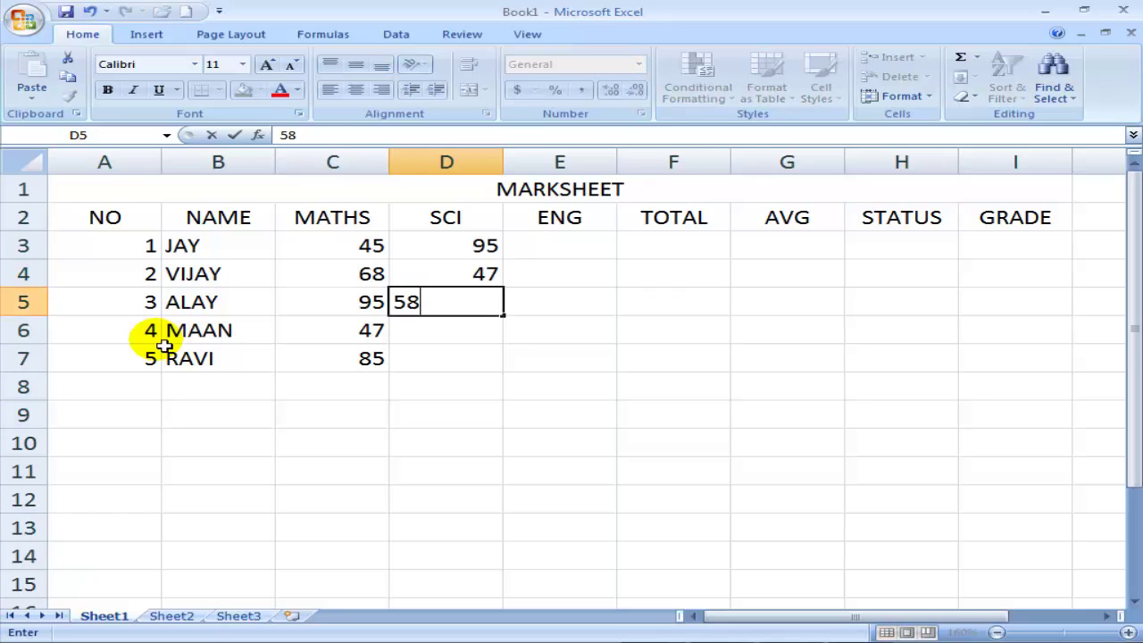
key("Return")
type("34")
key("Return")
type("95")
key("Return")
Step: Enter the ENG marks 47, 69, 58, 47 and 69 in cells E3 through E7
key("Up")
key("Up")
key("Up")
key("Up")
key("Up")
key("Right")
type("47")
key("Return")
type("69 58 47 69")
Step: Calculate the first student's total in F3 with =SUM(C3:E3) and fill the formula down to F7
key("Up")
key("Up")
key("Up")
key("Up")
key("Up")
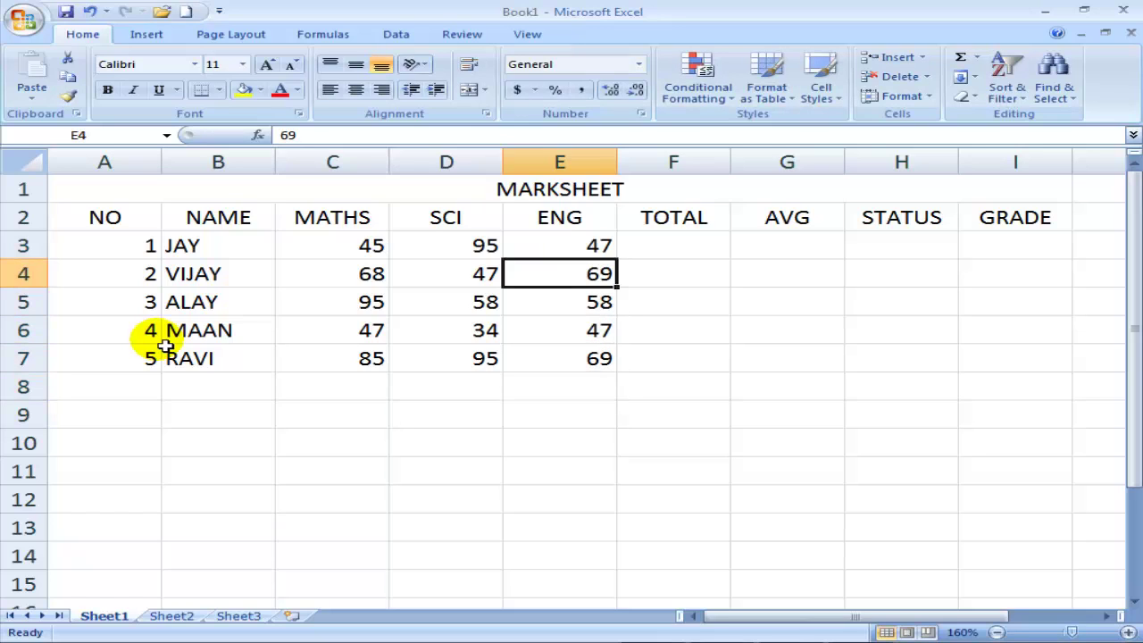
key("Right")
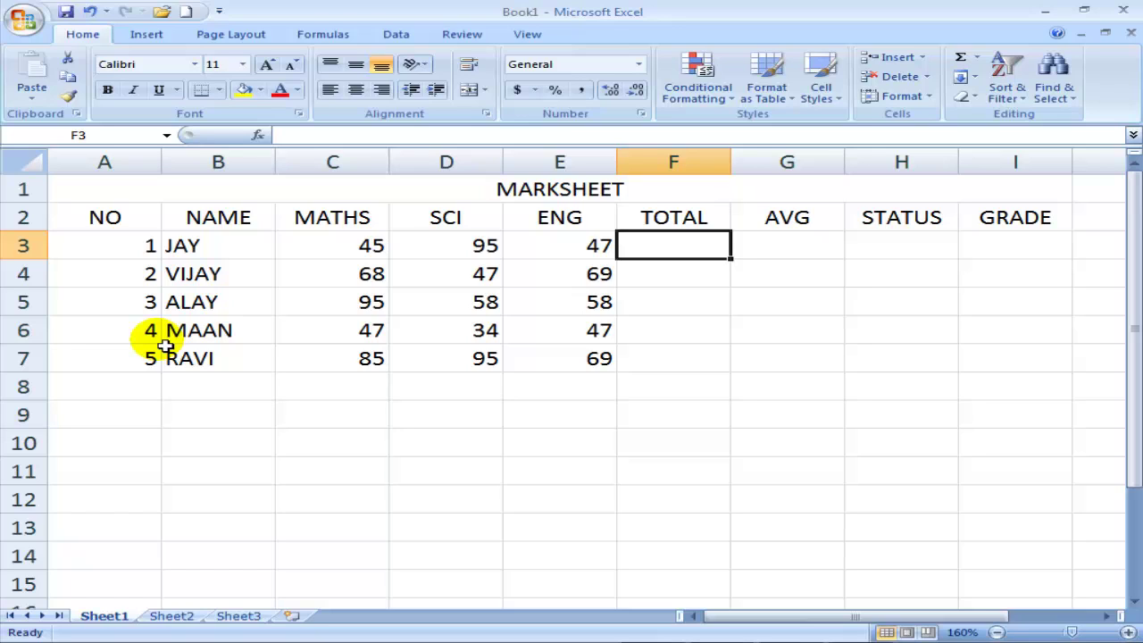
type("=")
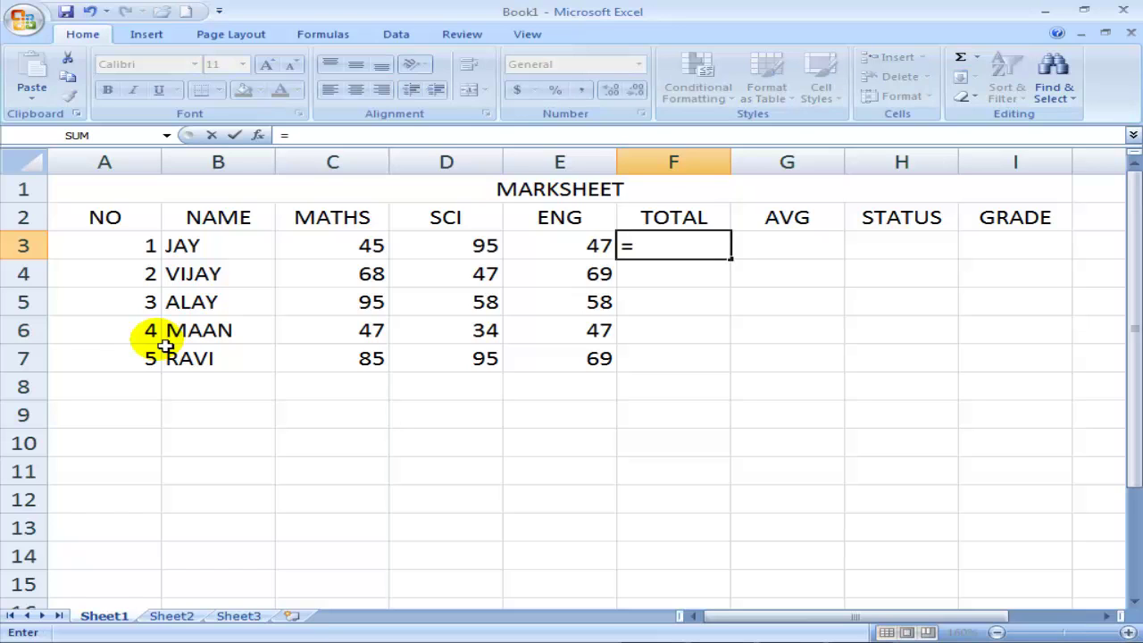
type("SUM")
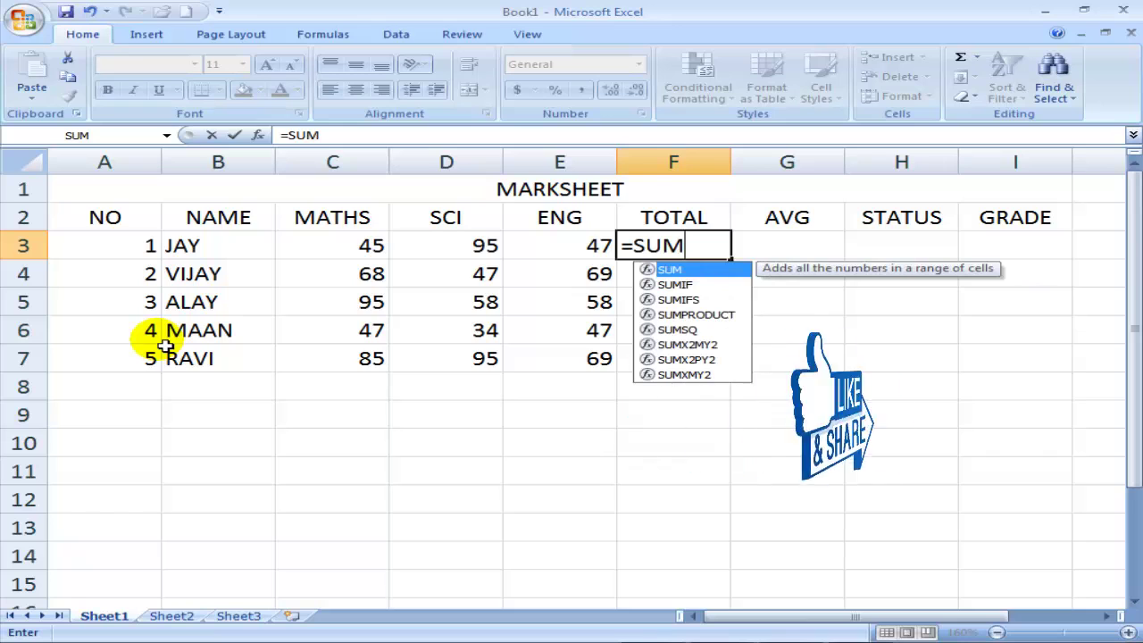
type("(")
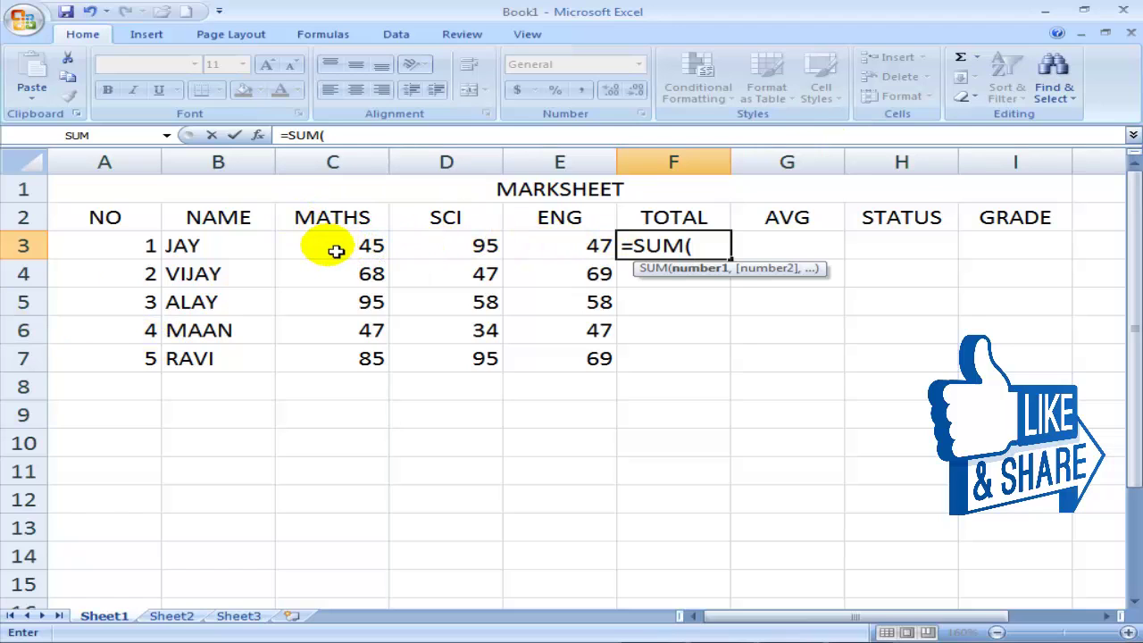
left_click_drag(334, 251, 534, 249)
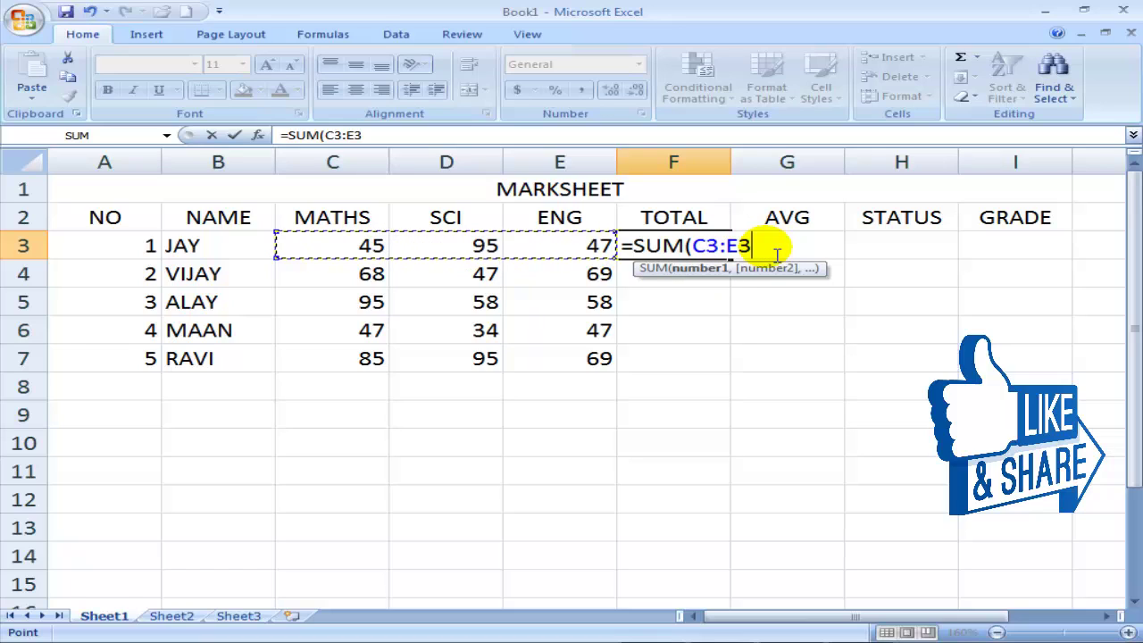
type(")")
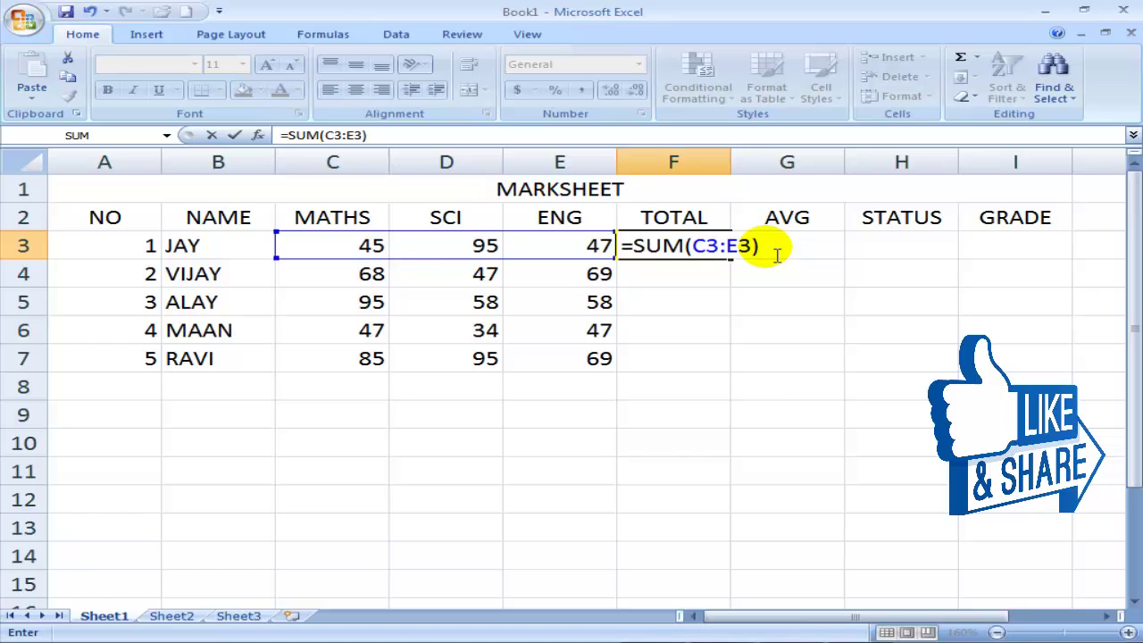
key("Return")
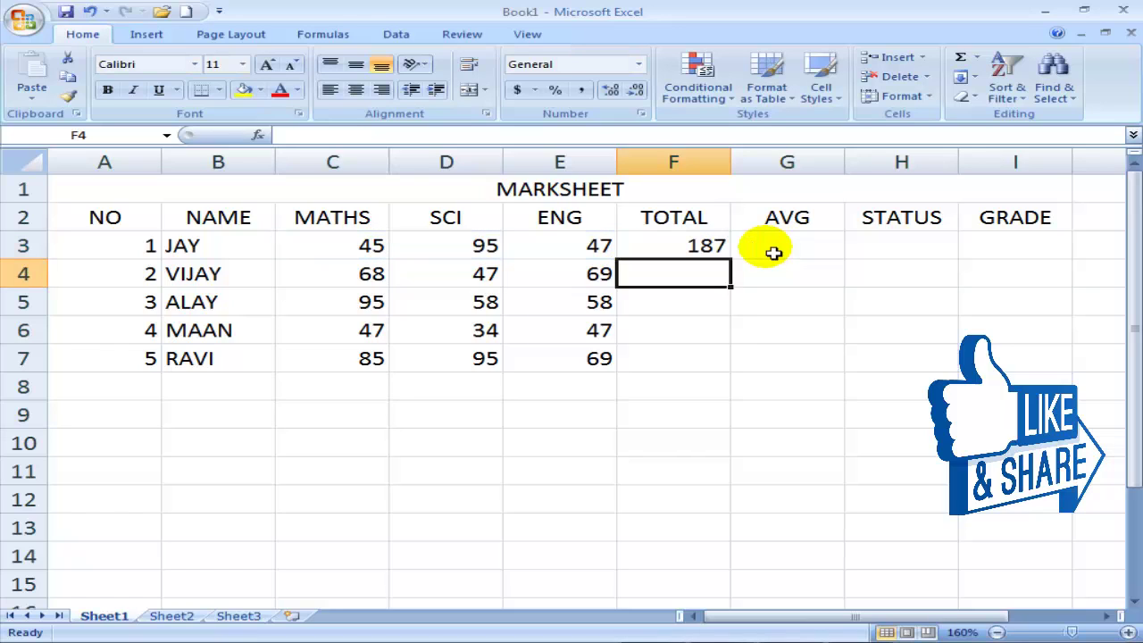
left_click(690, 249)
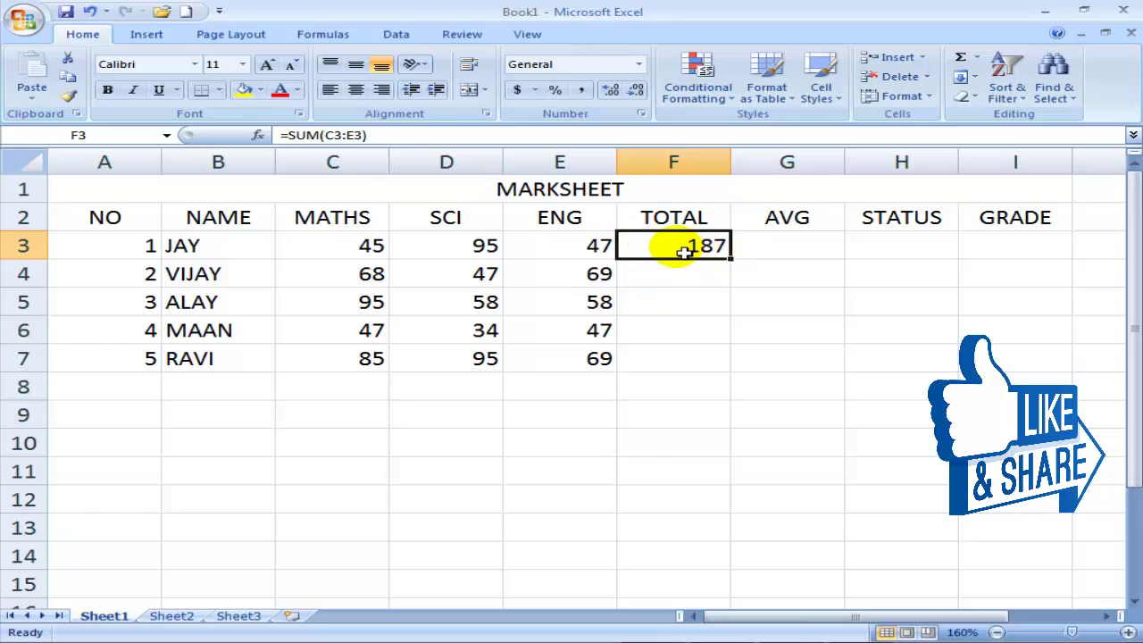
double_click(741, 265)
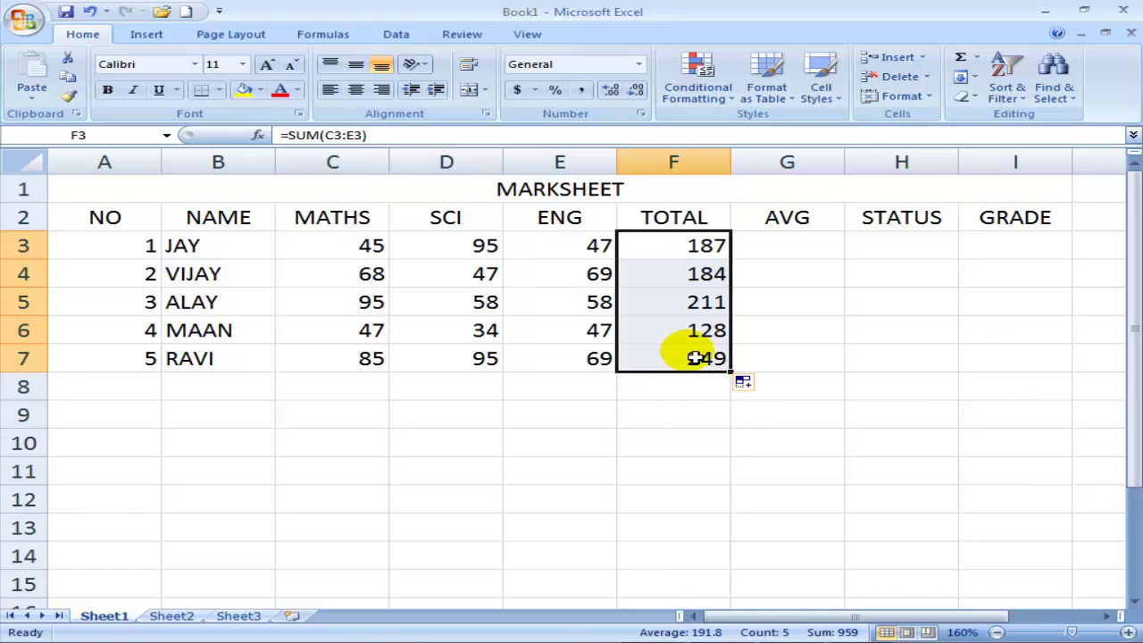
Step: Calculate the first student's average in G3 with =AVERAGE(C3:E3) and fill the formula down to G7
left_click(774, 252)
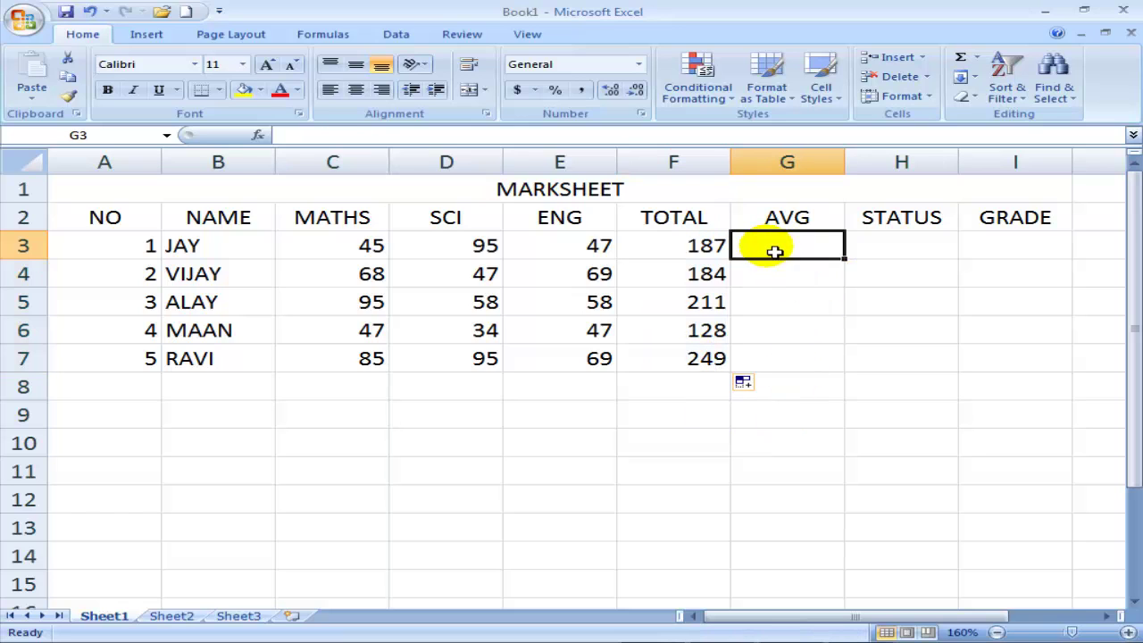
type("=")
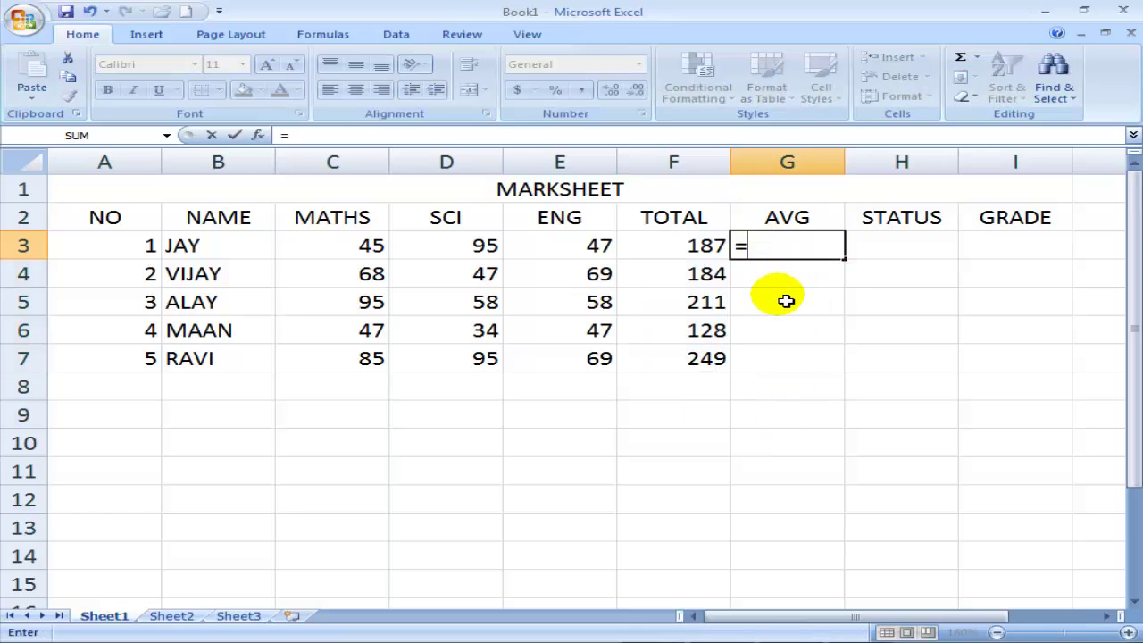
type("AVERAGE(")
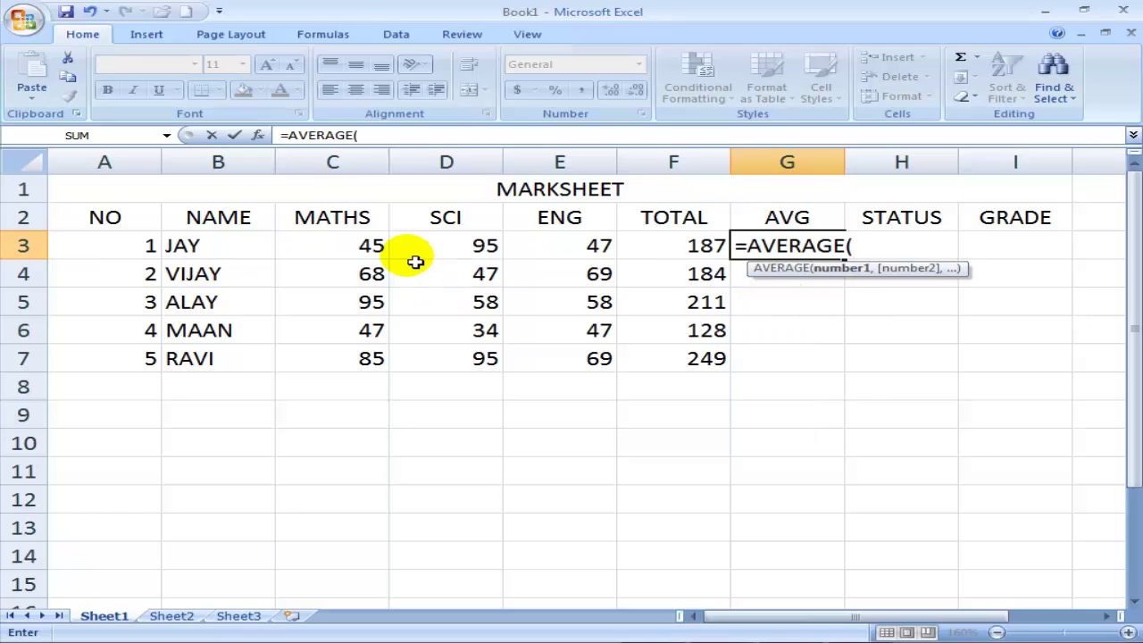
left_click(370, 247)
left_click_drag(371, 247, 520, 248)
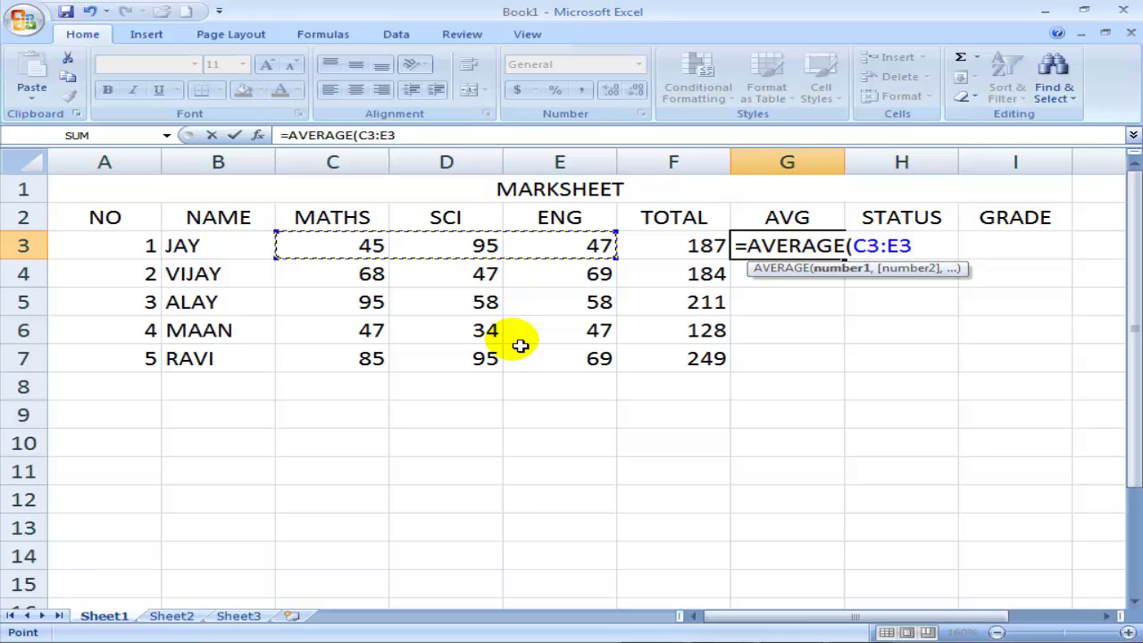
type(")")
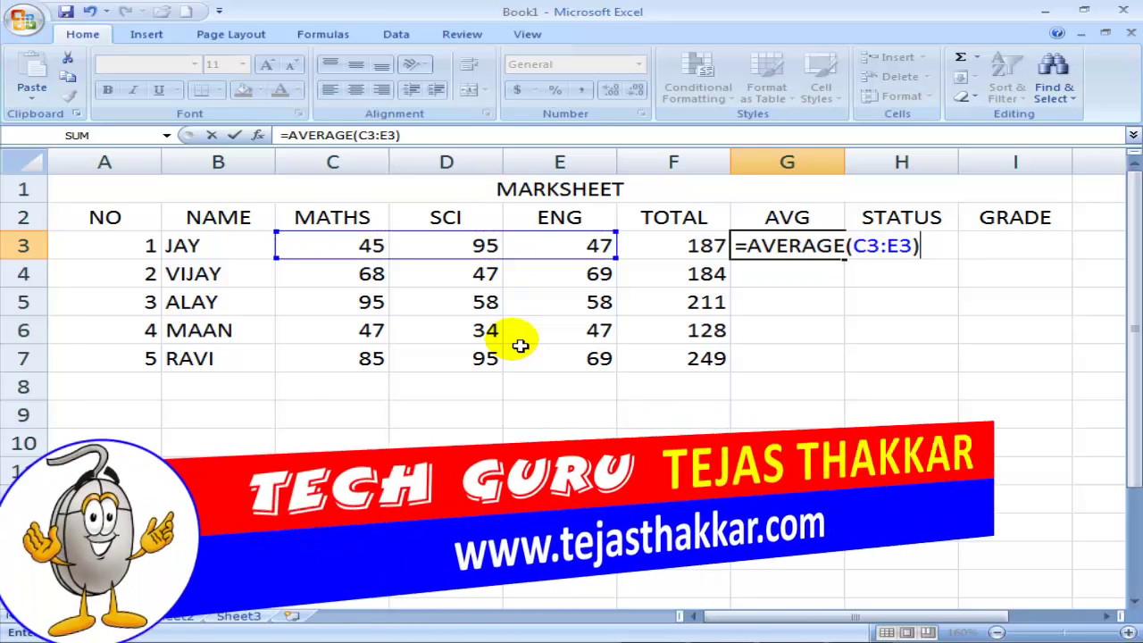
key("Return")
key("Up")
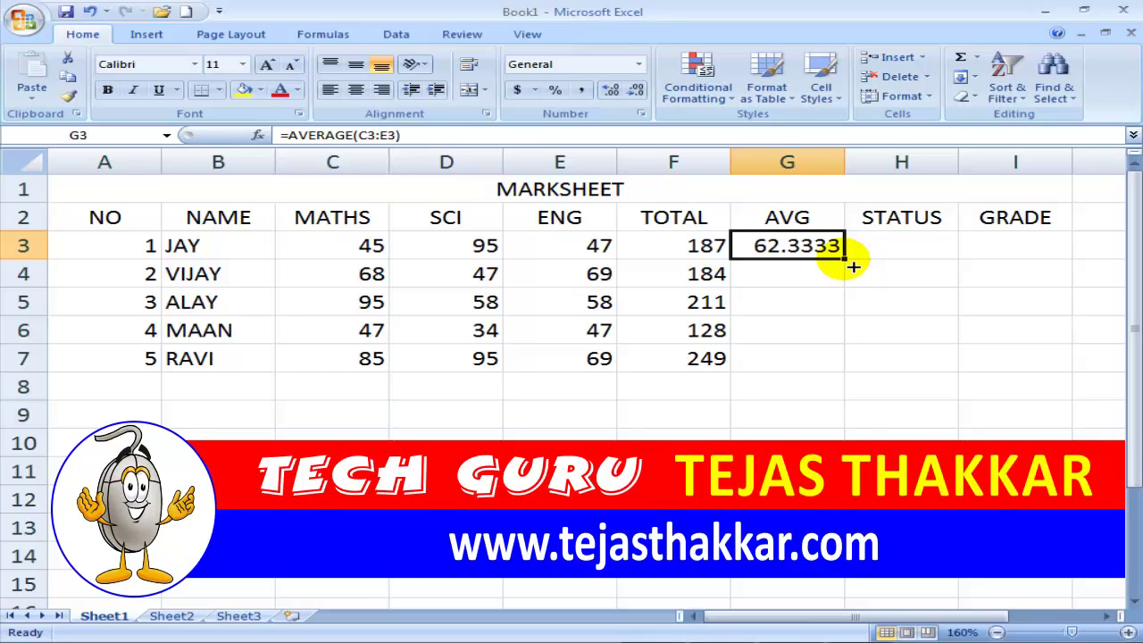
double_click(852, 265)
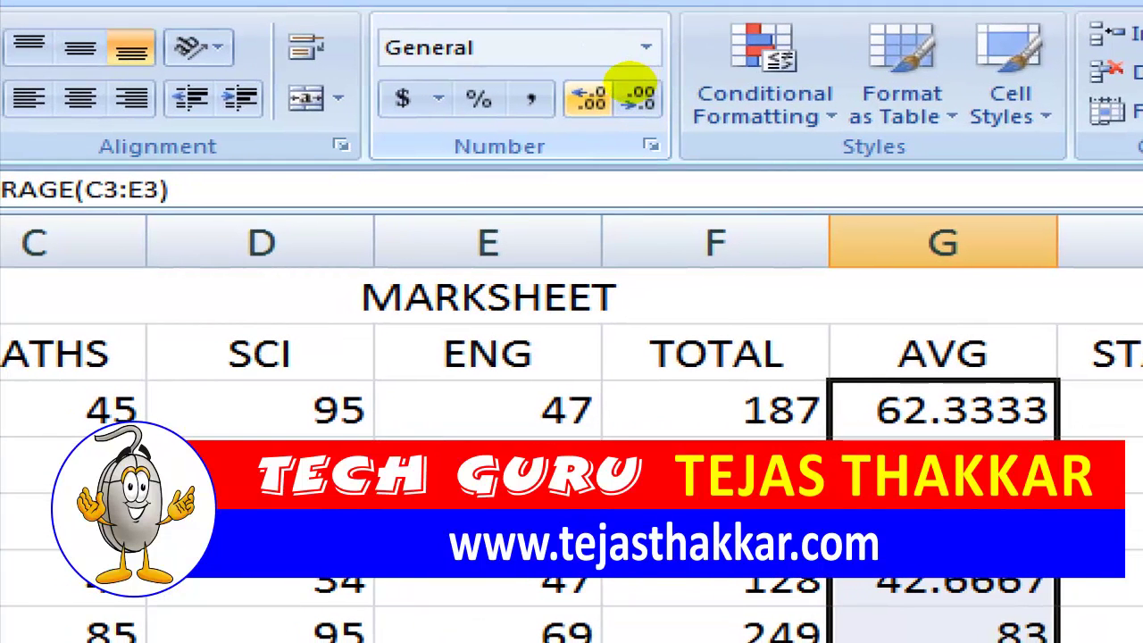
Step: Format the averages in G3 through G7 to show two decimal places
left_click(627, 86)
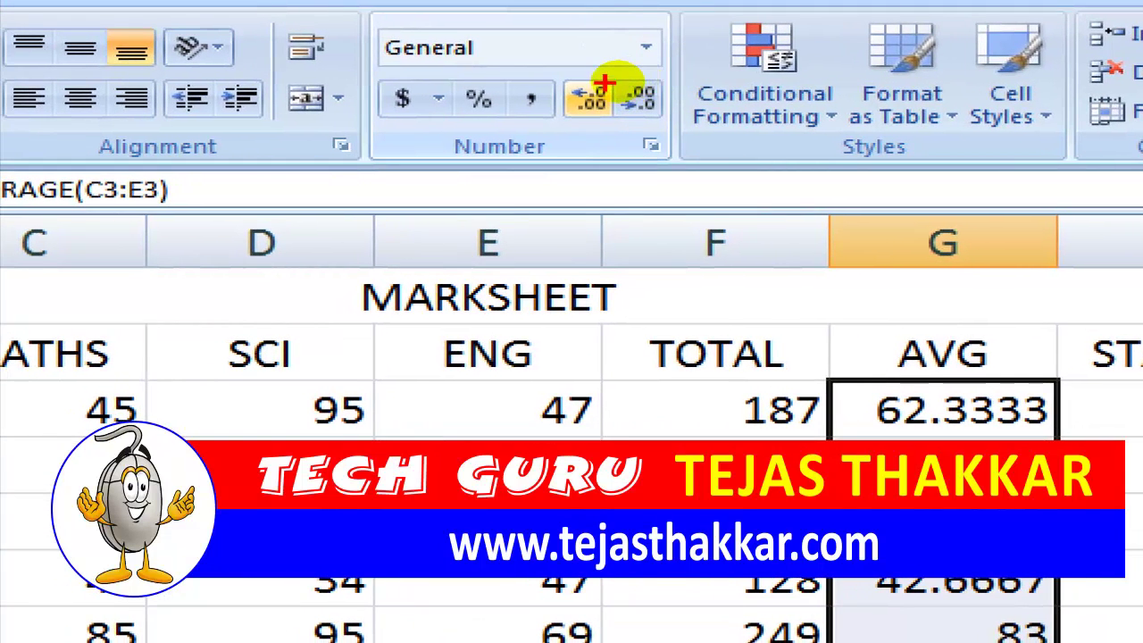
mouse_move(558, 71)
left_mouse_down()
mouse_move(570, 101)
mouse_move(663, 131)
left_mouse_up()
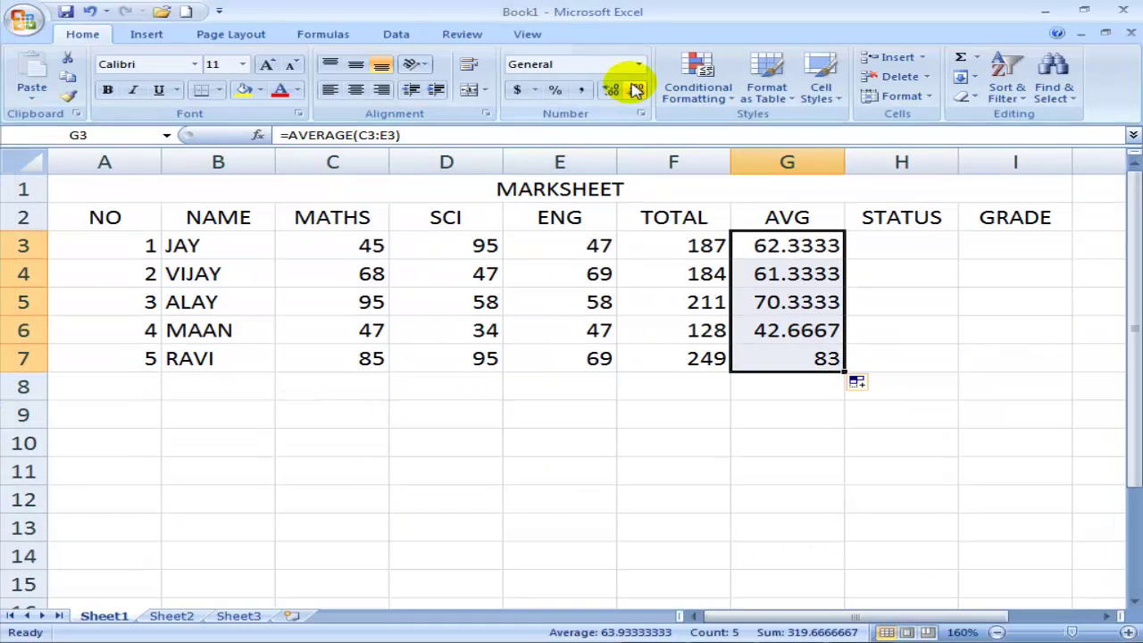
left_click(609, 92)
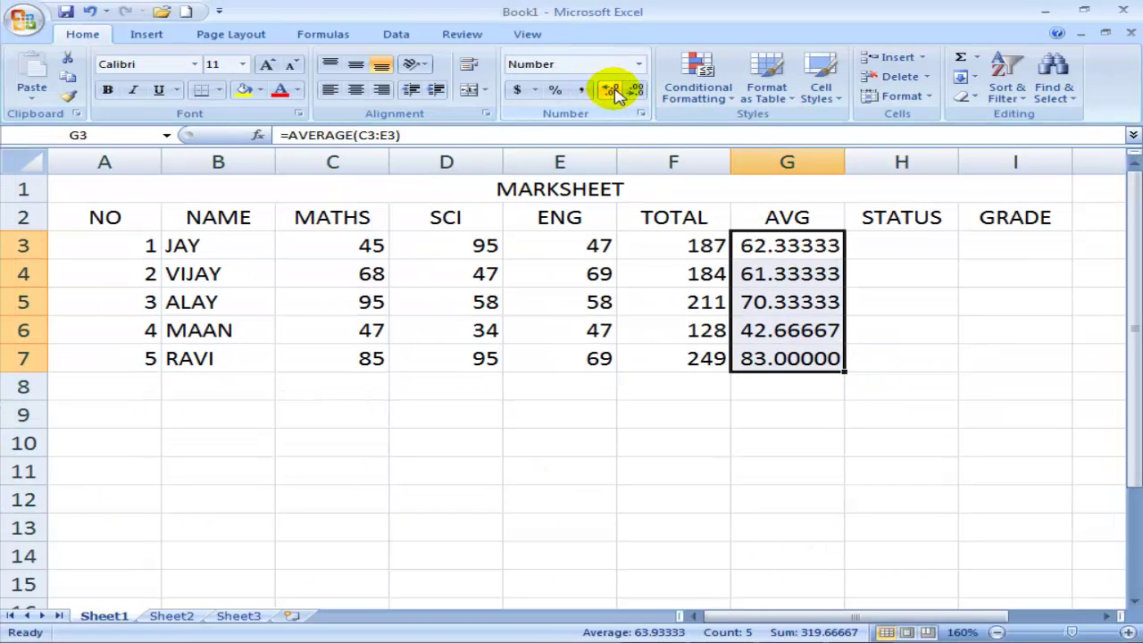
left_click(636, 92)
left_click(636, 92)
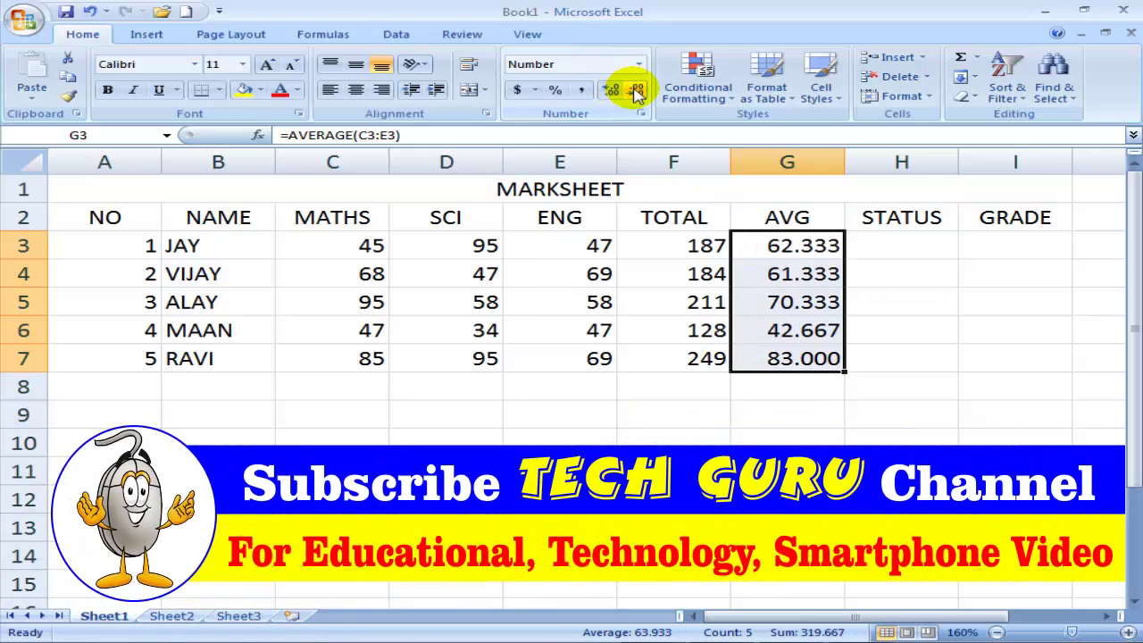
left_click(635, 92)
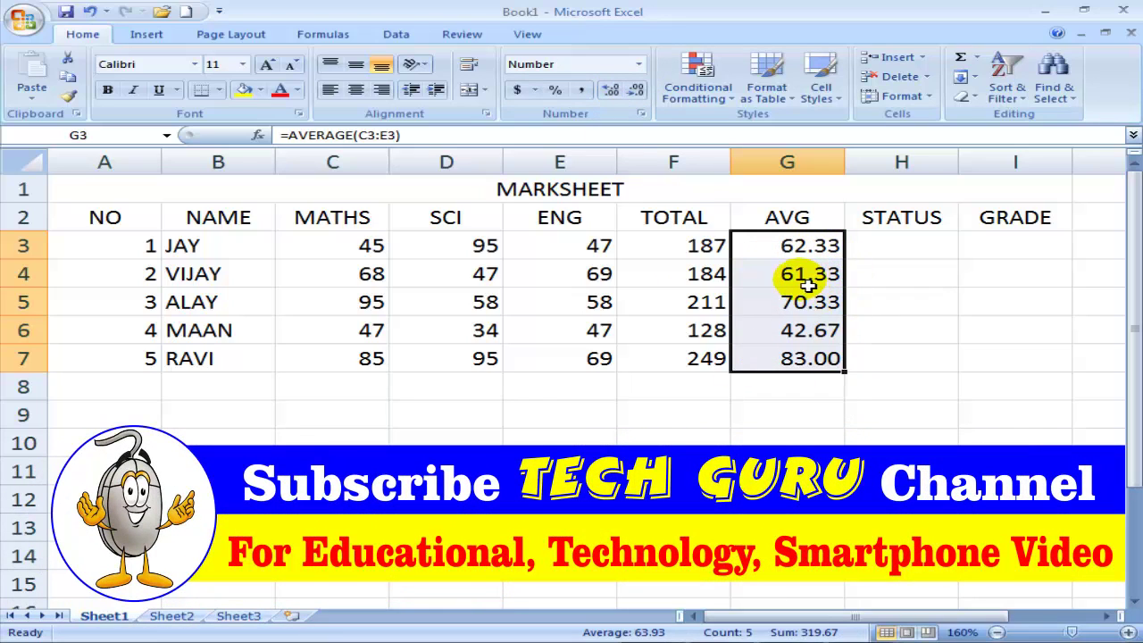
Step: Enter the status formula =IF(AND(C3>=35,D3>=35,E3>=35),"PASS","FAIL") in H3 and fill it down to H7
left_click(887, 250)
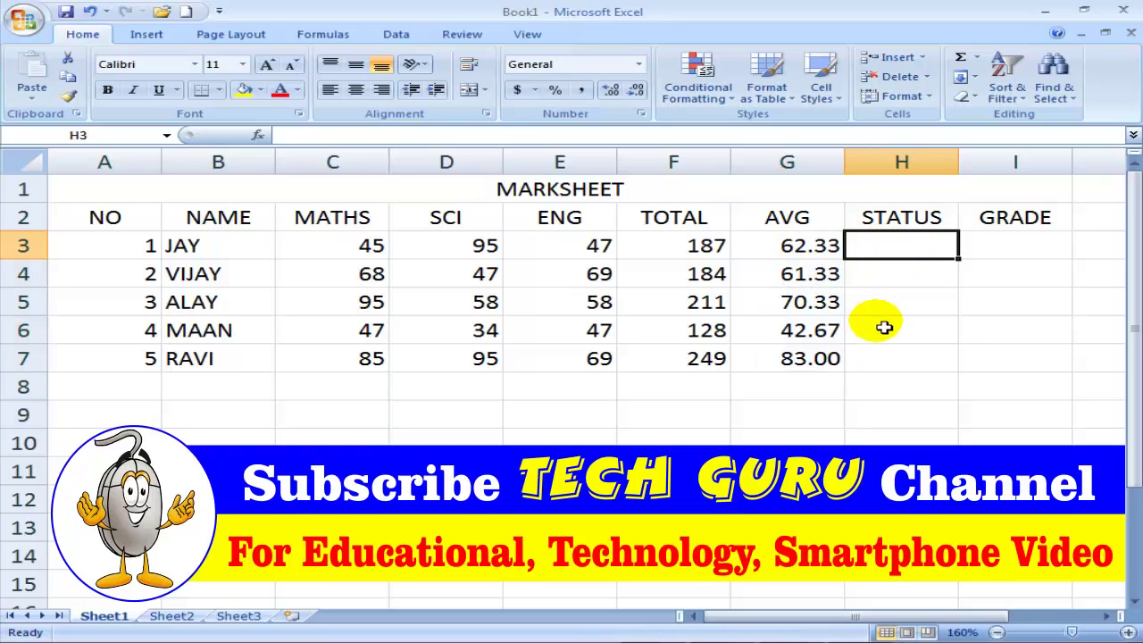
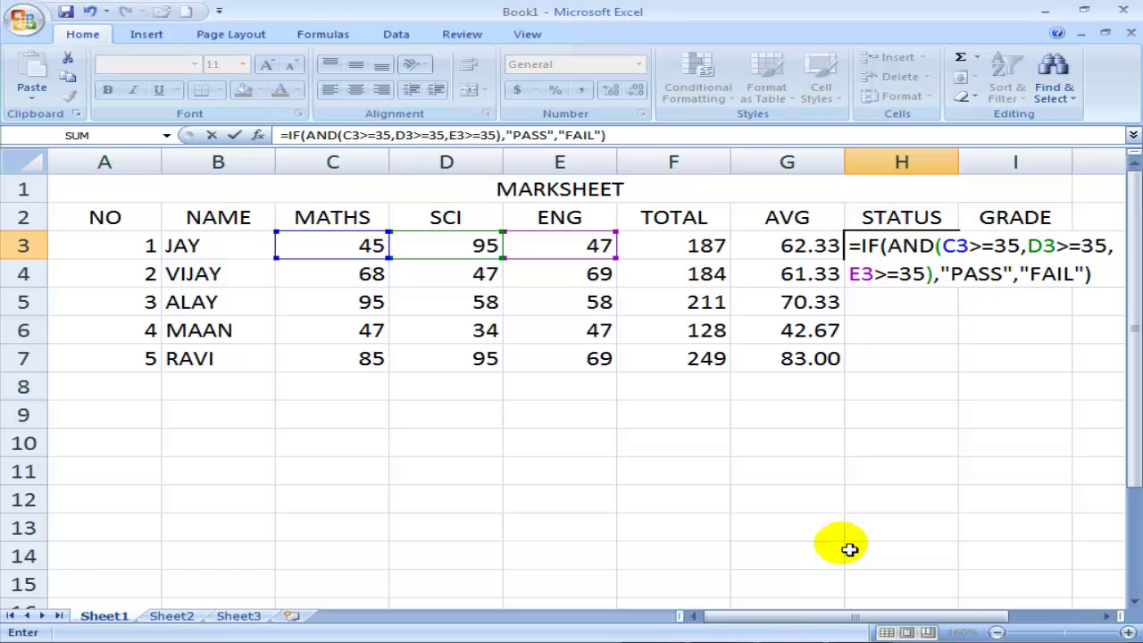
key("Return")
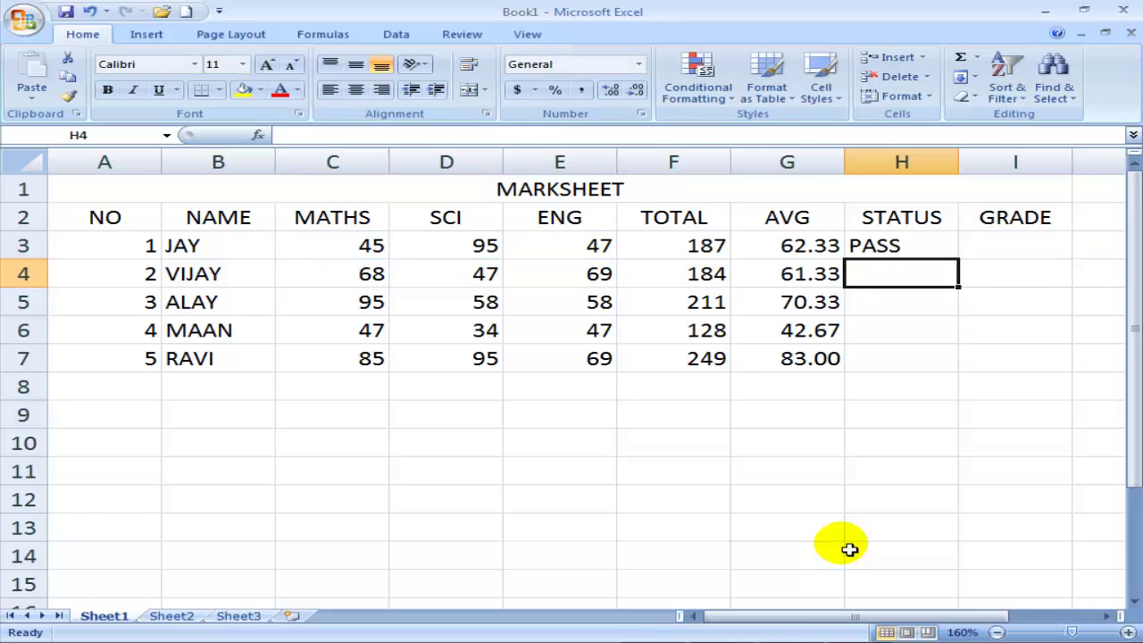
key("Up")
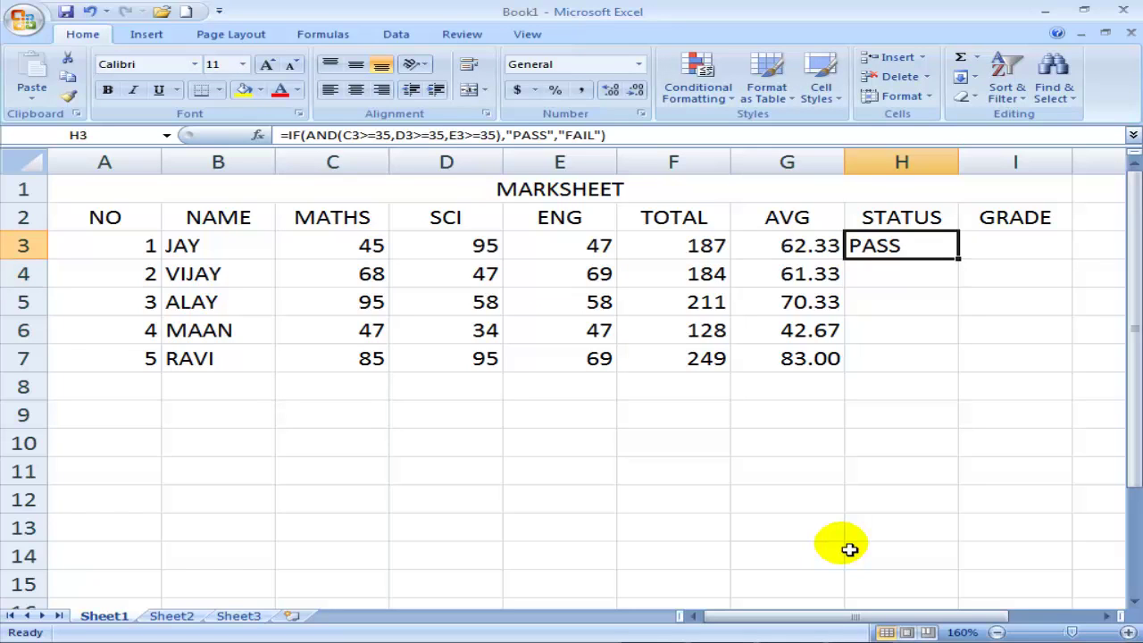
left_click(327, 248)
left_click(446, 257)
left_click(548, 256)
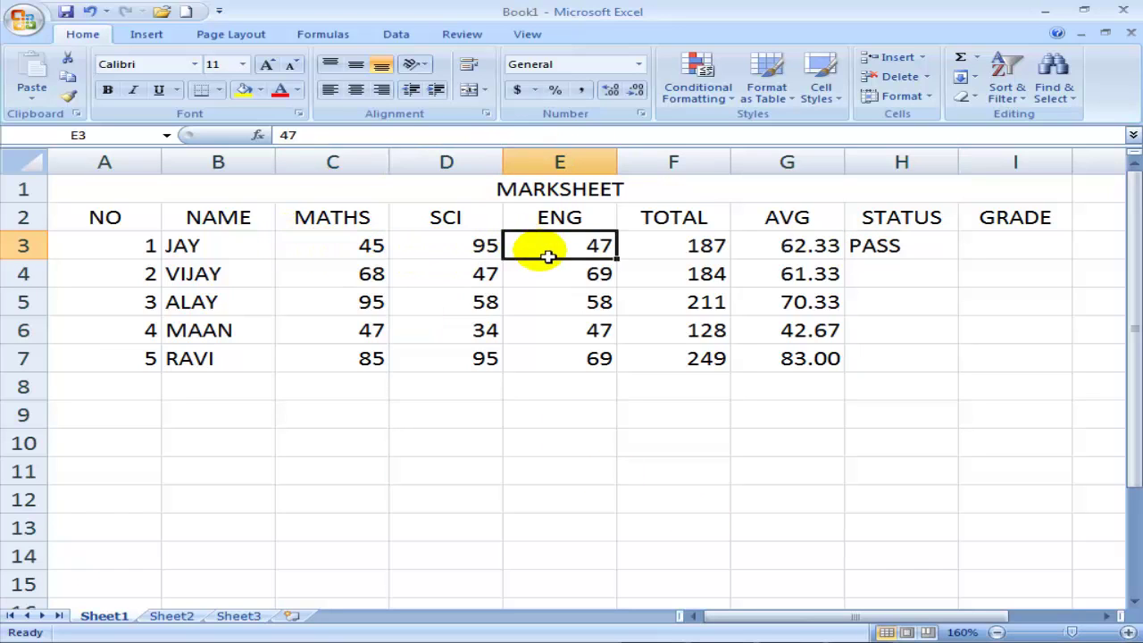
left_click(900, 250)
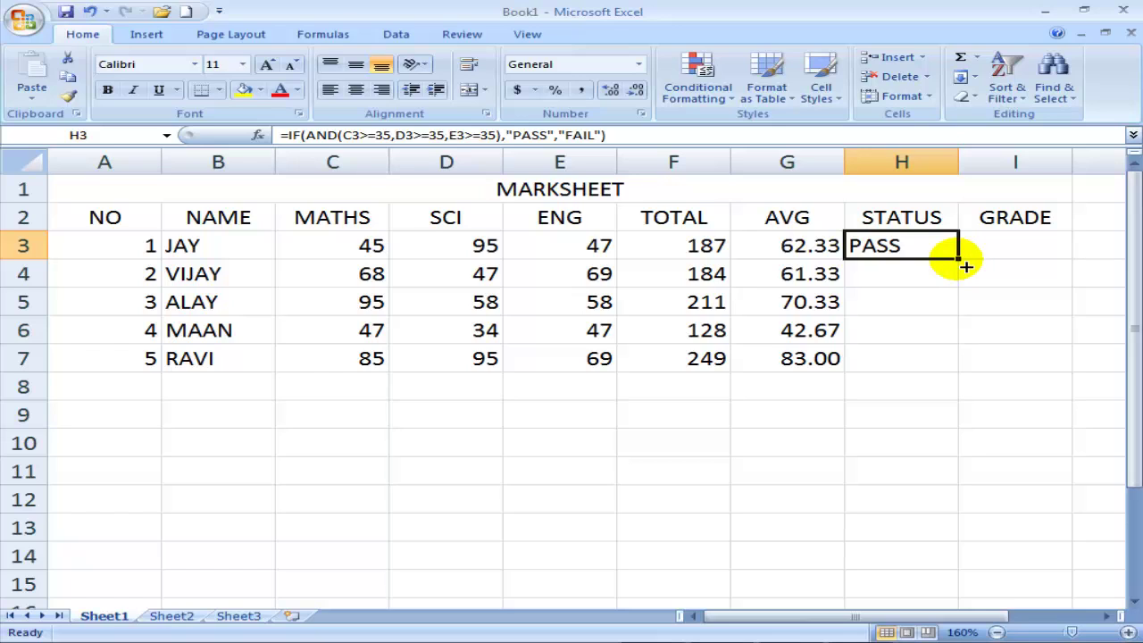
double_click(966, 266)
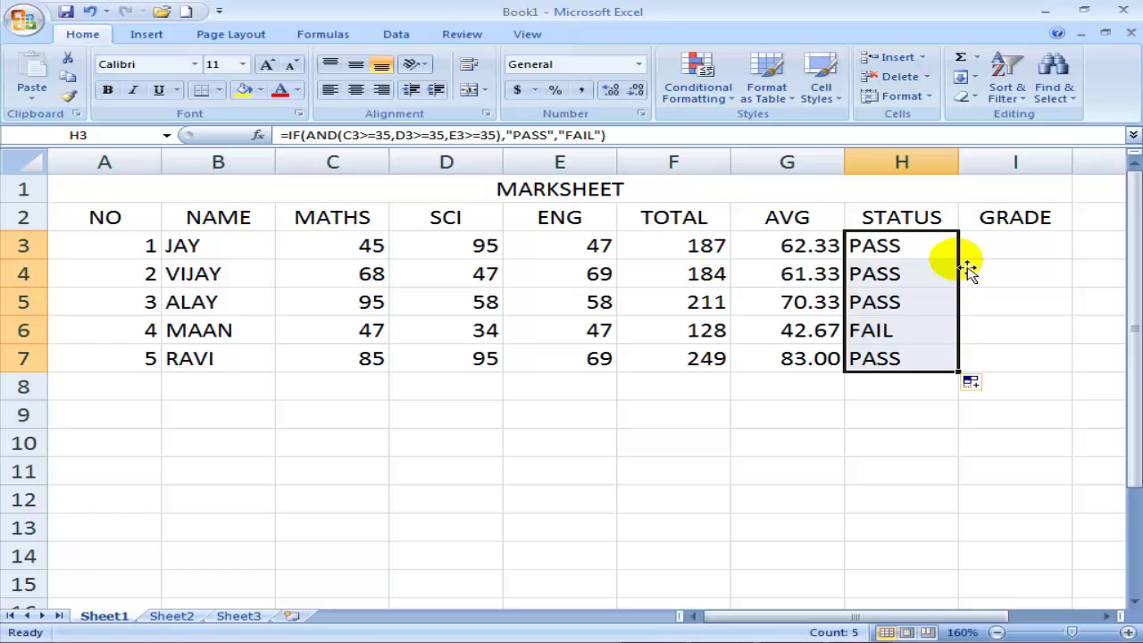
Step: Check the fourth student's status against the SCI mark in D6, and review the status and average cells for grading
left_click(887, 330)
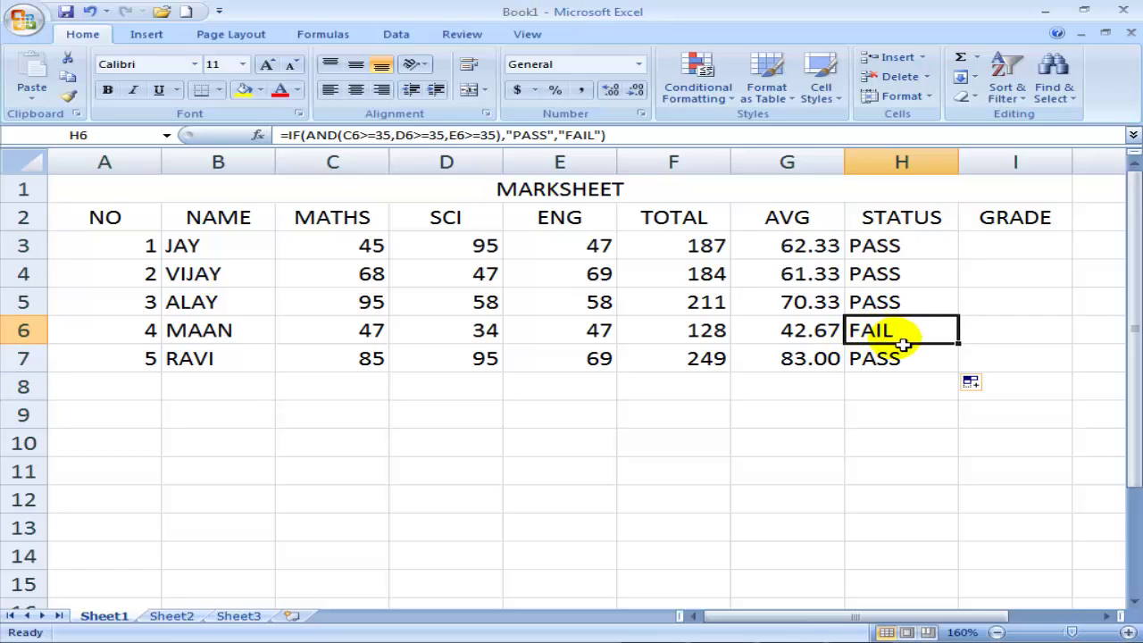
left_click(483, 334)
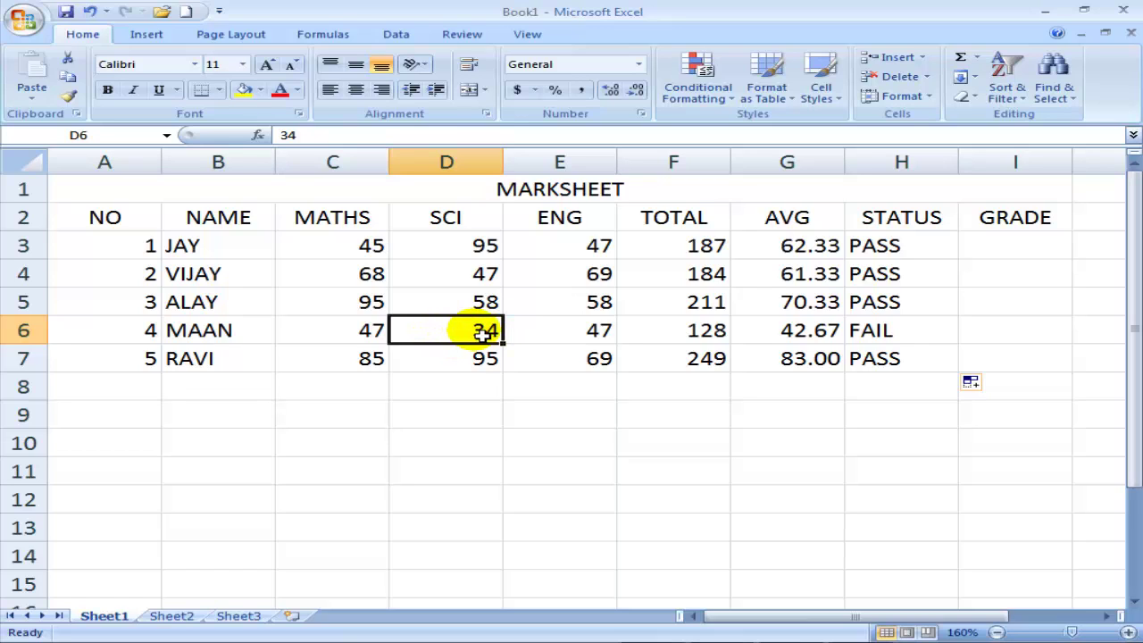
left_click(879, 332)
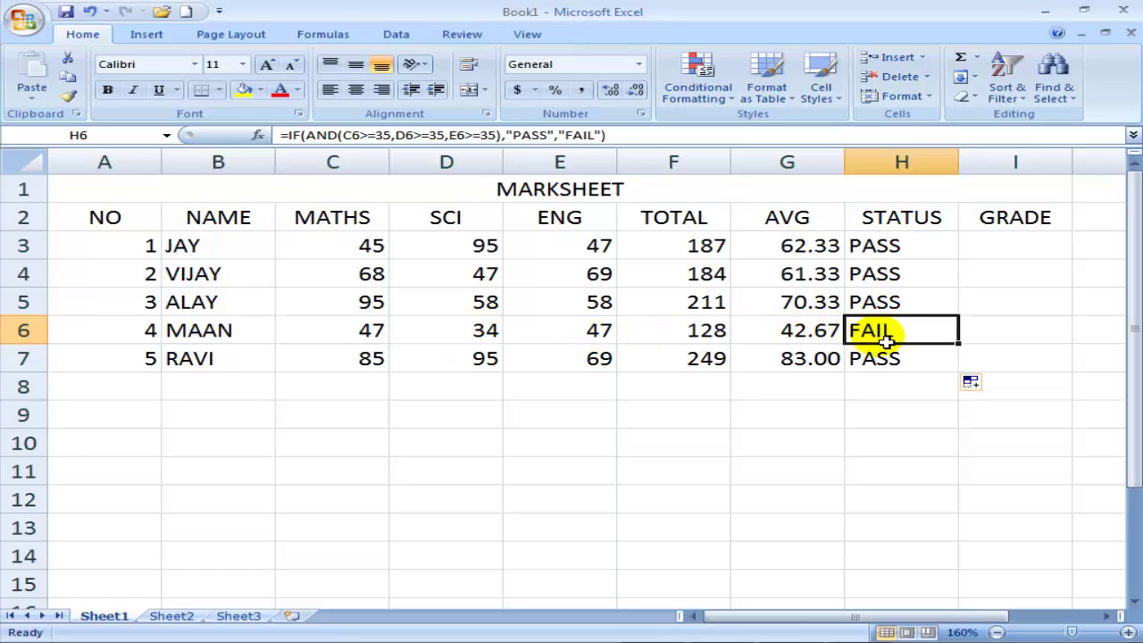
left_click(998, 253)
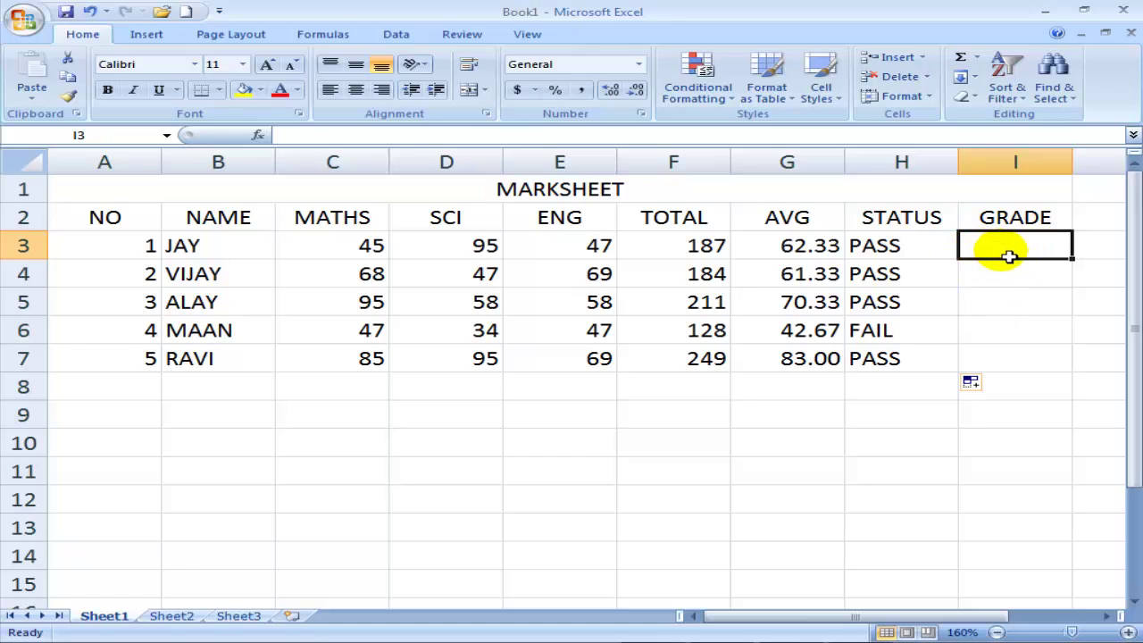
left_click(893, 249)
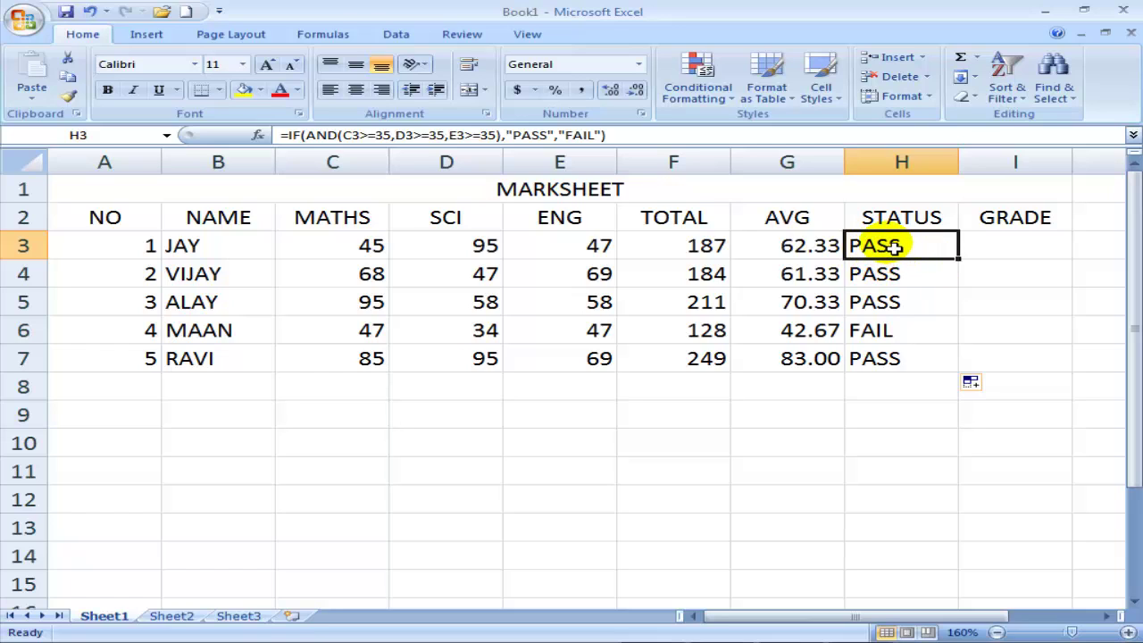
left_click(791, 254)
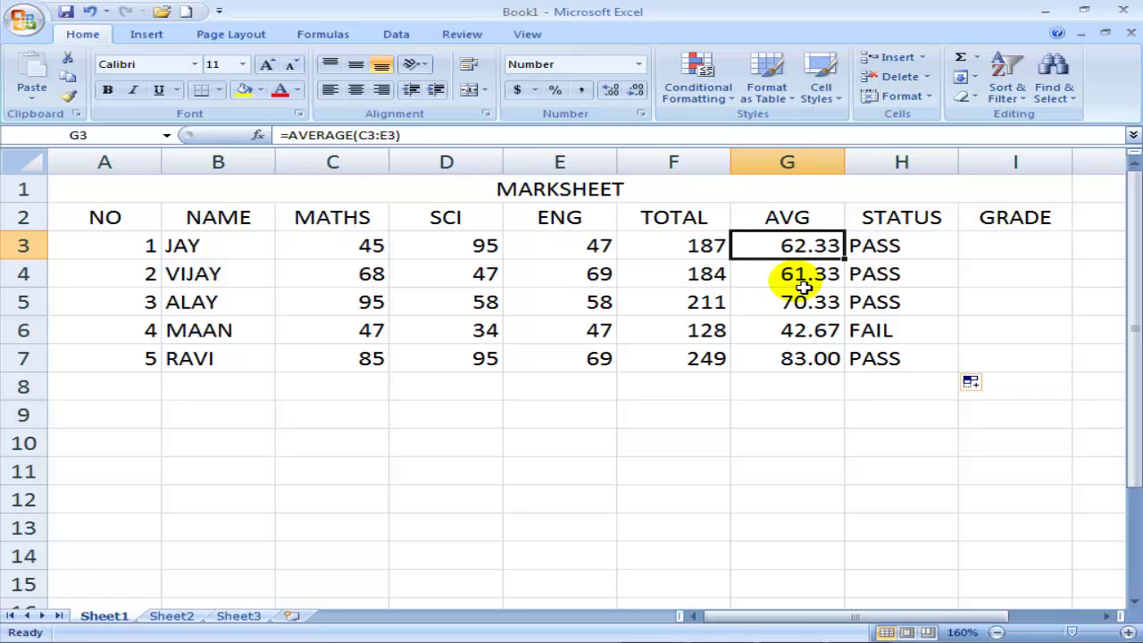
left_click(893, 337)
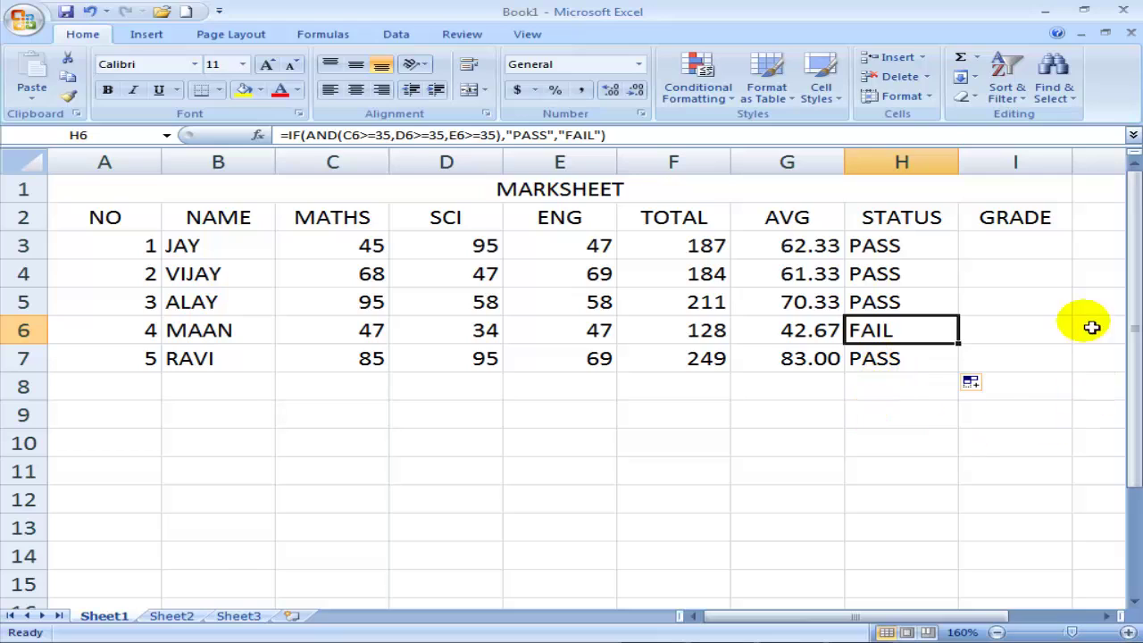
Step: Begin the grade formula in I3 with =IF(H3="PASS",IF(G3>=70,"A", to give grade A to passing averages of at least 70
left_click(1002, 249)
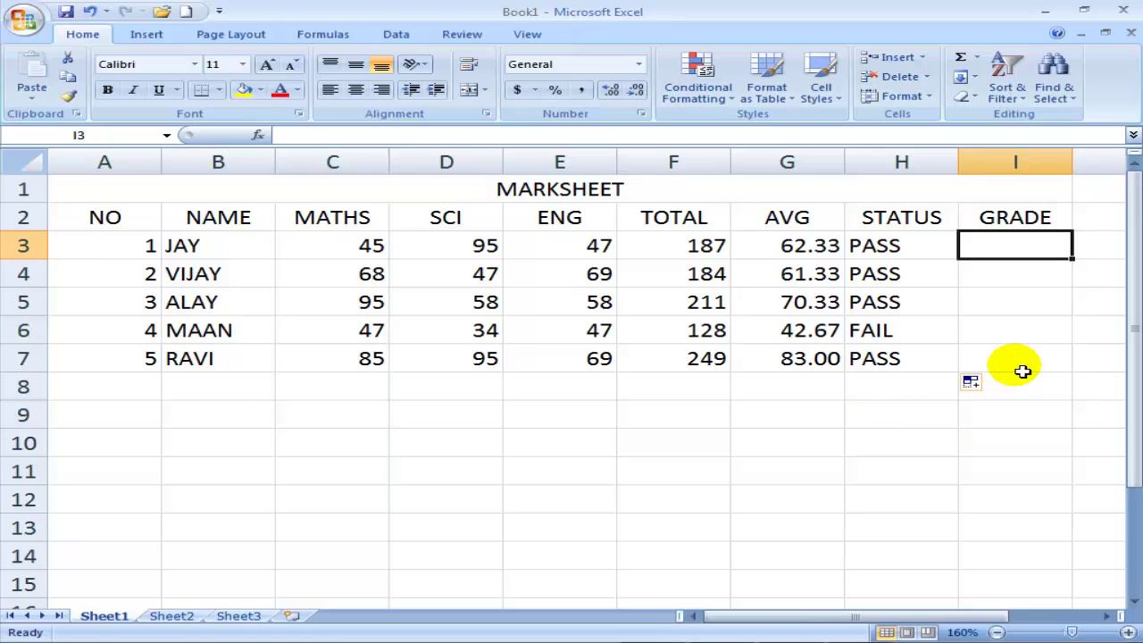
type("=")
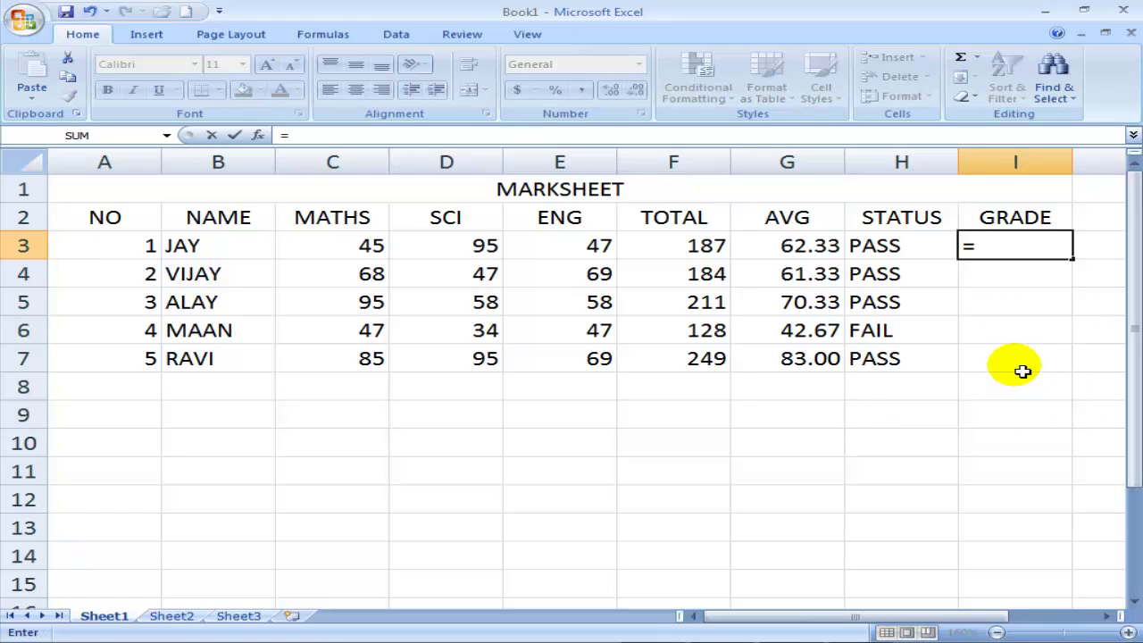
type("IF")
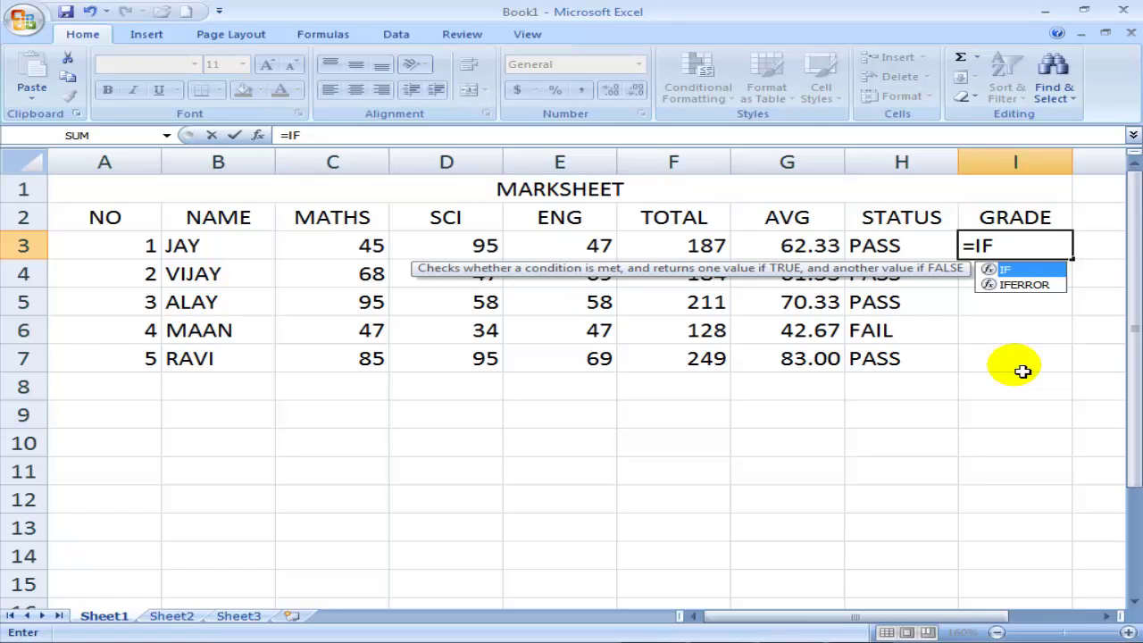
type("(")
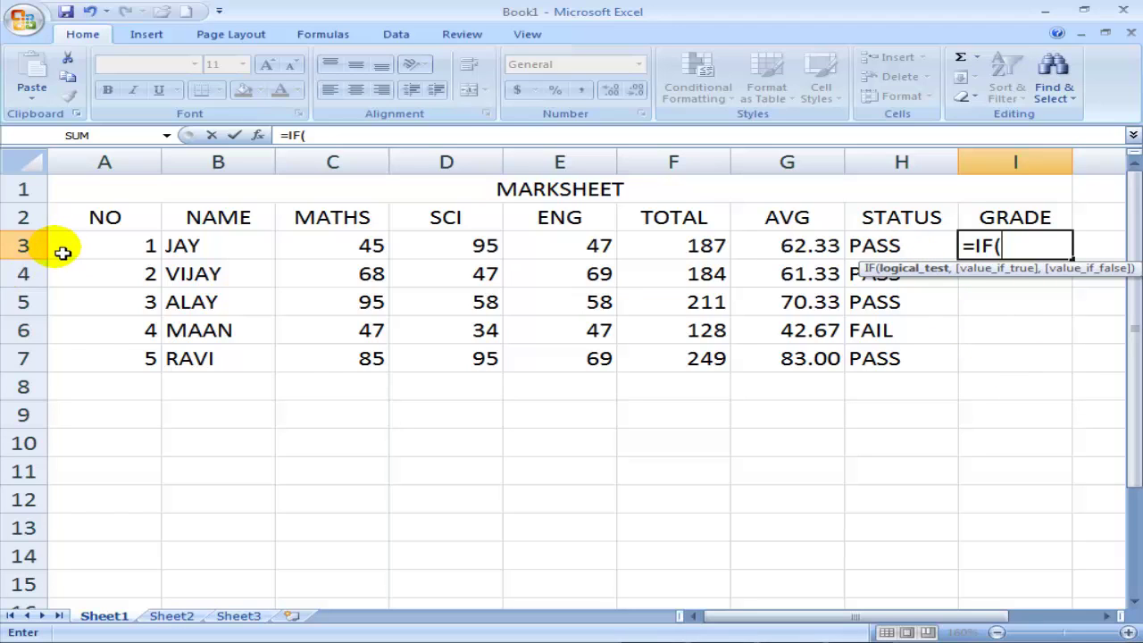
left_click(872, 249)
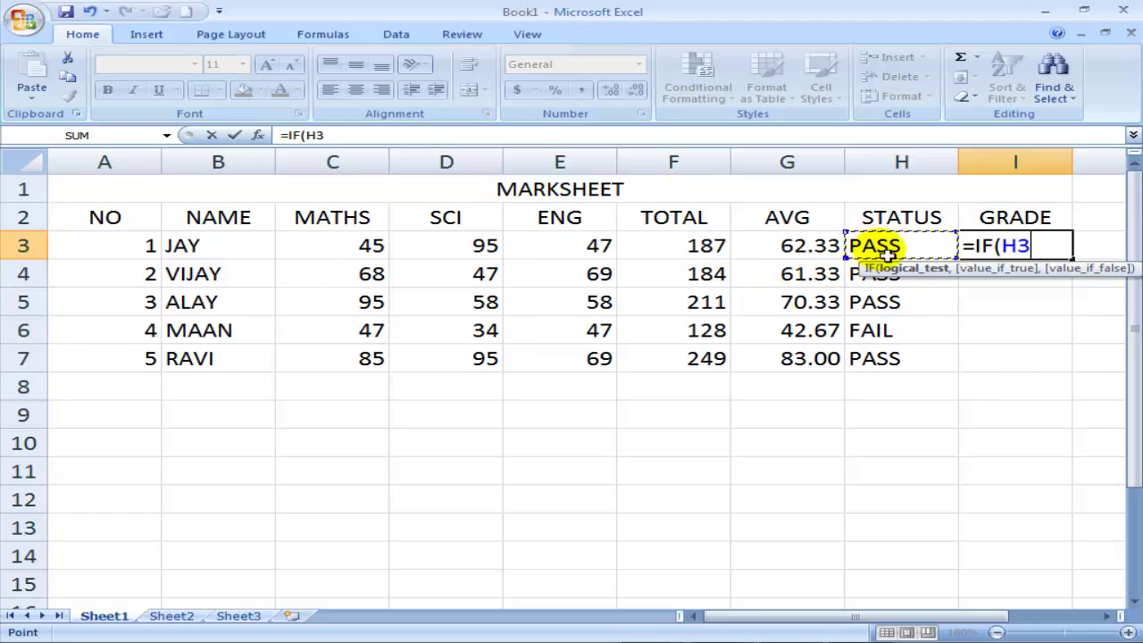
type("=")
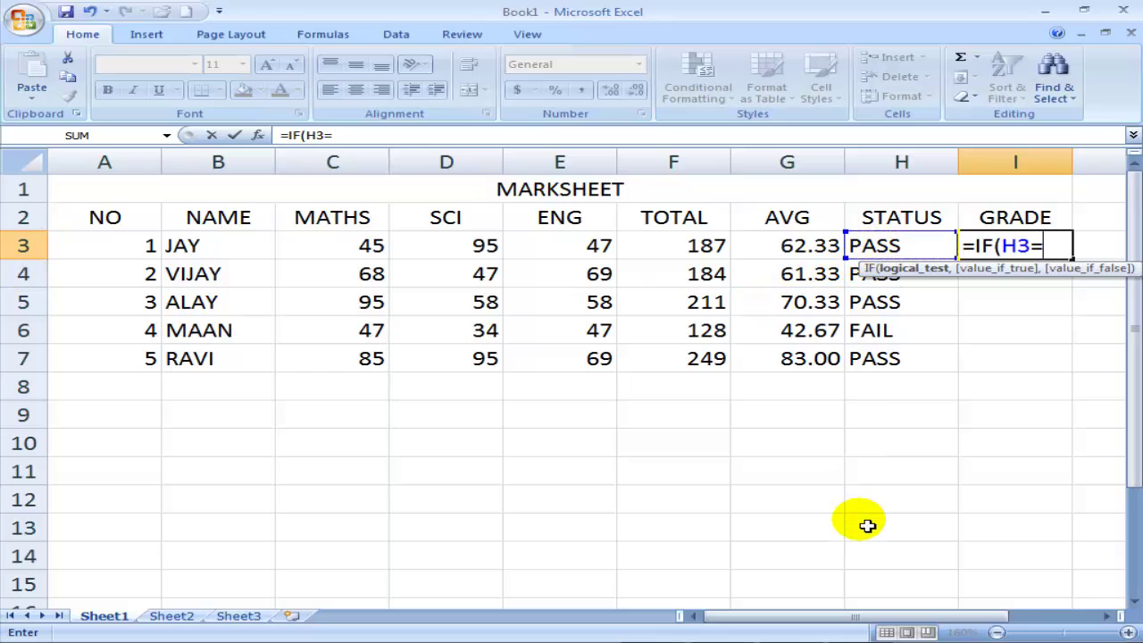
type("\"PASS")
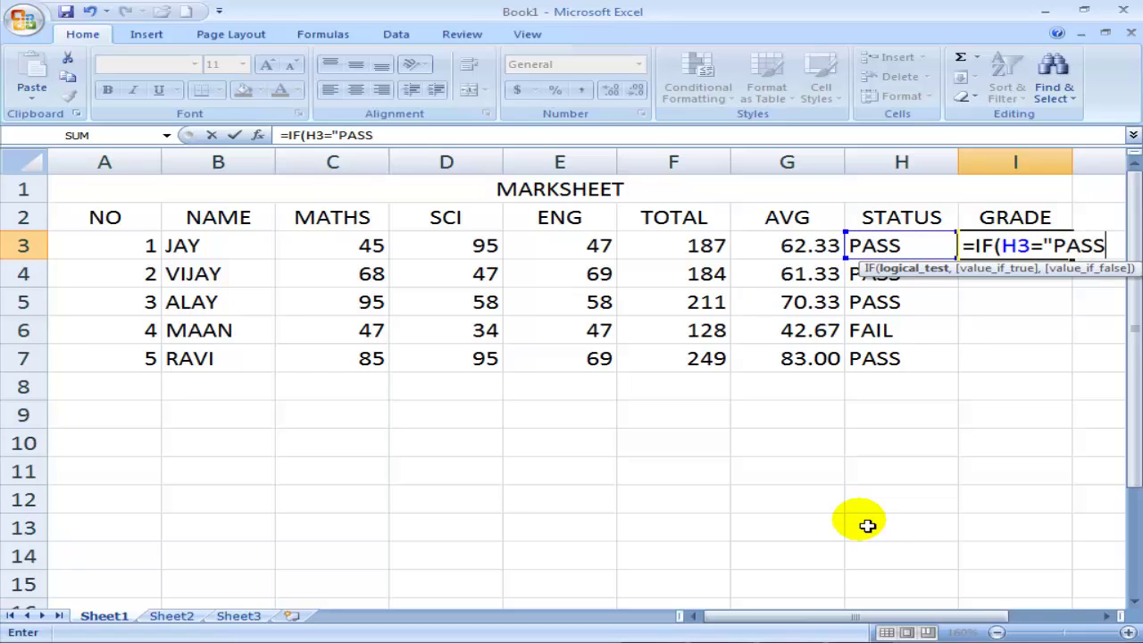
type("\",IF(")
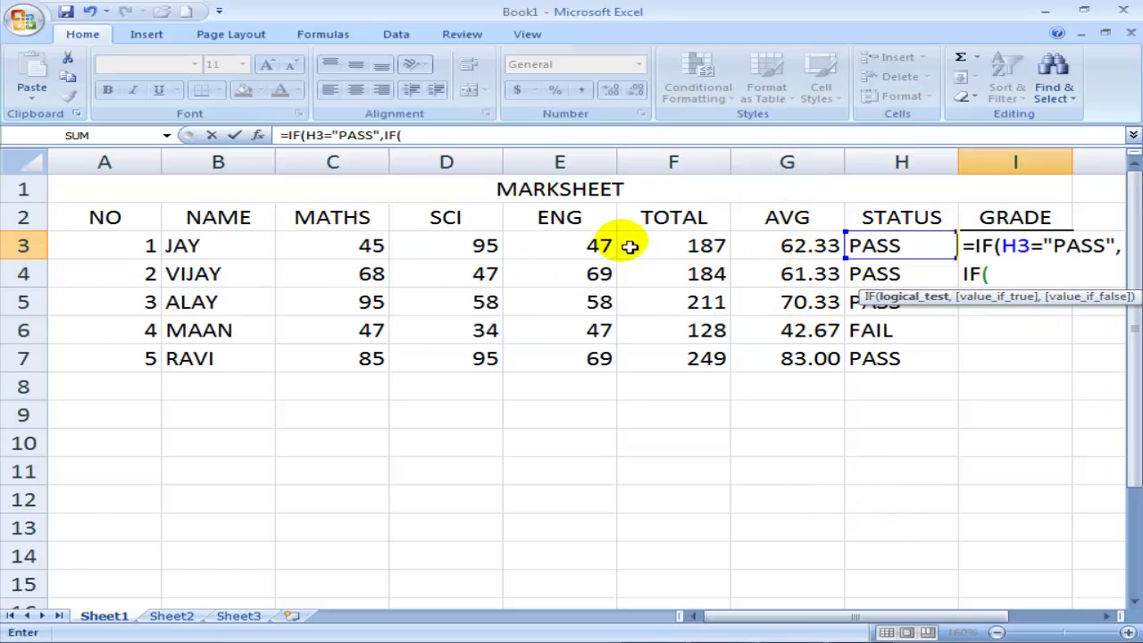
left_click(797, 247)
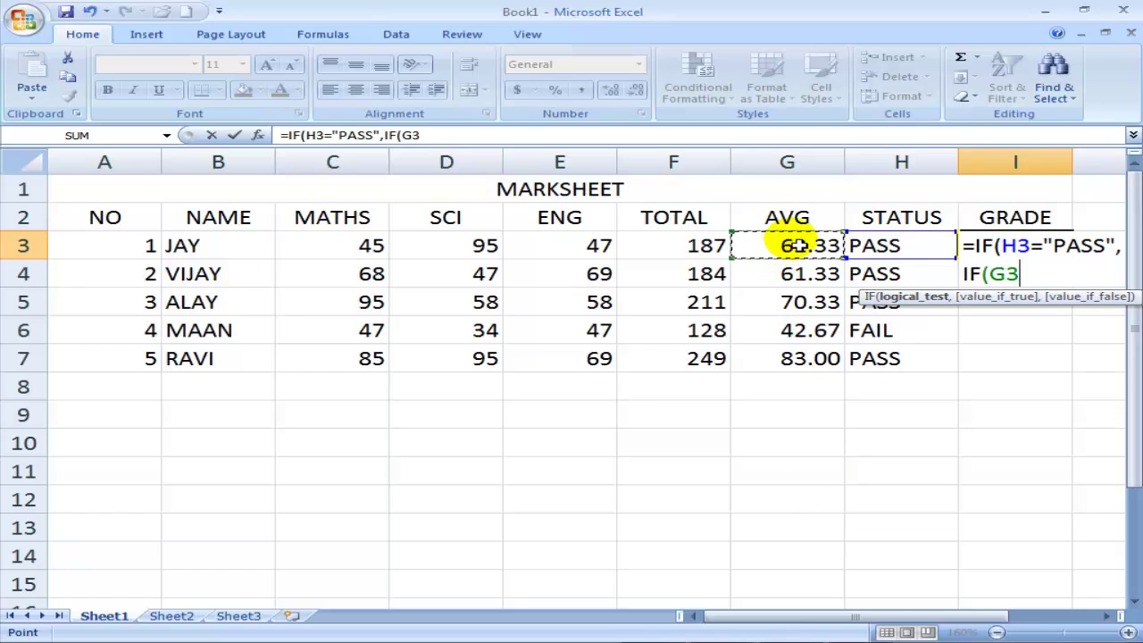
type(">=70")
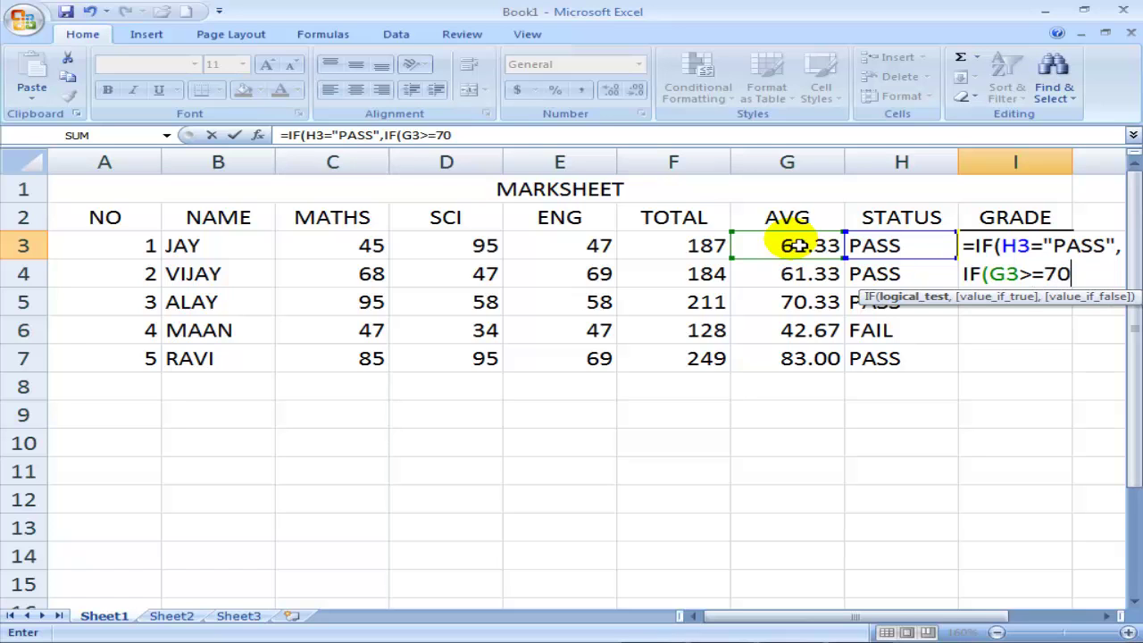
type(",\"A")
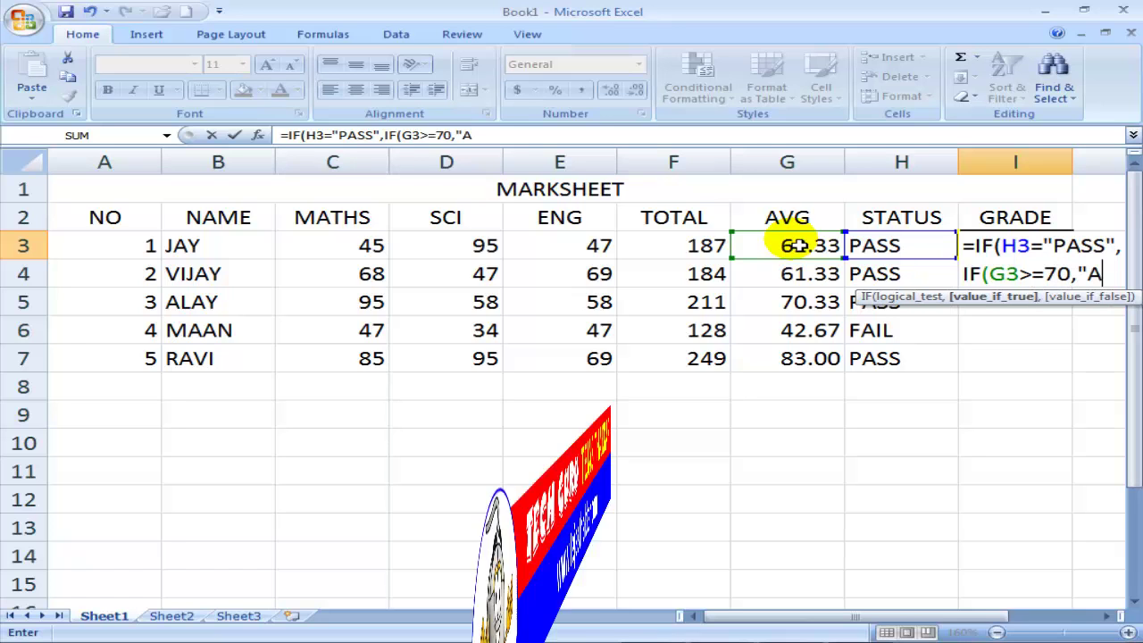
type("\",")
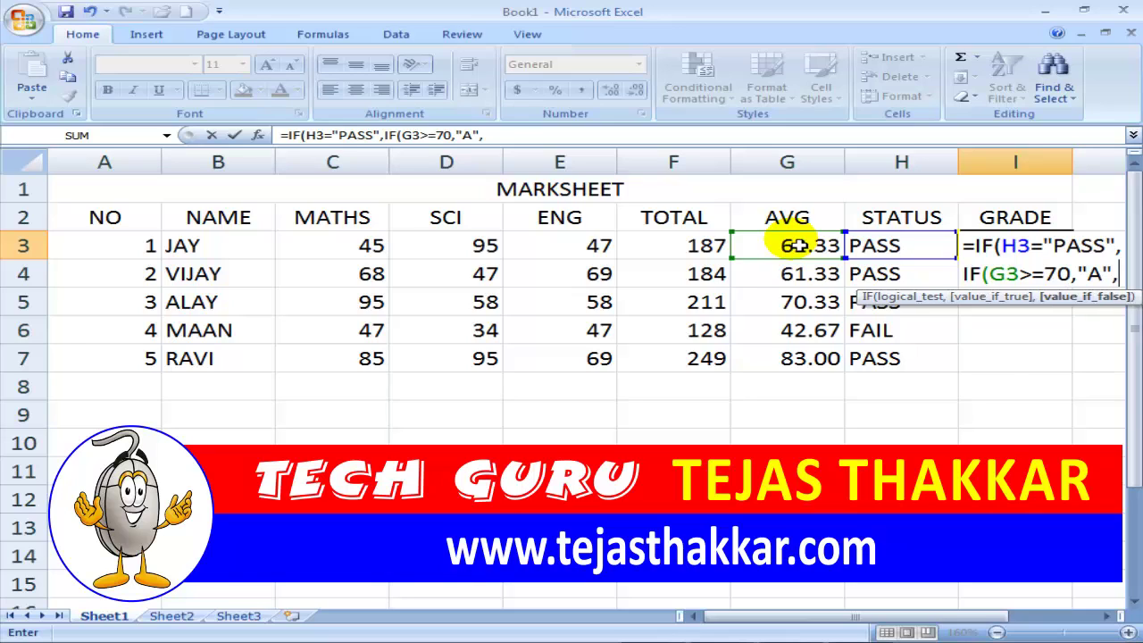
Step: Extend the grade formula with IF(G3>=60,"B",IF(G3>=50,"C",IF(G3>=35,"D")))) for the remaining passing grades
type("IF(G3")
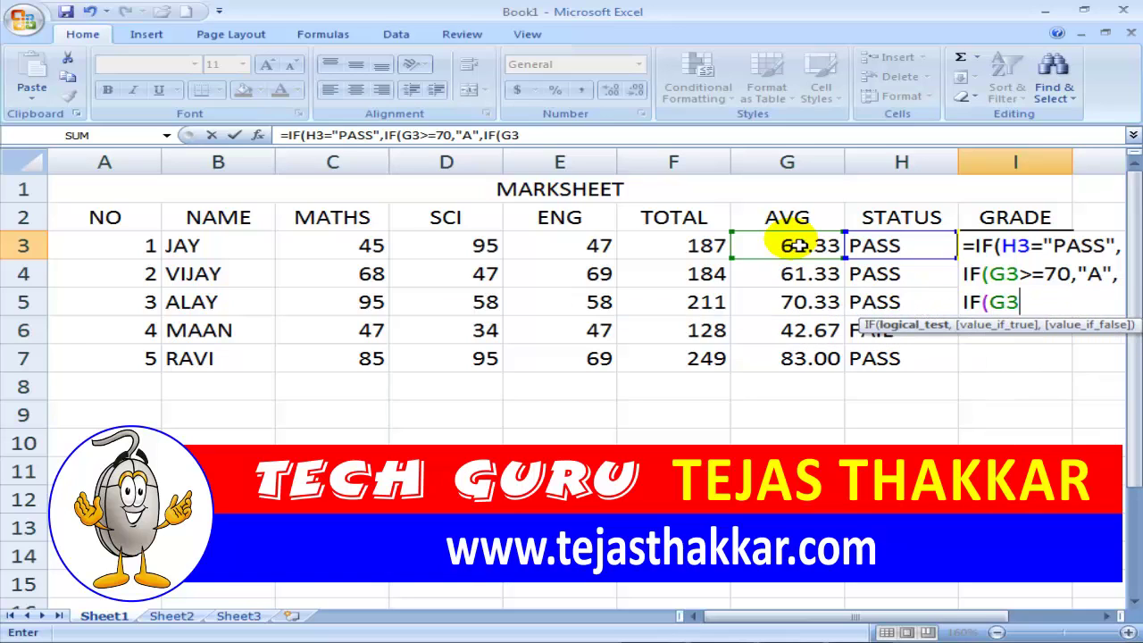
type(">=60")
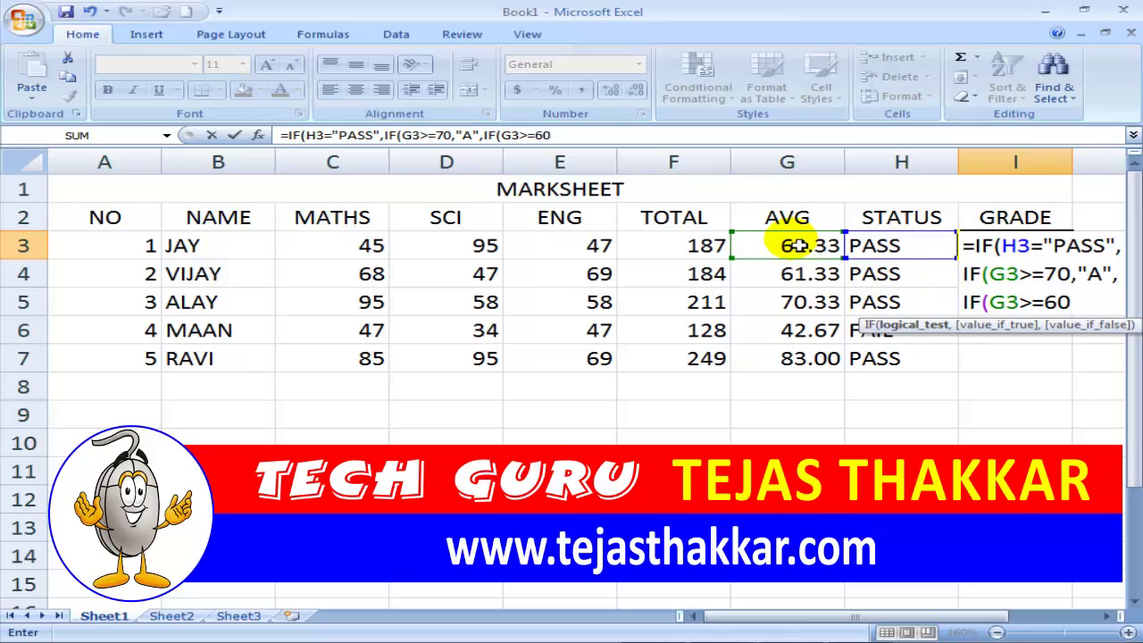
type(",\"B")
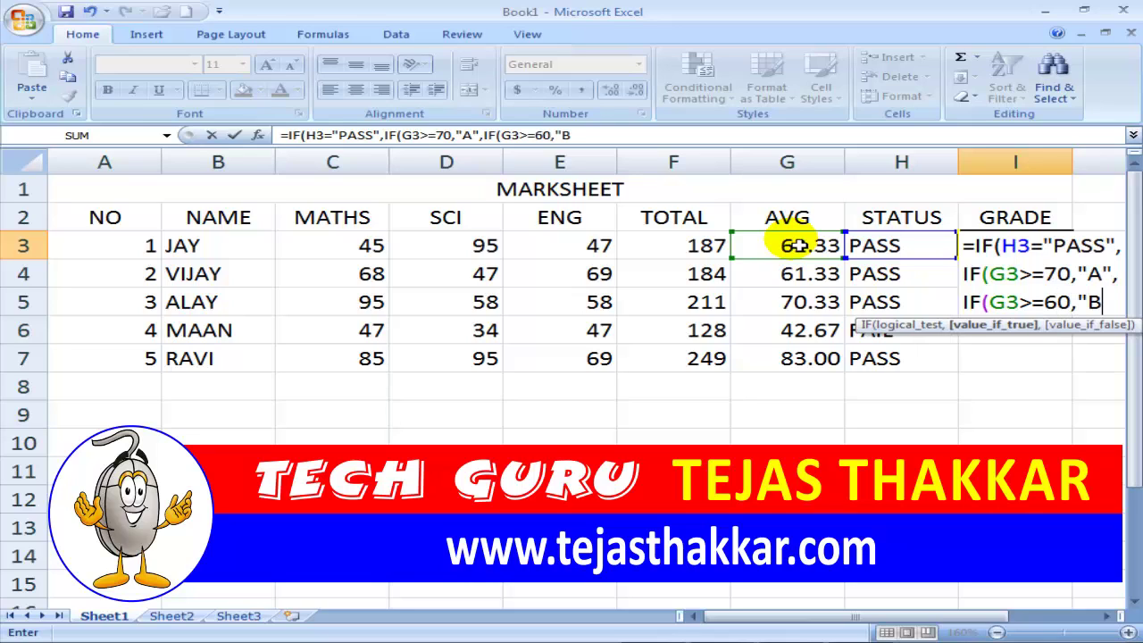
type("\",")
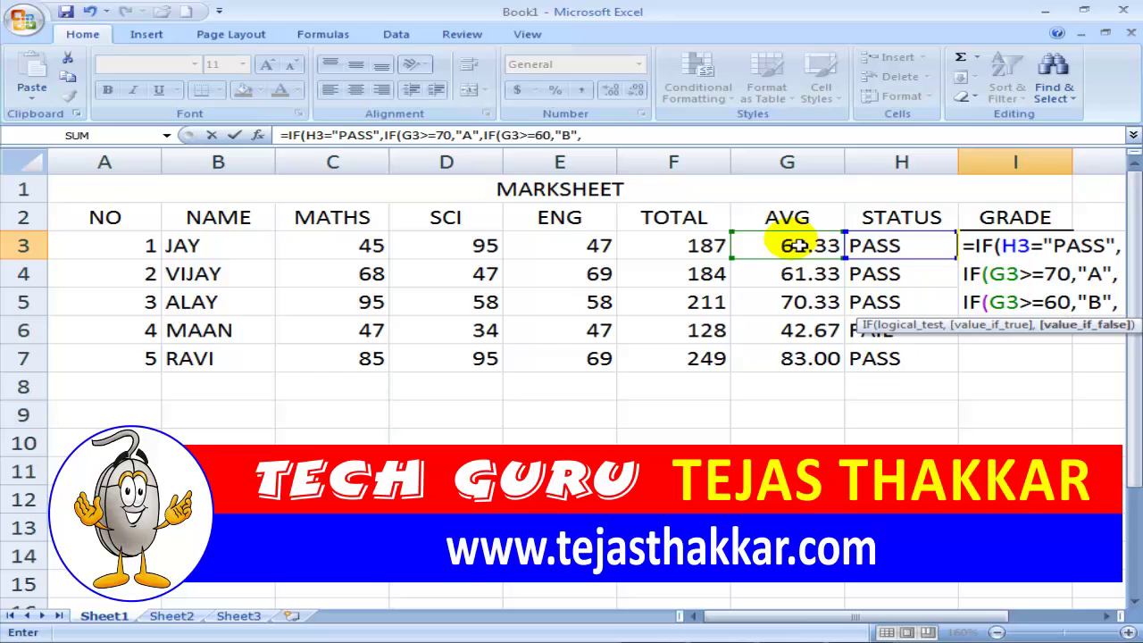
type("IF(G3")
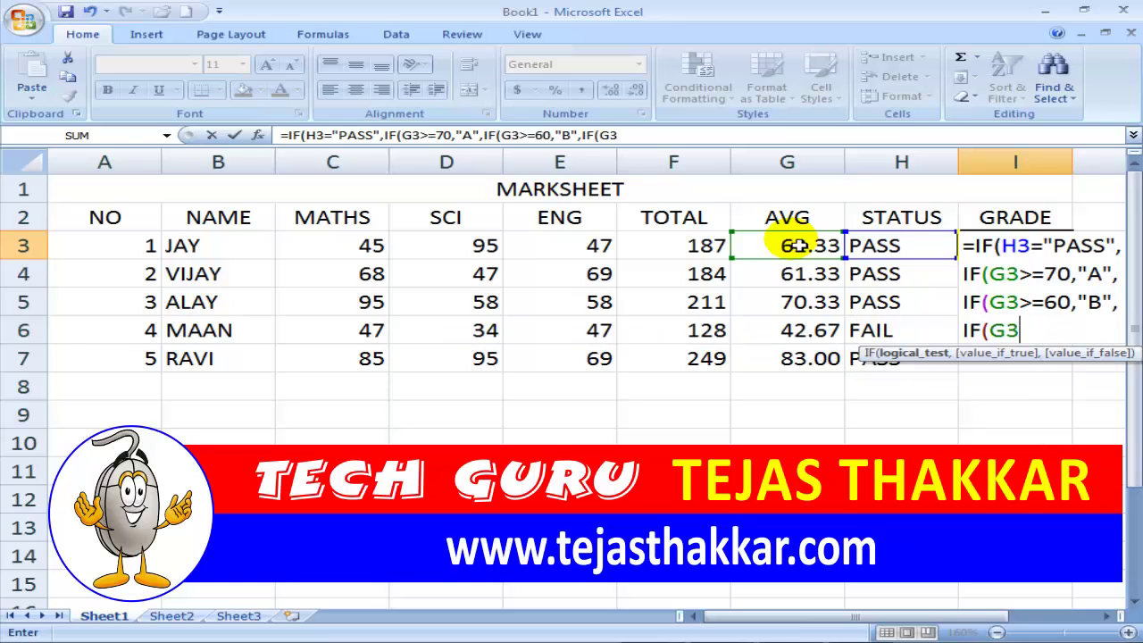
type(">=50,\"C")
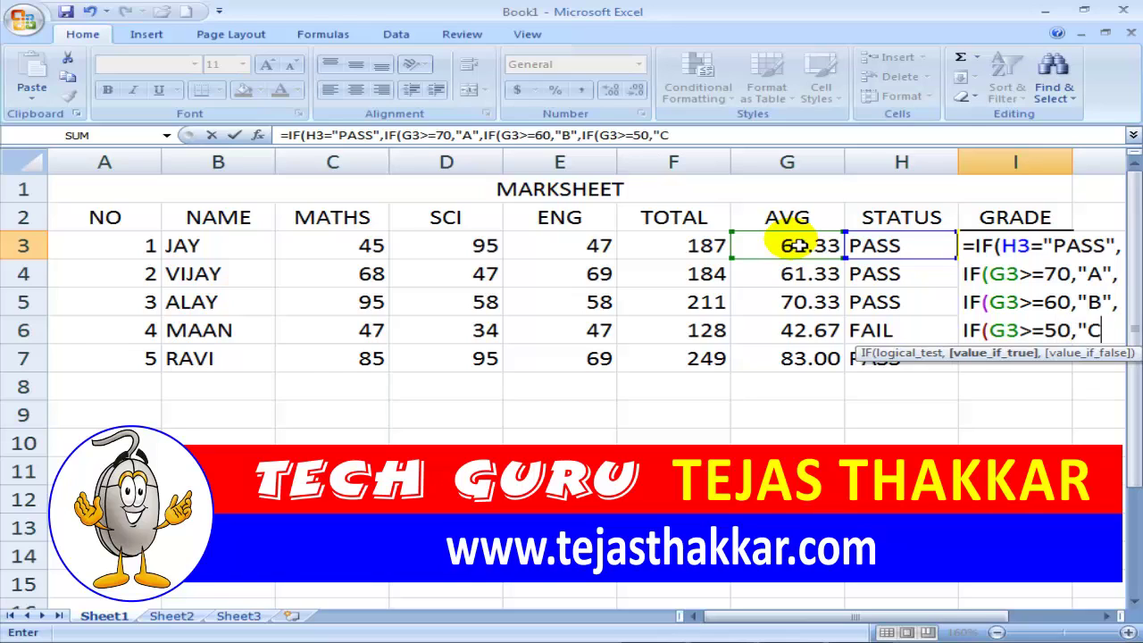
type("\",IF")
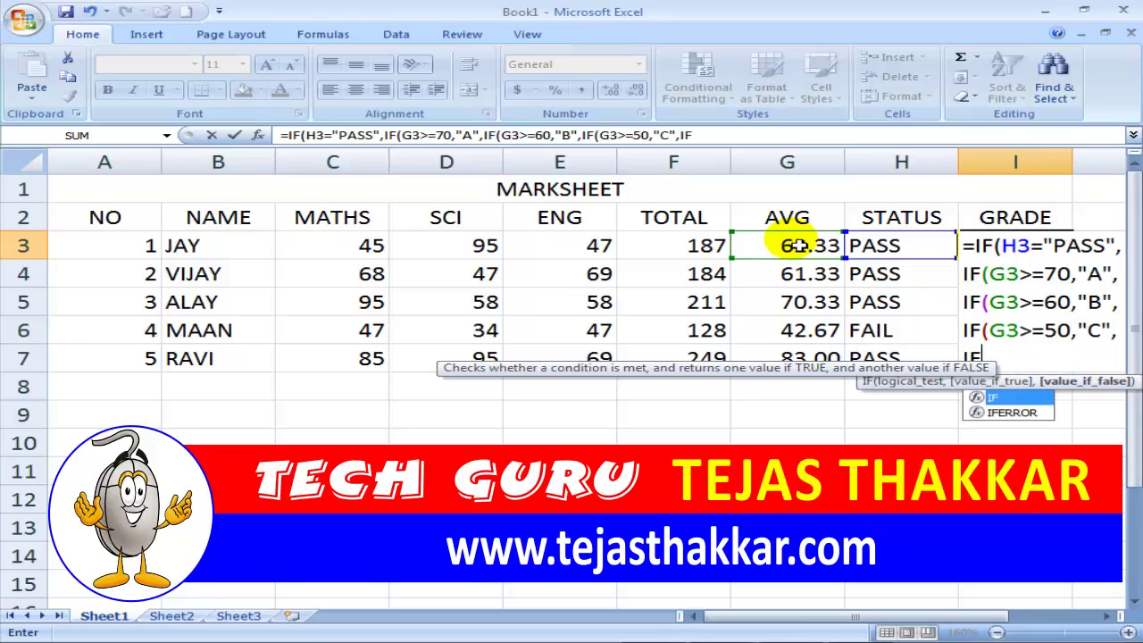
type("(G3")
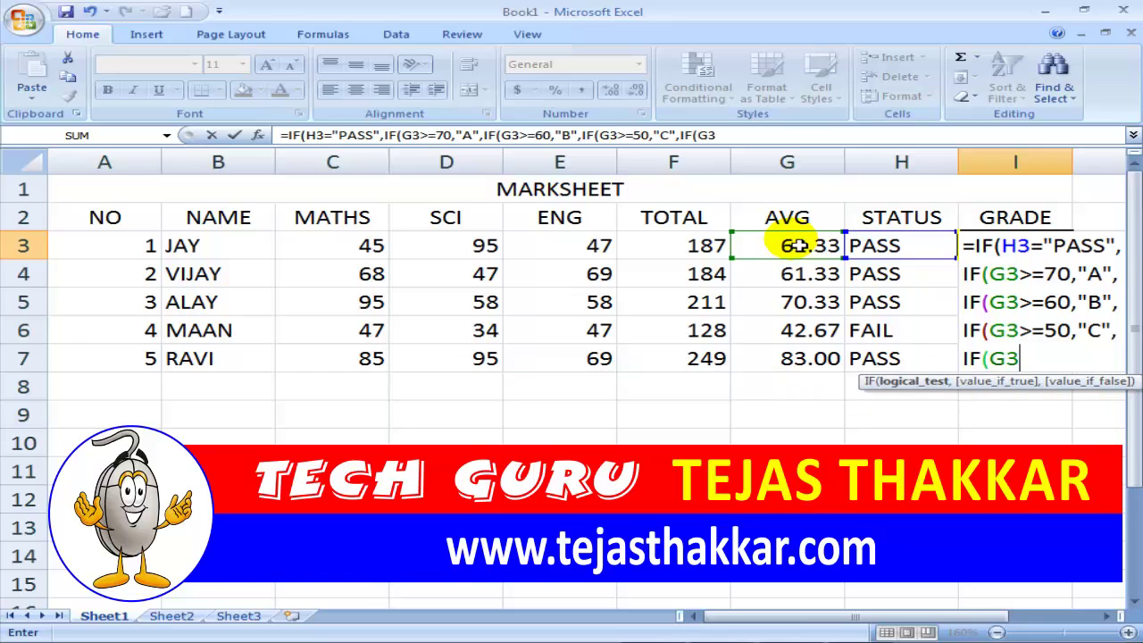
type(">=35,\"D\"")
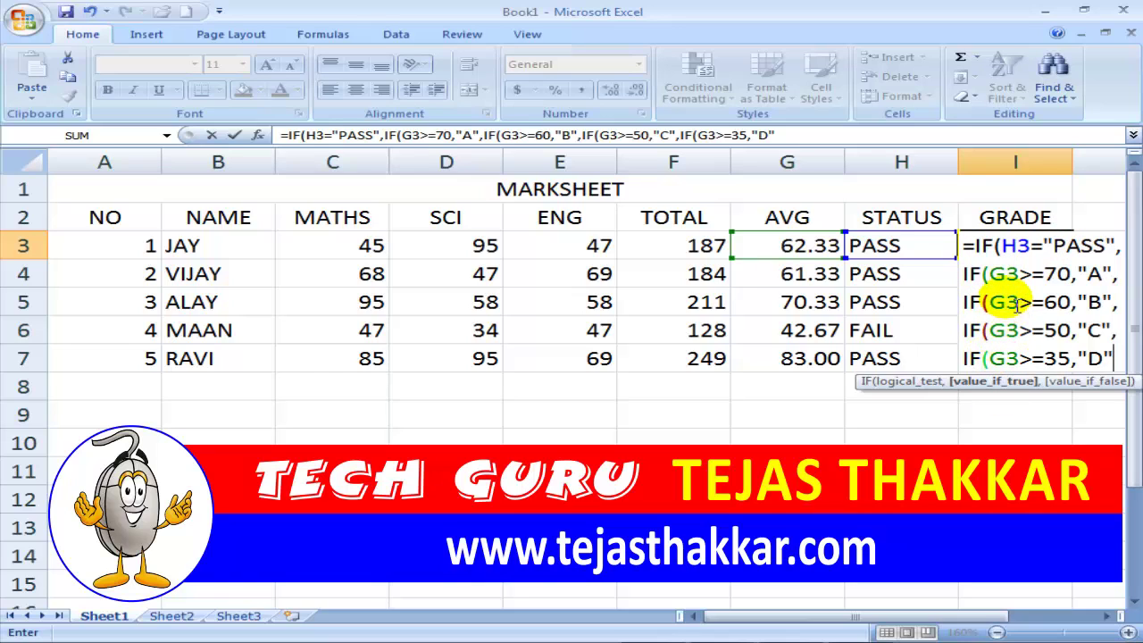
type("))")
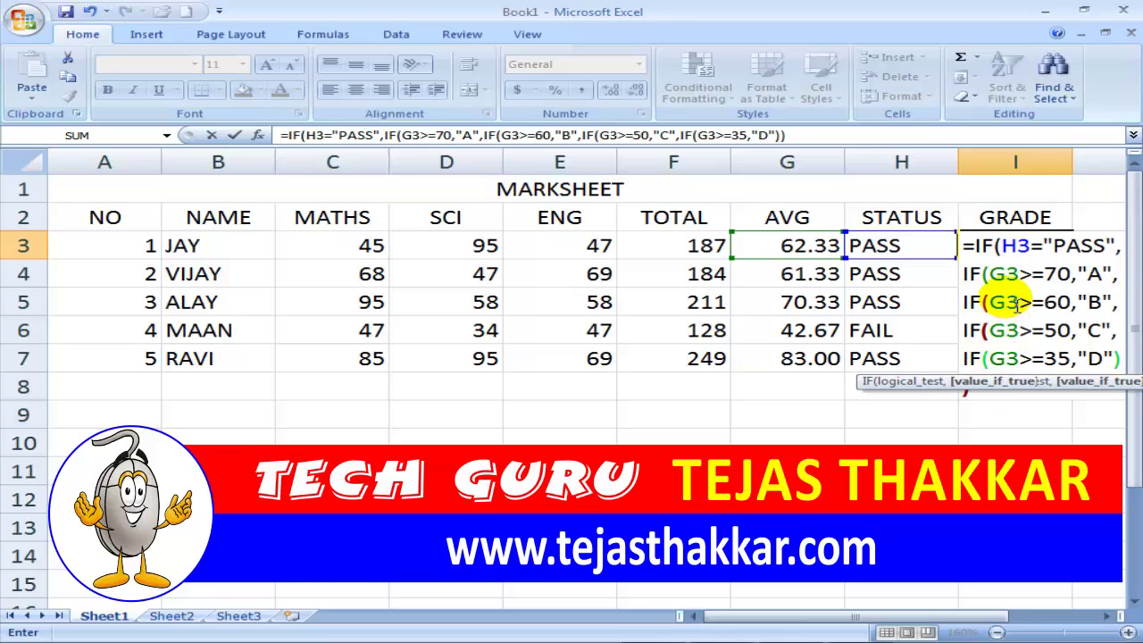
type("))")
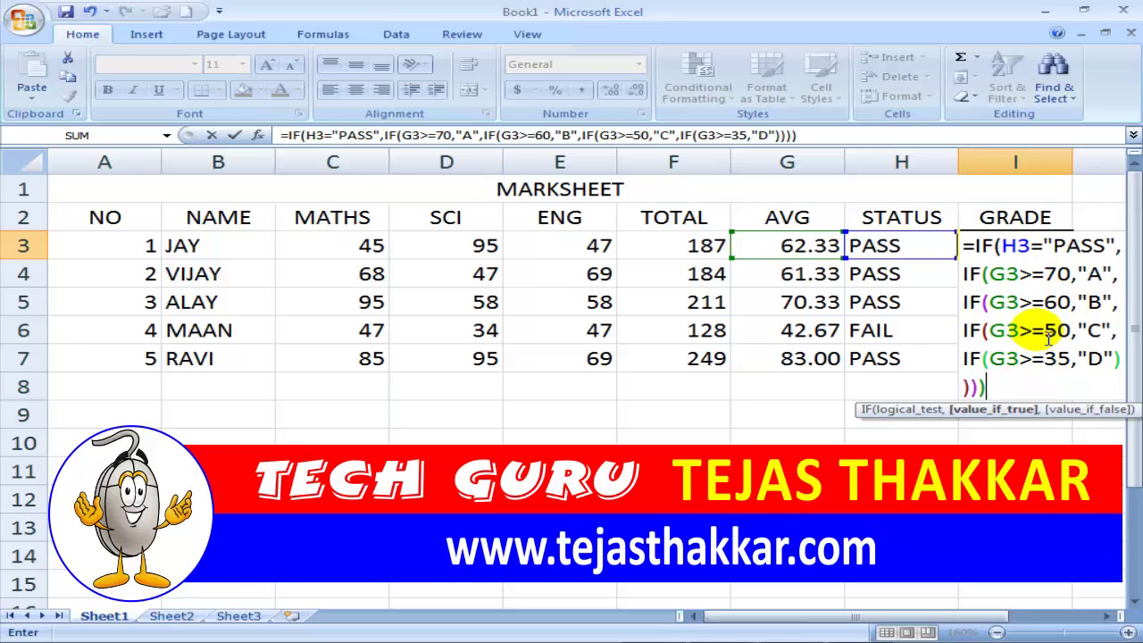
Step: Complete the I3 grade formula with ,IF(H3="FAIL","E")) to give failing students grade E, and enter it
type(",IF(")
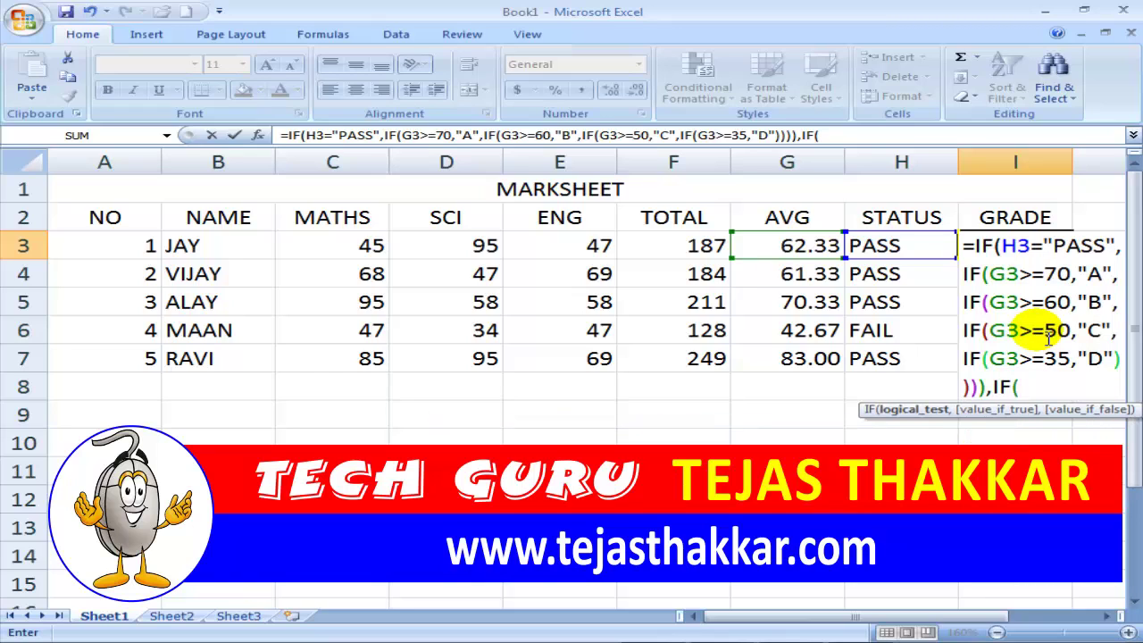
type("H3=\"FAIL")
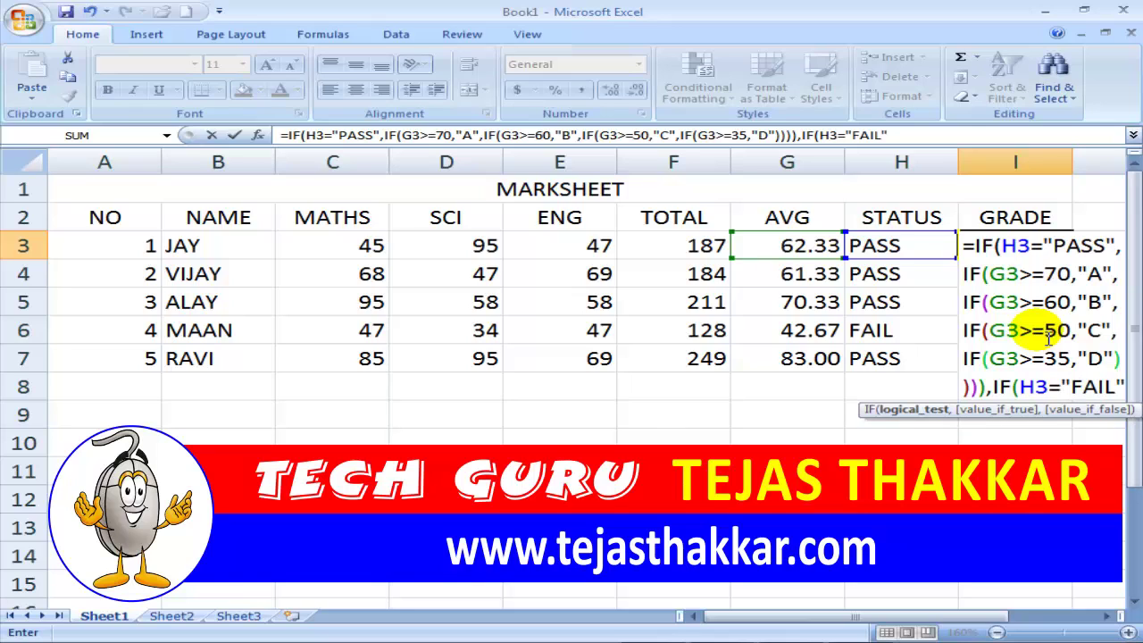
type("\",\"E")
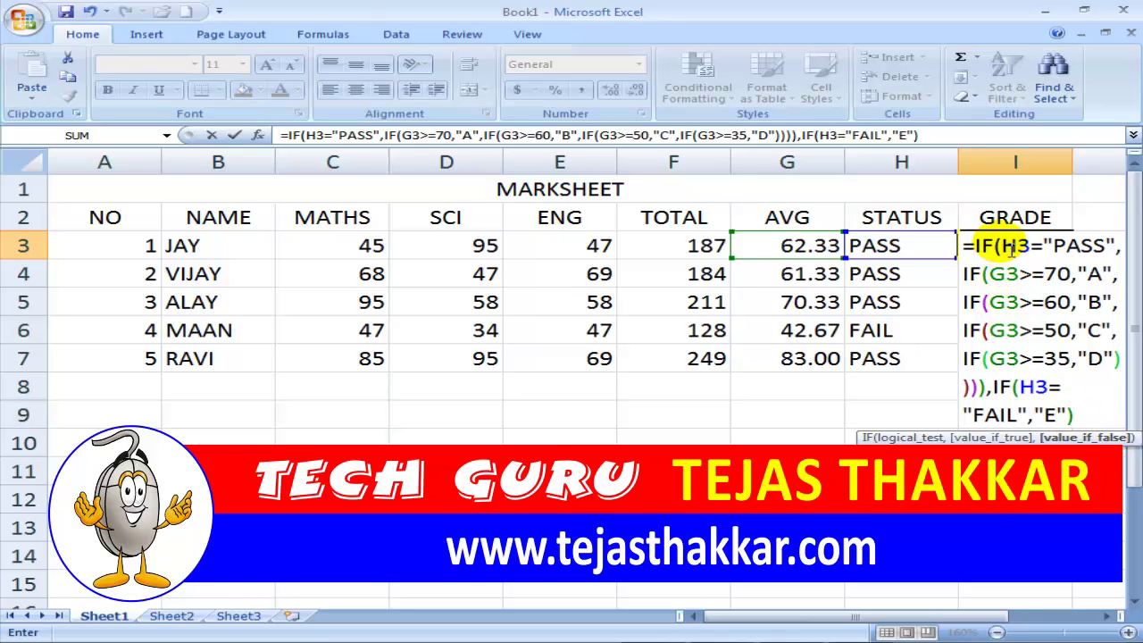
type(")")
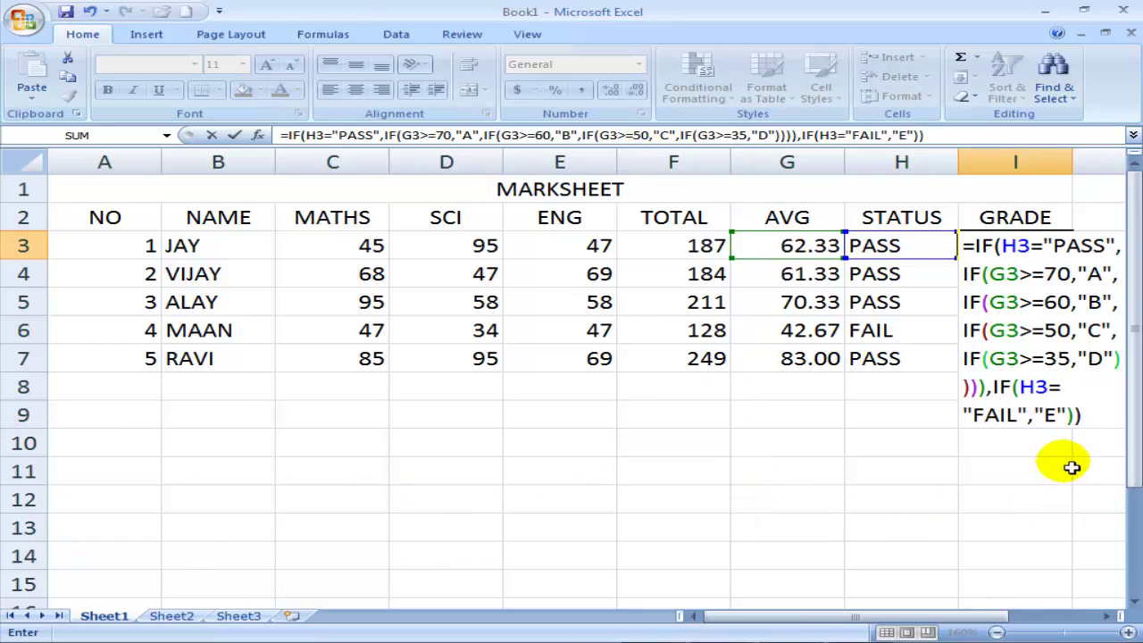
key("Return")
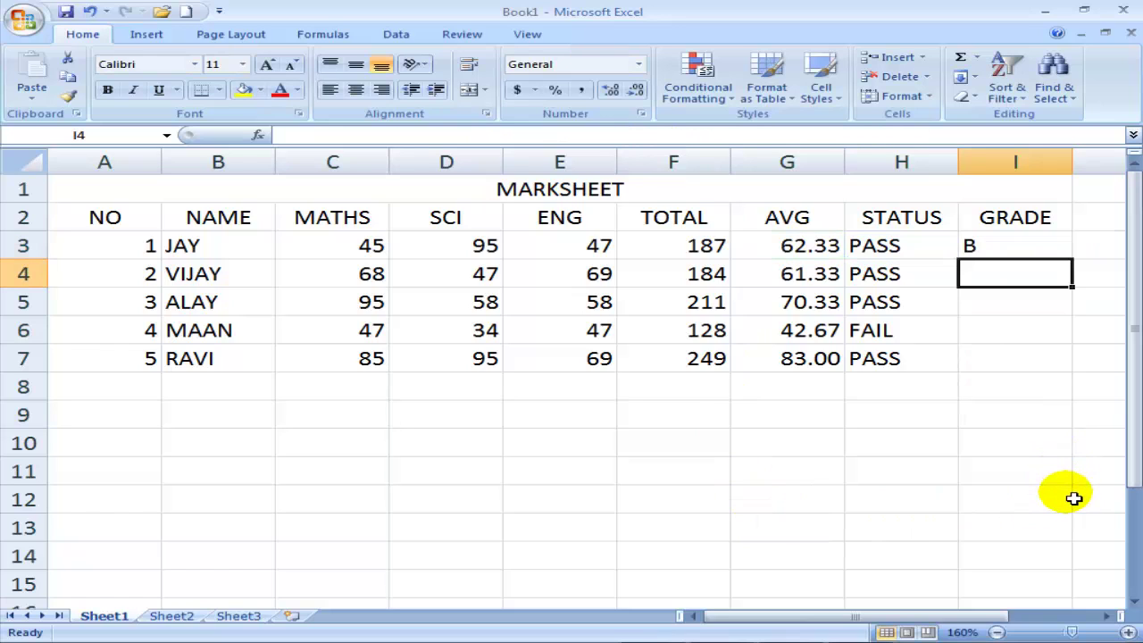
Step: Check the first student's grade against the average in G3 and status in H3, and fill the I3 formula down to I7
key("Up")
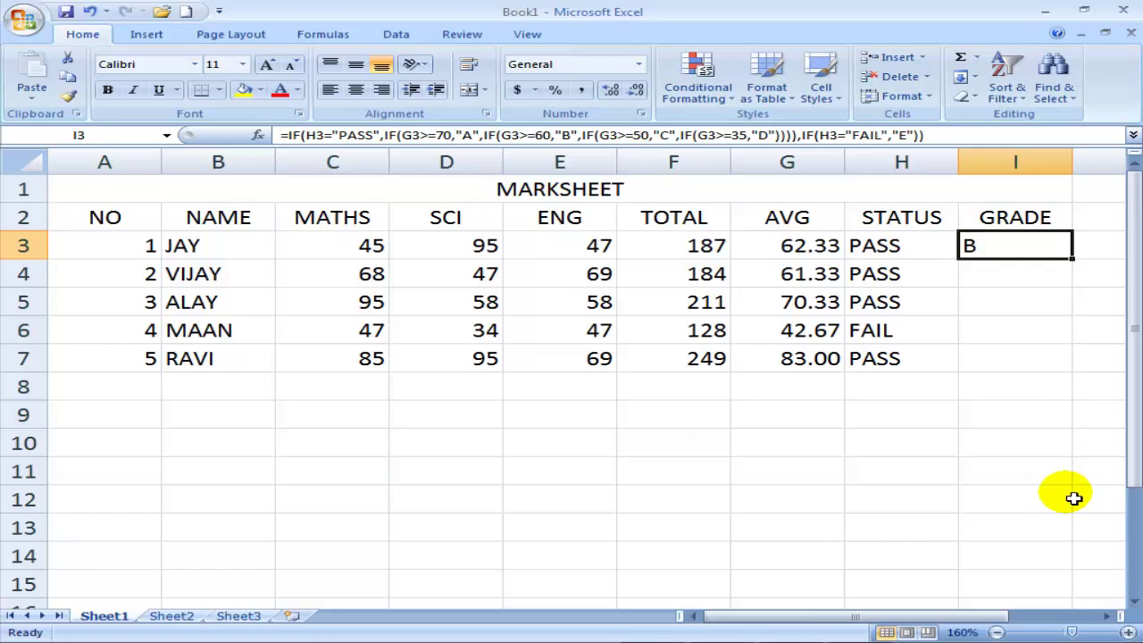
left_click(765, 256)
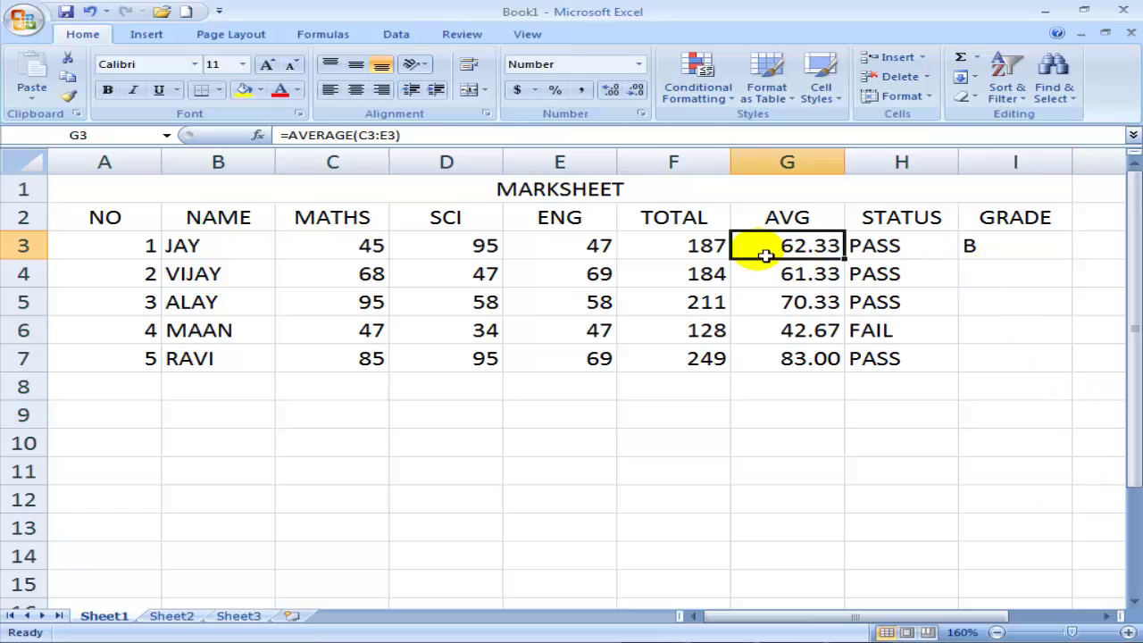
left_click(875, 253)
left_click(1001, 250)
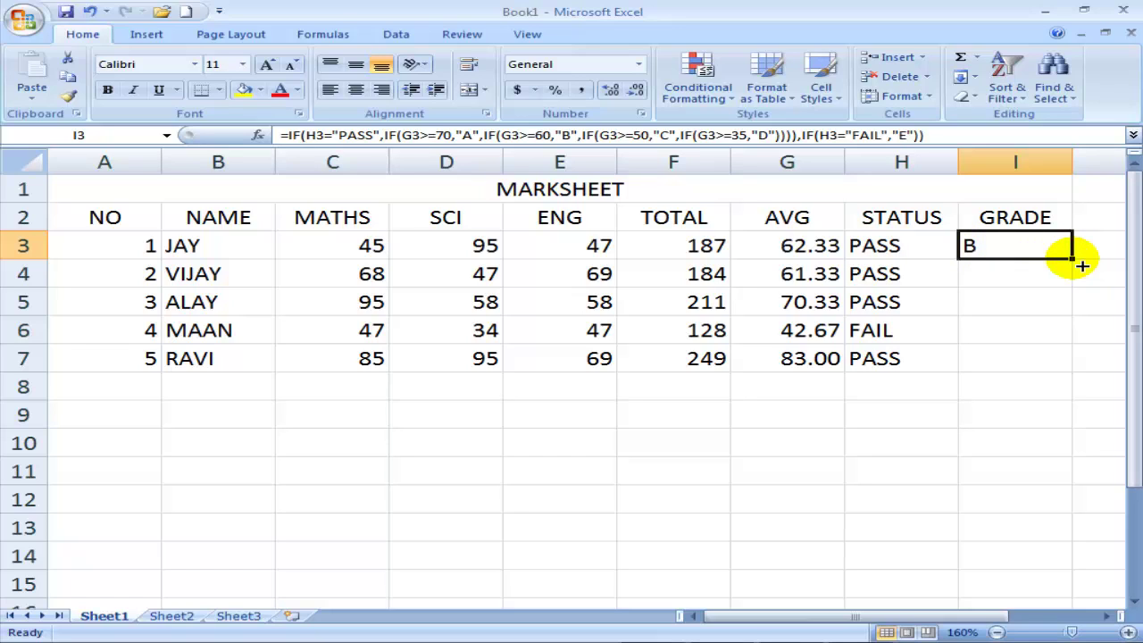
double_click(1081, 265)
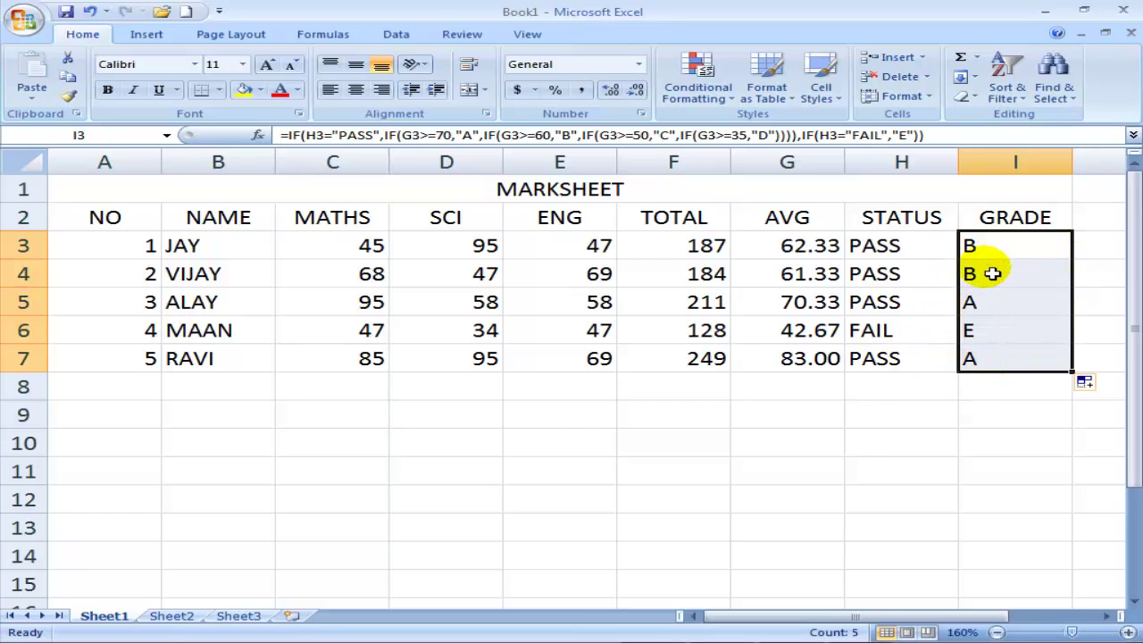
Step: Review the grades in I4 through I6 and compare the fourth student's grade with the status in H6
left_click(993, 270)
left_click(991, 302)
left_click(993, 336)
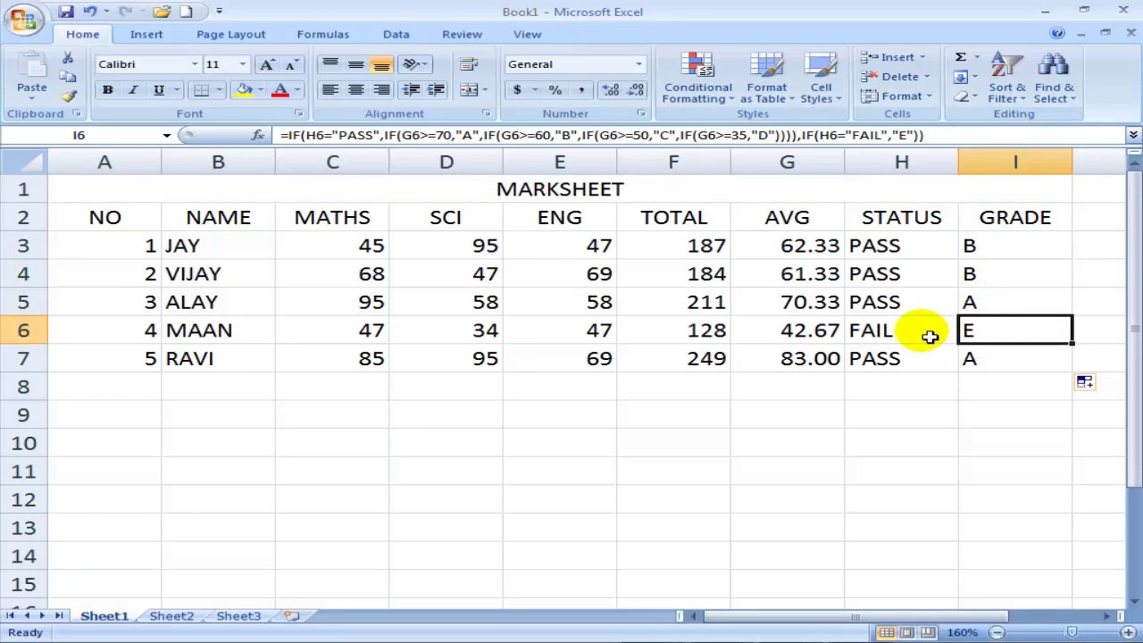
left_click(893, 331)
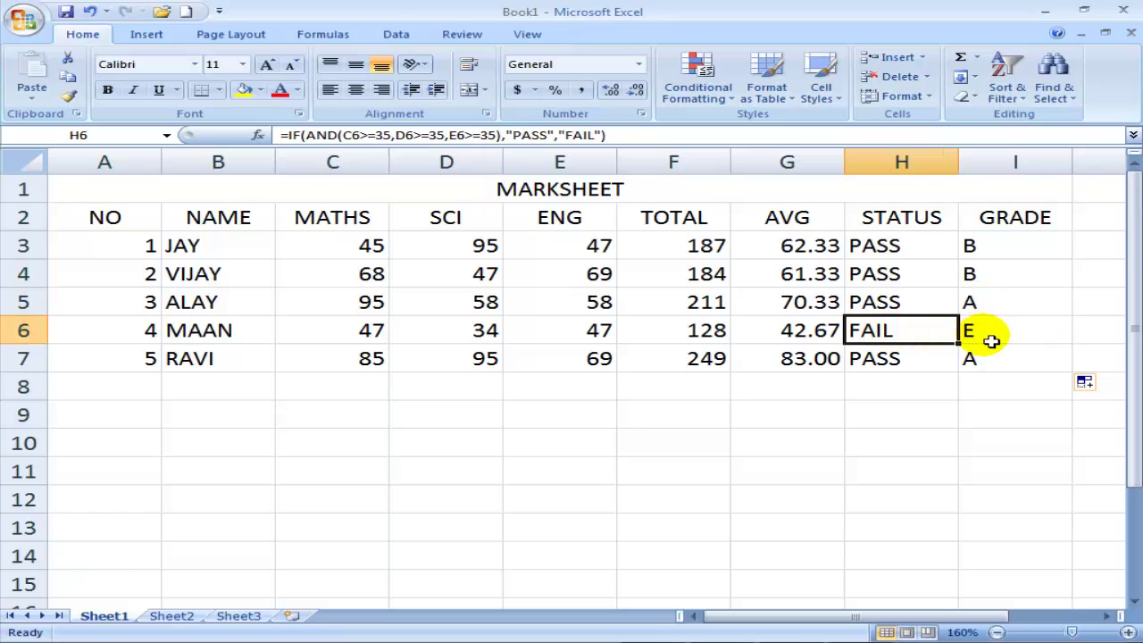
left_click(987, 332)
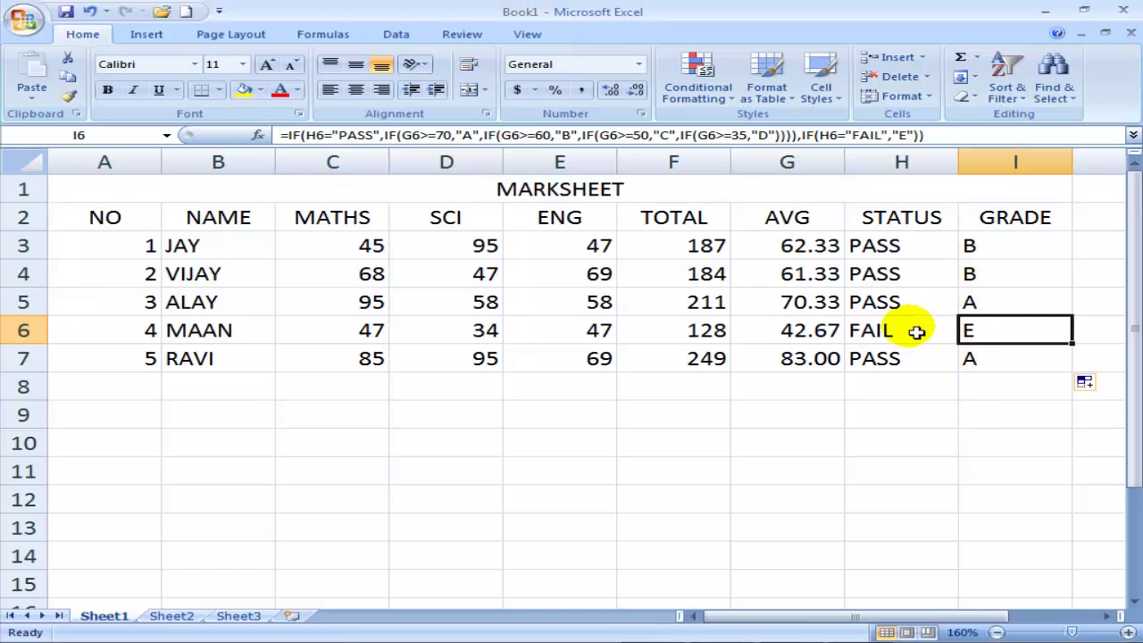
Step: Review the grade formulas in I3 through I7 and compare the first student's grade with the MATHS mark in C3
left_click(982, 305)
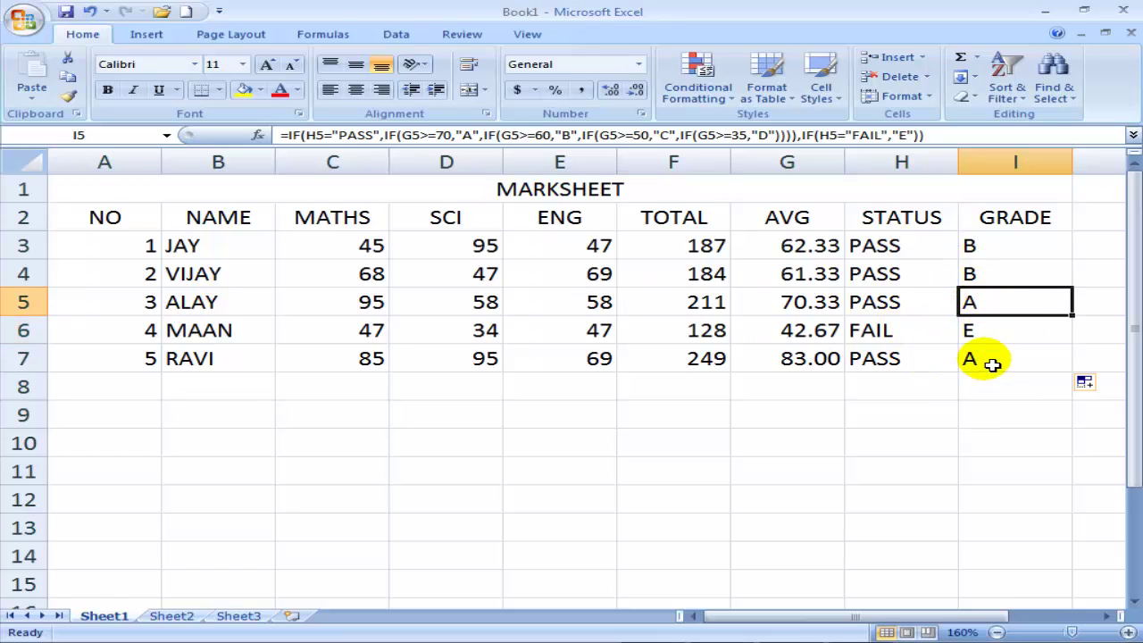
left_click(977, 270)
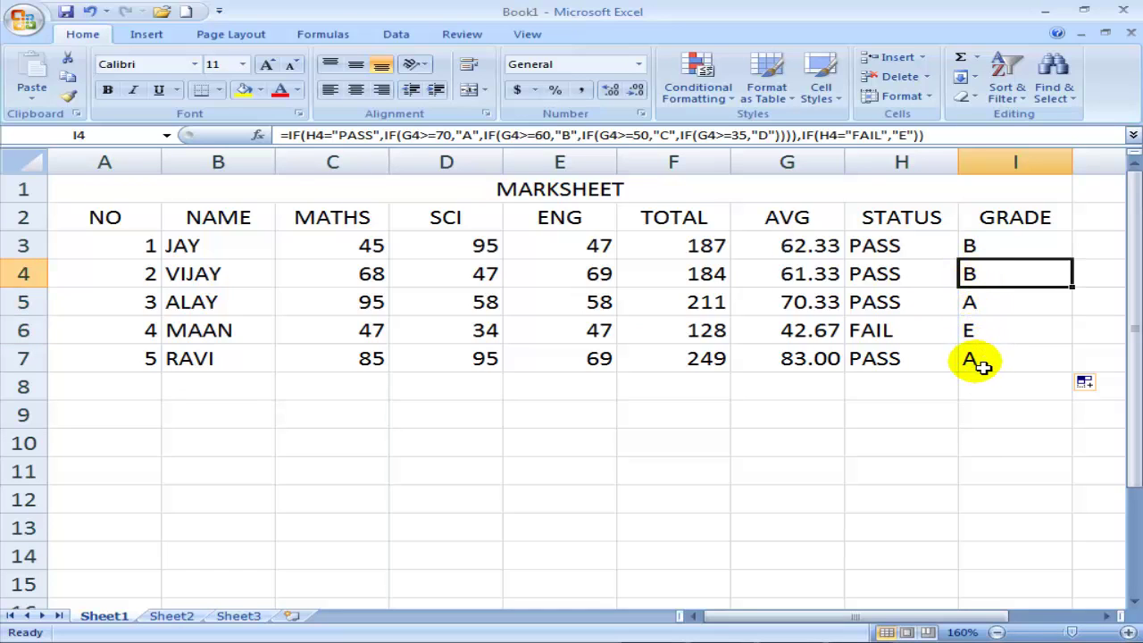
left_click(977, 362)
left_click(986, 254)
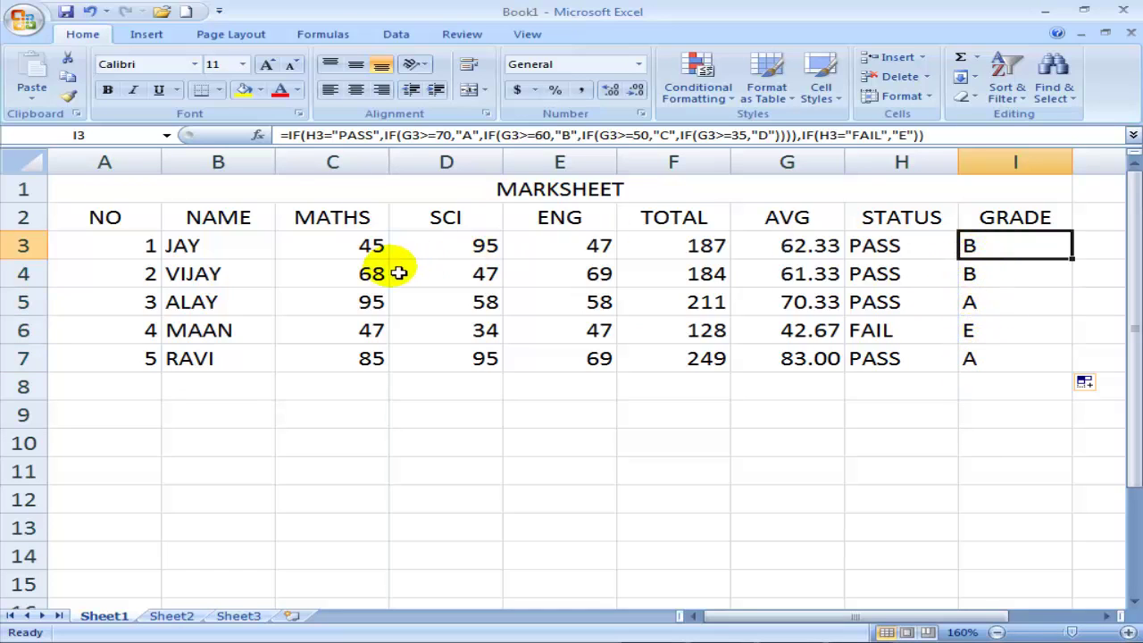
left_click(355, 254)
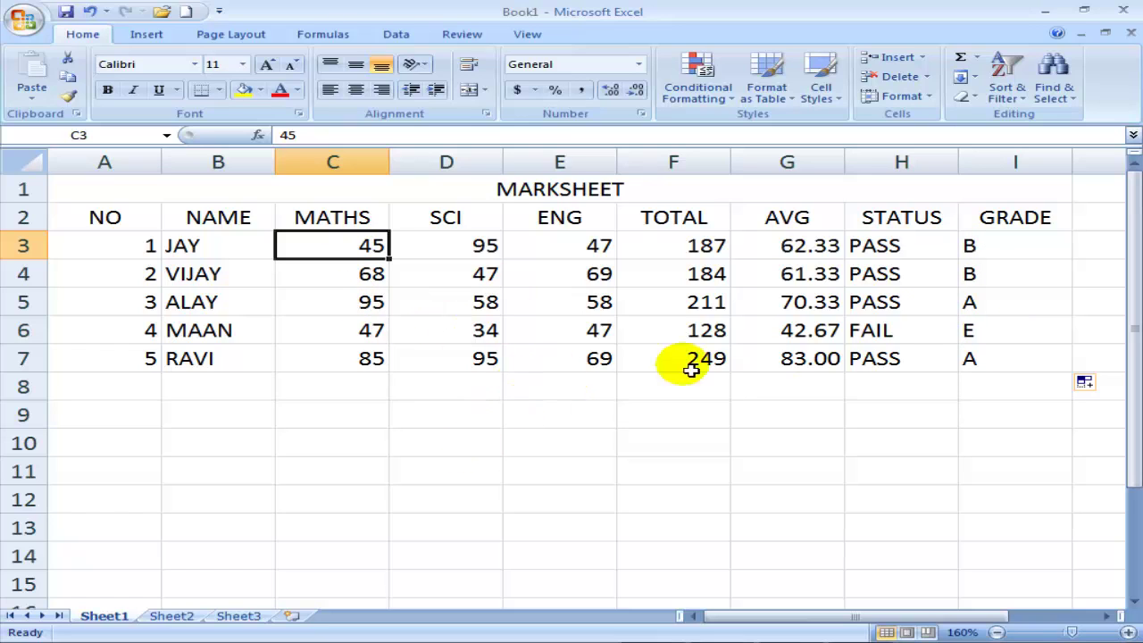
left_click(976, 361)
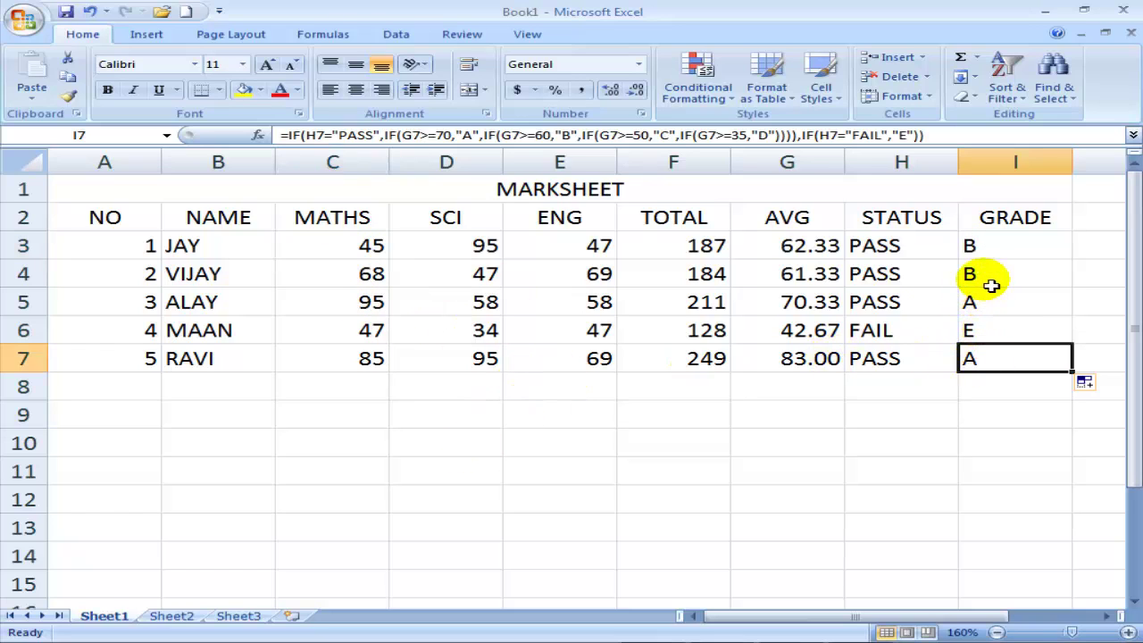
Step: Change the third student's MATHS mark in C5 to 60
left_click(377, 308)
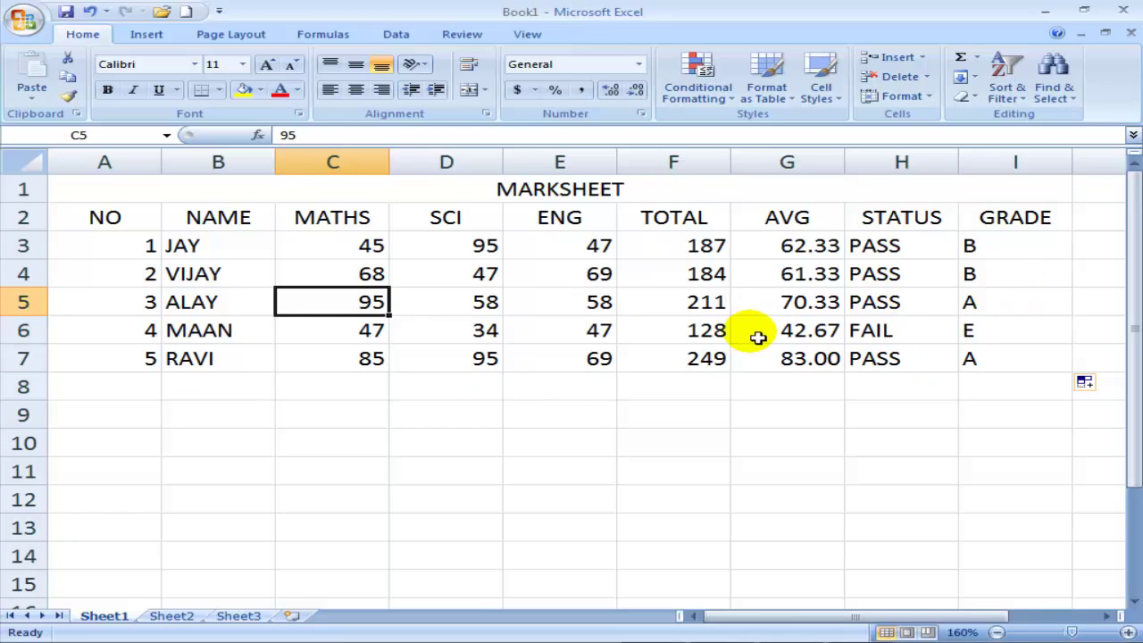
type("60")
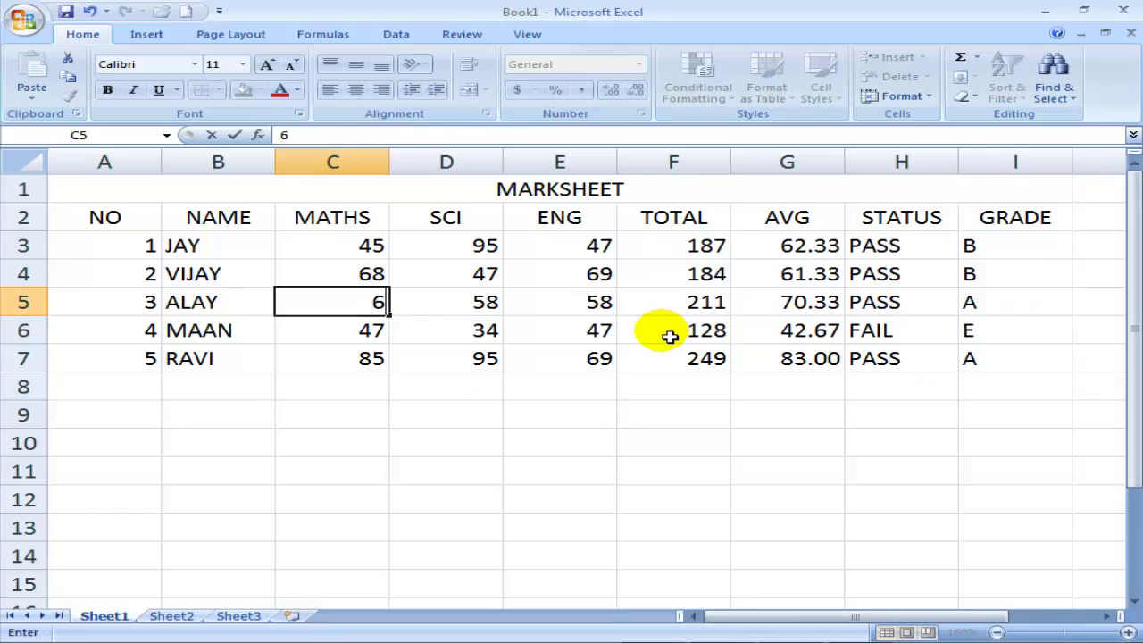
key("Tab")
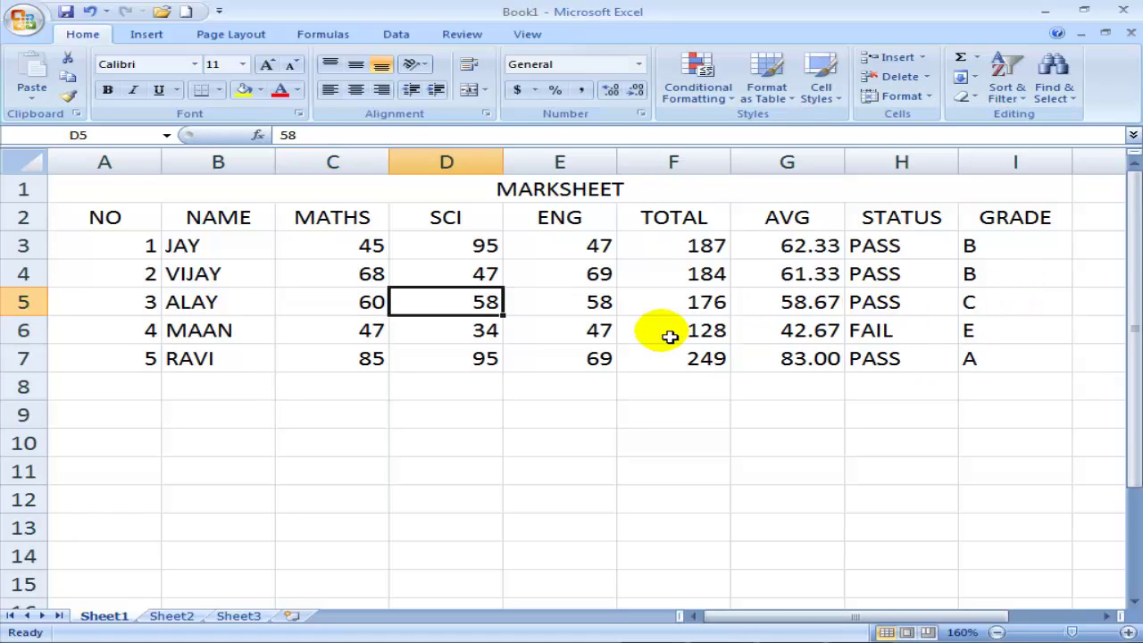
Step: Change the first student's SCI mark in D3 to 35
key("Left")
key("Right")
key("Up")
key("Up")
key("Left")
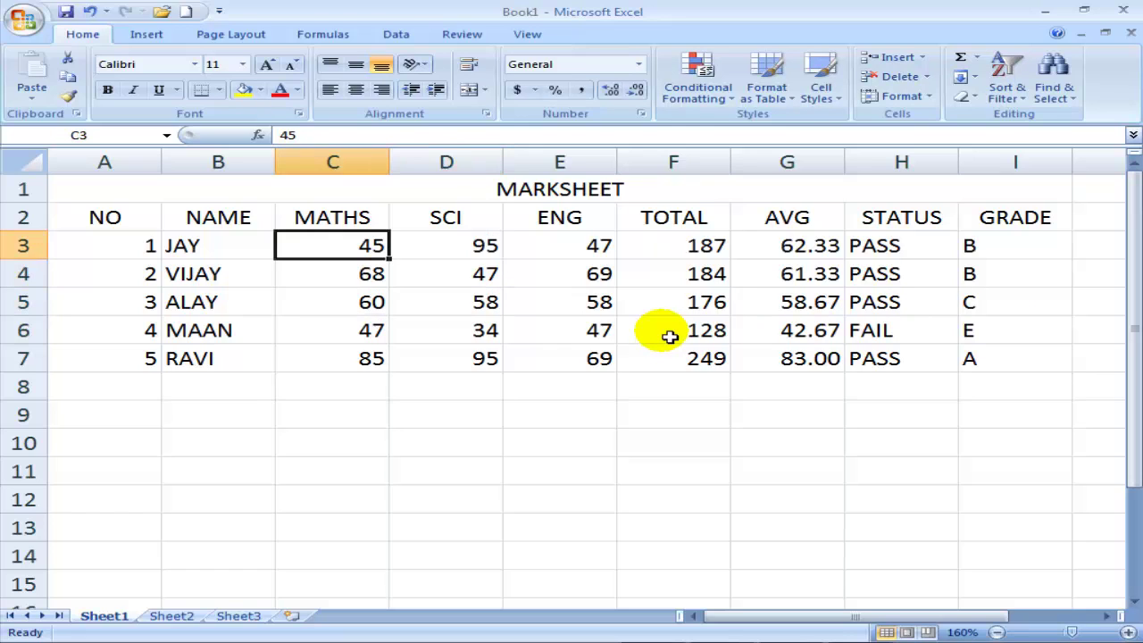
key("Right")
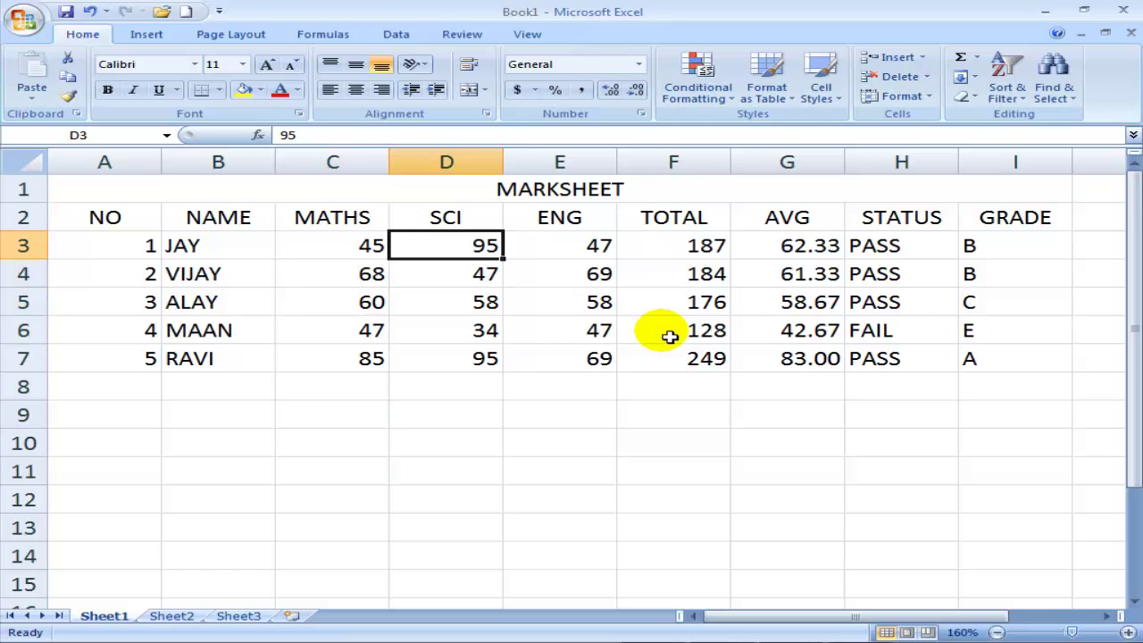
type("3")
key("Tab")
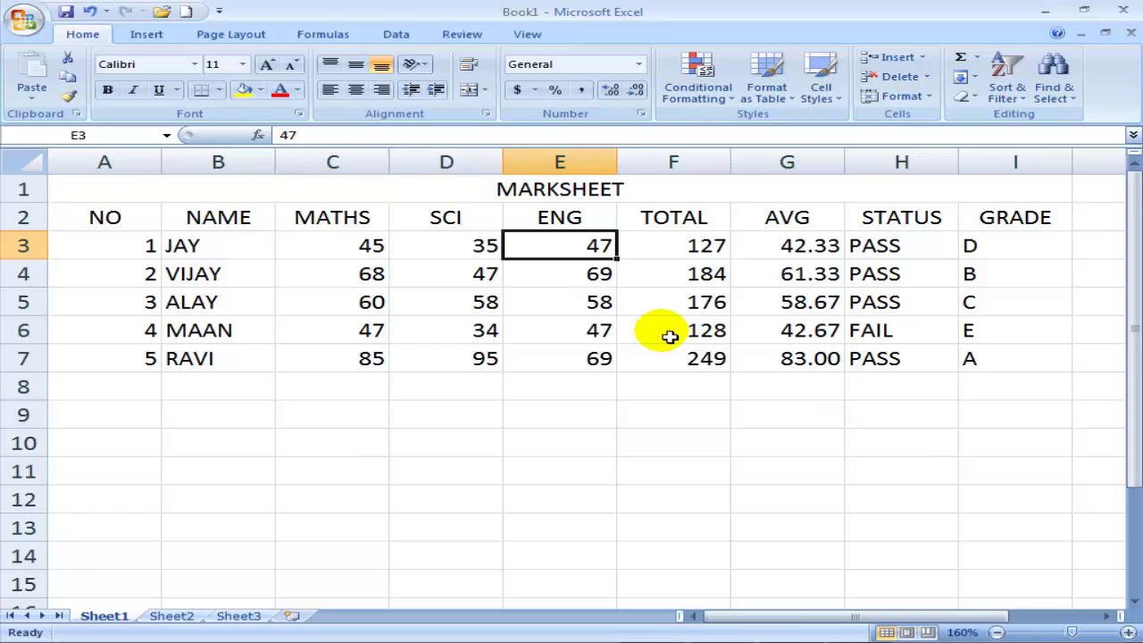
Step: Review the recalculated grades in I3 through I7 against each student's average and status
key("Right")
key("Right")
key("Right")
key("Right")
key("Down")
key("Down")
key("Down")
key("Down")
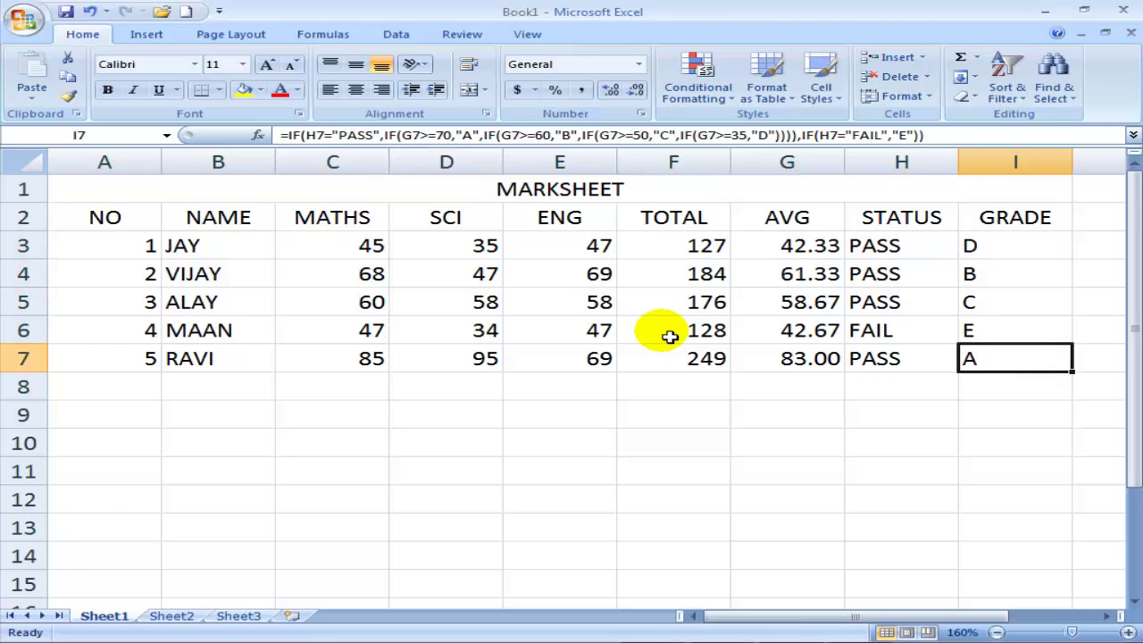
key("Up")
key("Up")
key("Up")
key("Down")
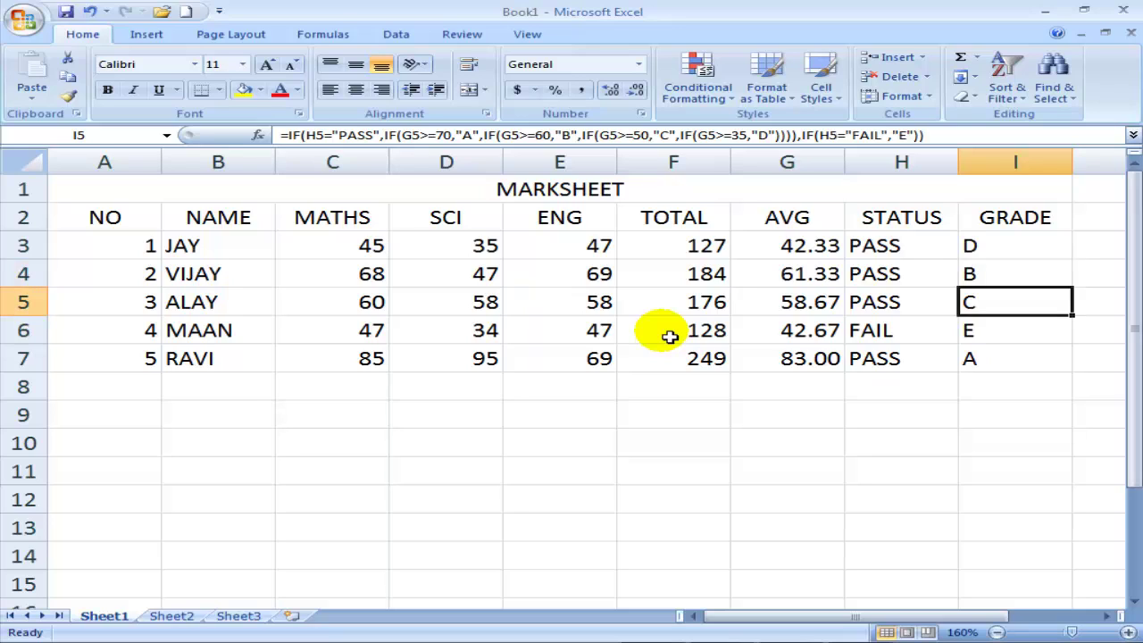
key("Up")
key("Up")
key("Down")
key("Down")
key("Down")
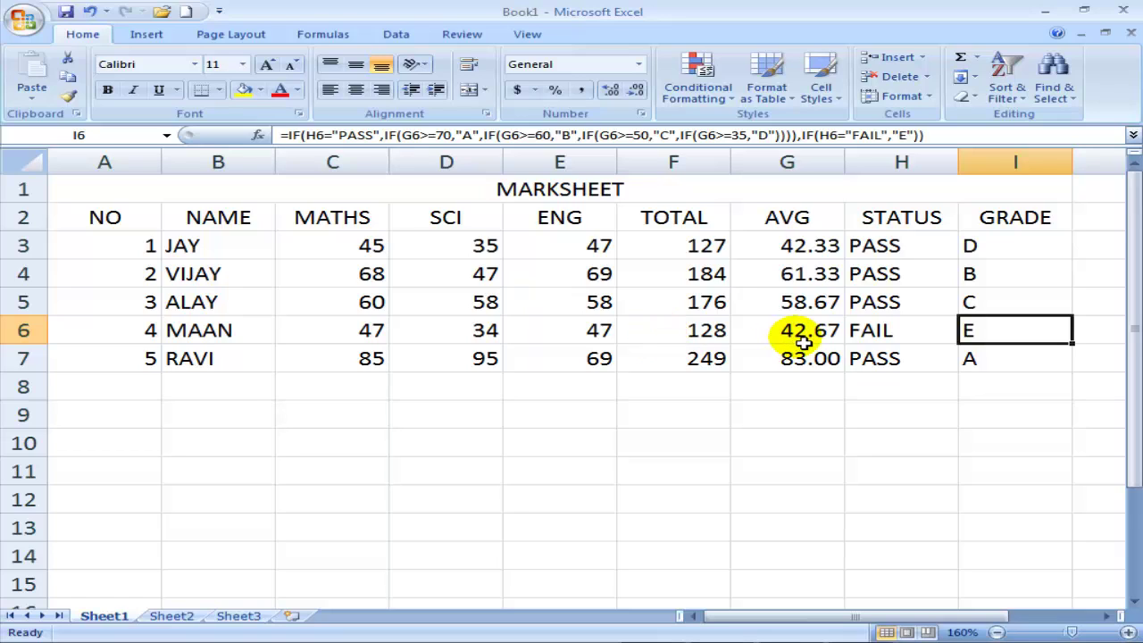
left_click_drag(1013, 245, 1011, 351)
Step: Add the row labels MAX in B8 and MIN in B9 below the student names
left_click(230, 391)
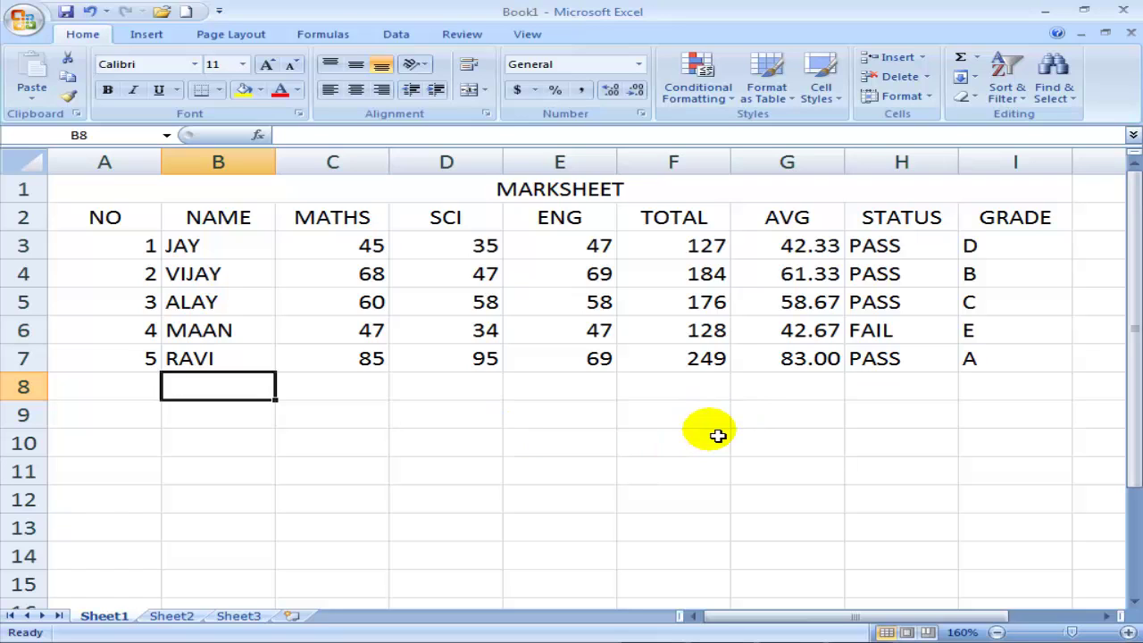
type("MAX")
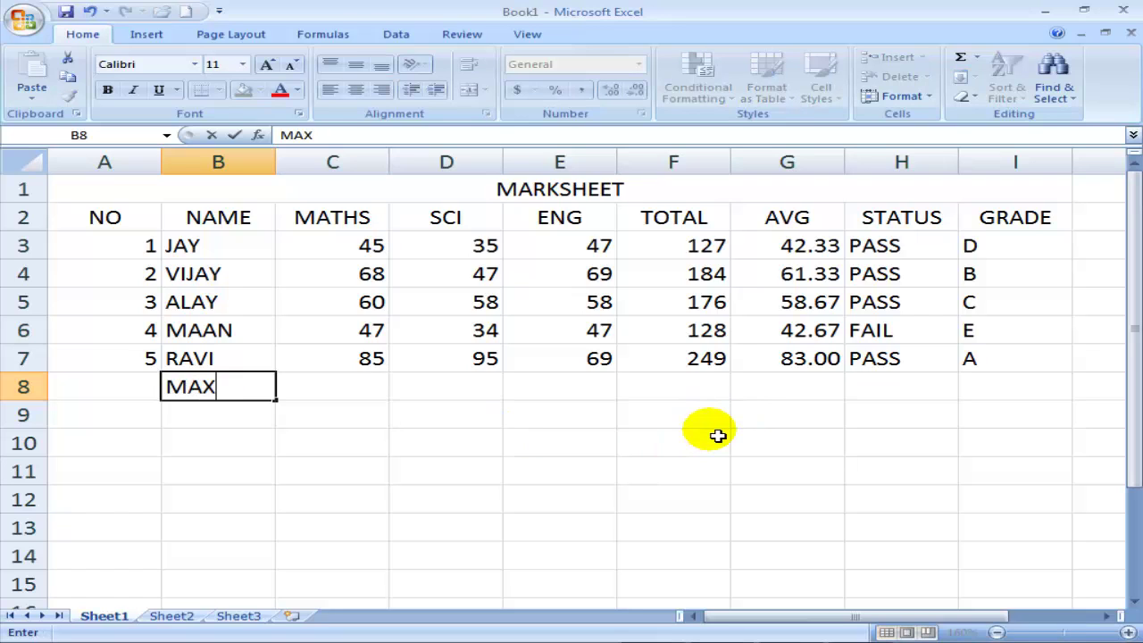
key("Return")
type("MIN")
key("Return")
Step: Enter =MAX(C3:C7) in C8 to find the highest MATHS mark
key("Up")
key("Up")
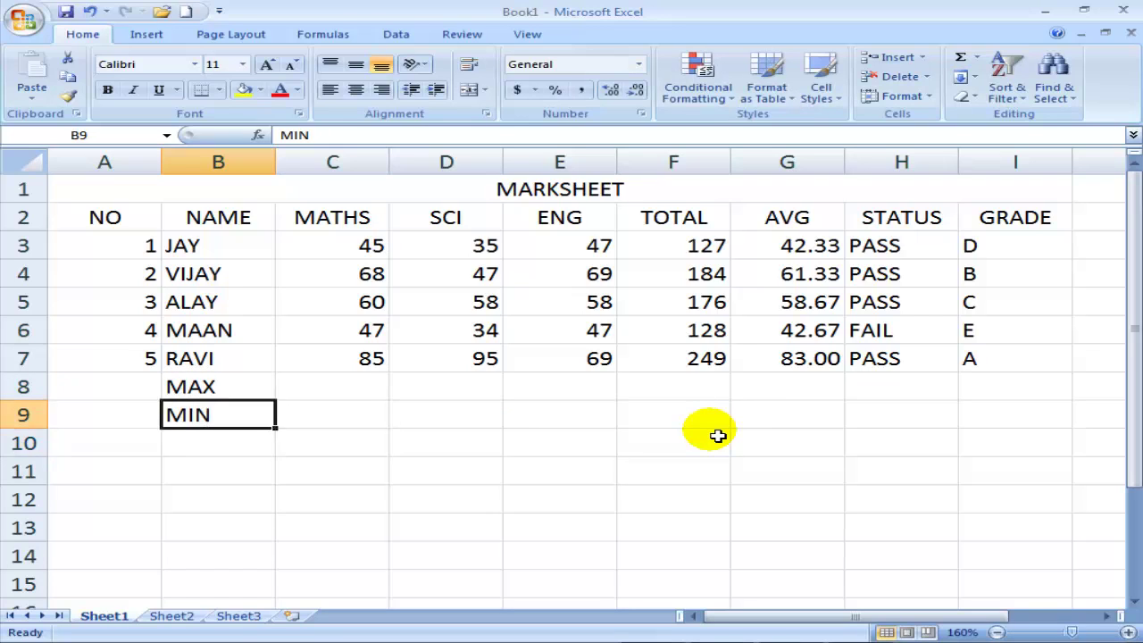
key("Right")
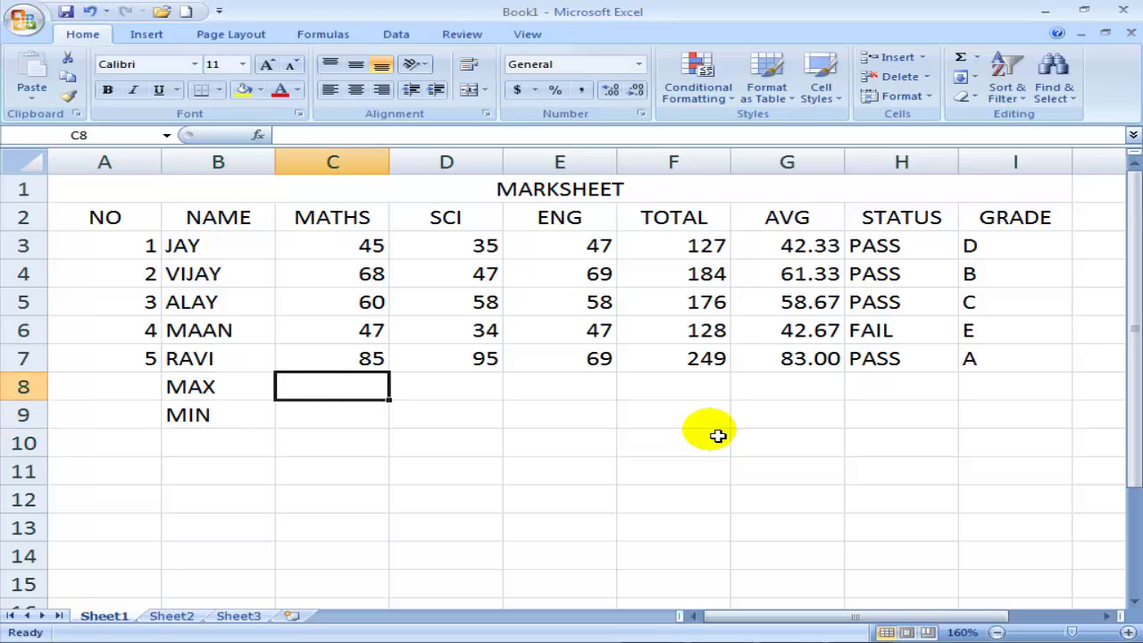
type("=MAX")
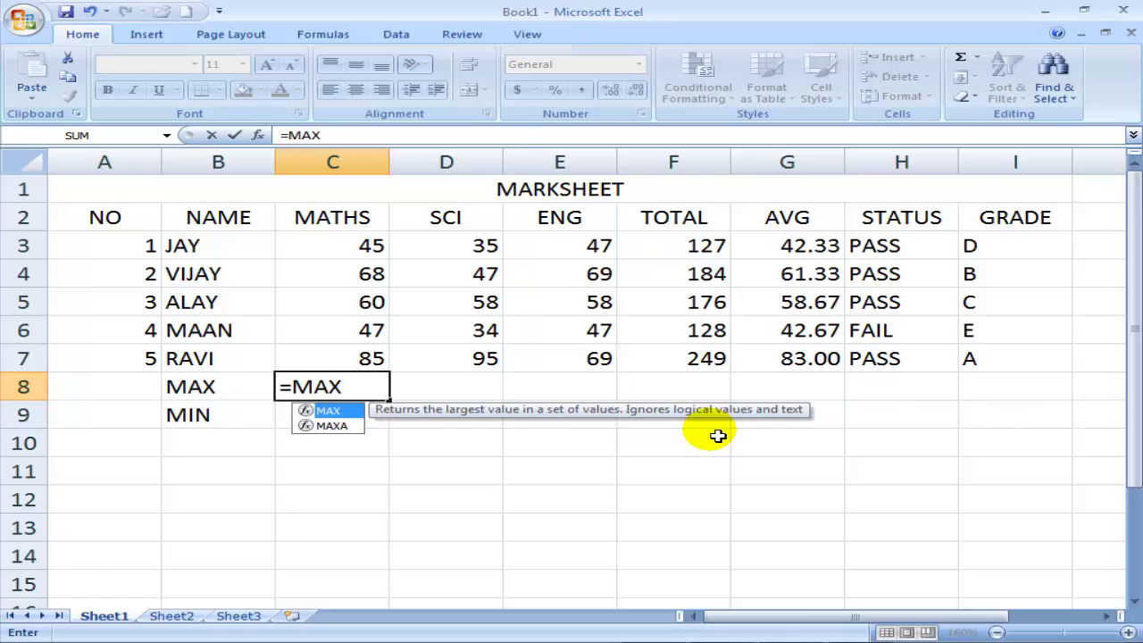
type("(")
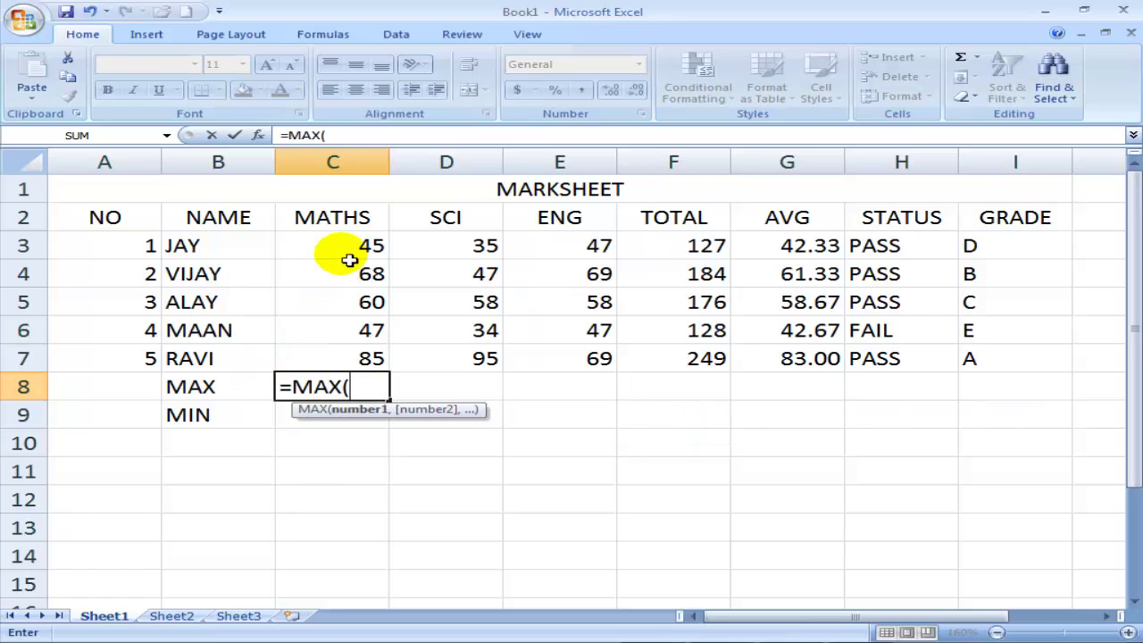
left_click_drag(331, 253, 348, 359)
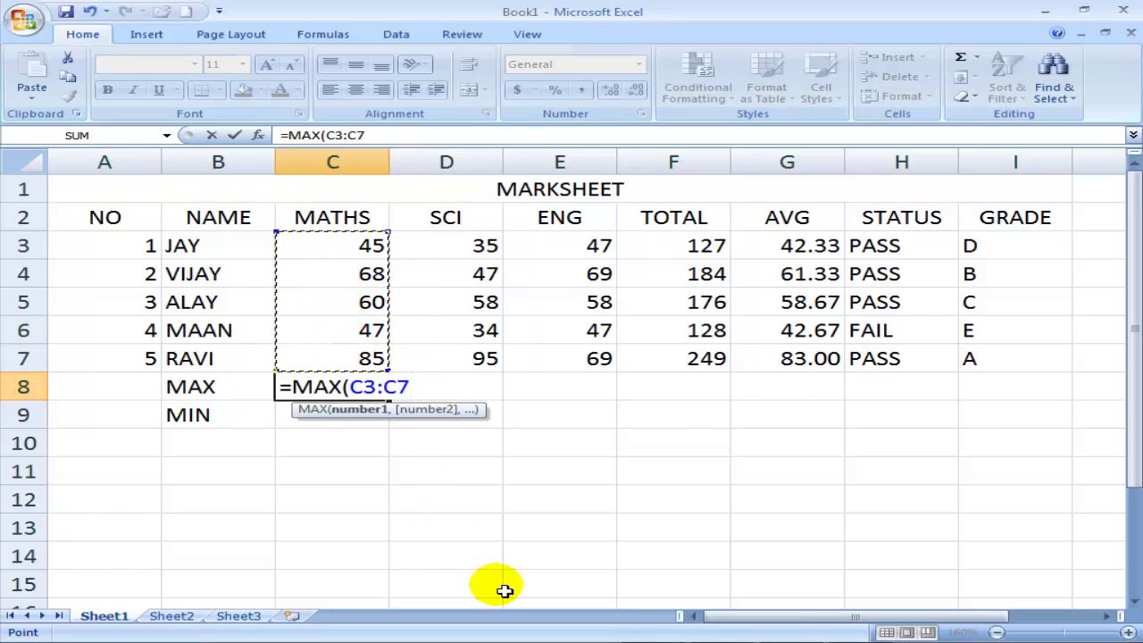
type(")")
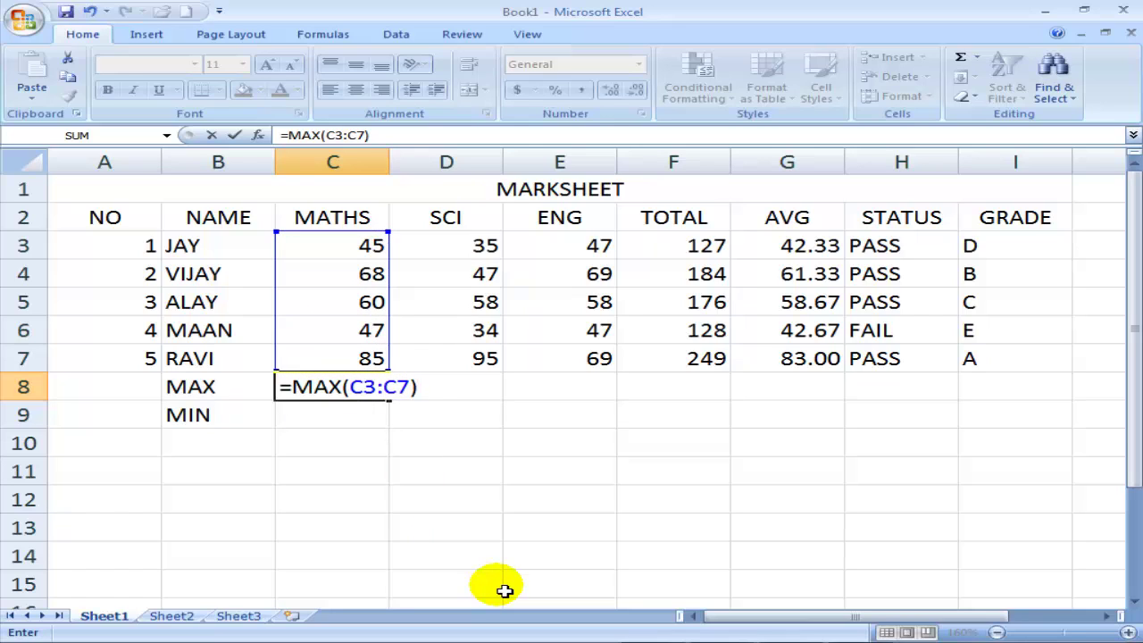
key("Return")
key("Up")
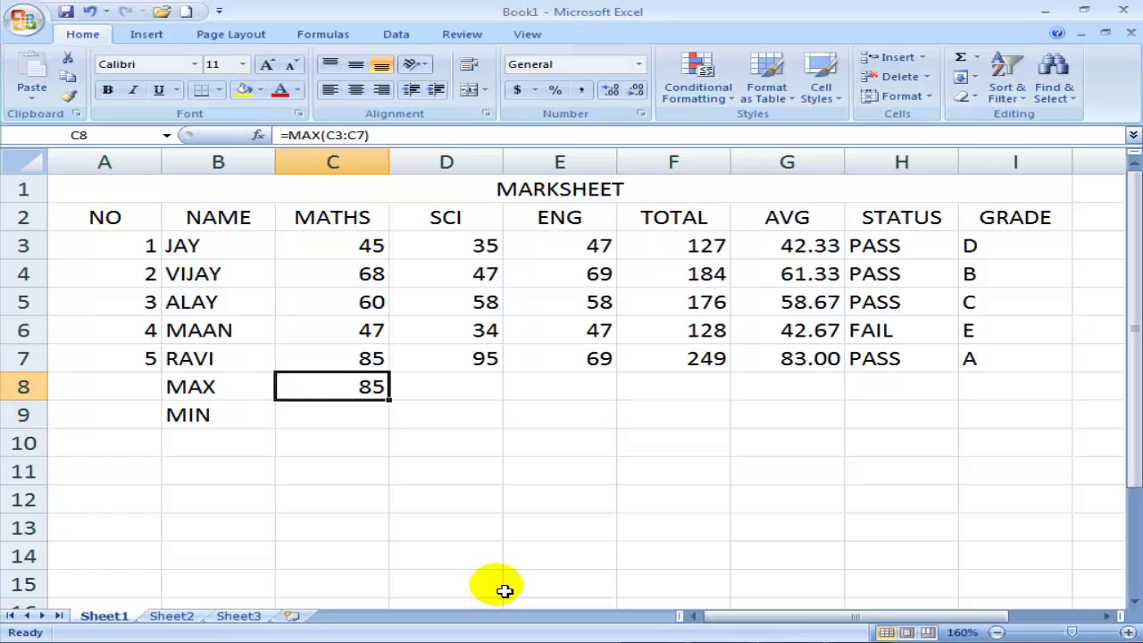
Step: Compare the C8 maximum with the mark in C7, fill the MAX formula across to G8, and check the copied formulas
key("Up")
key("Left")
key("Right")
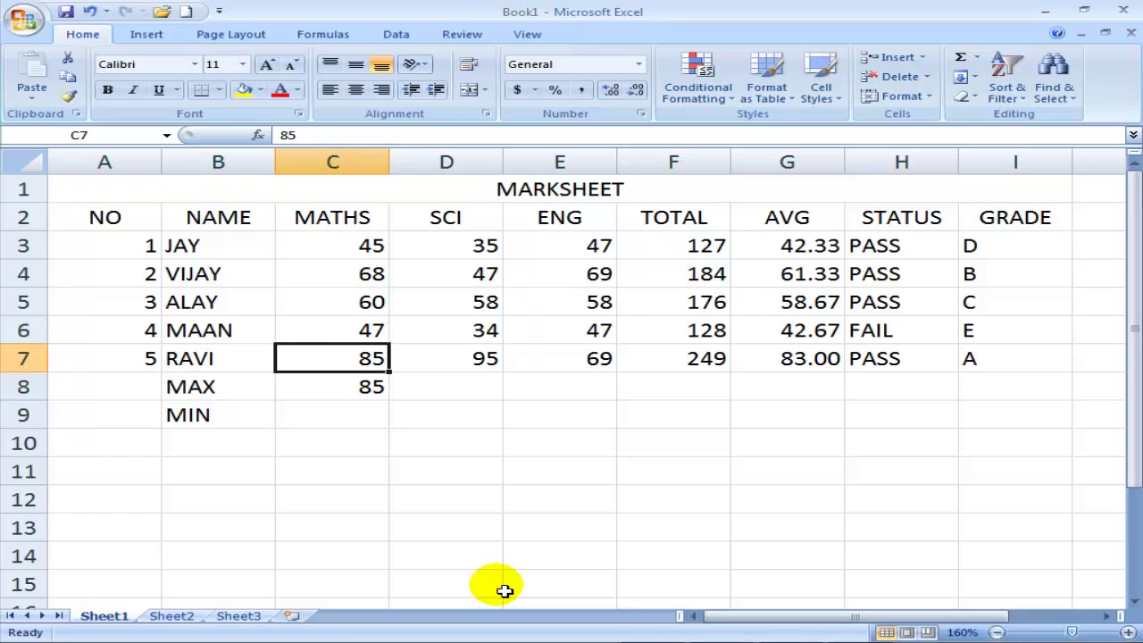
key("Down")
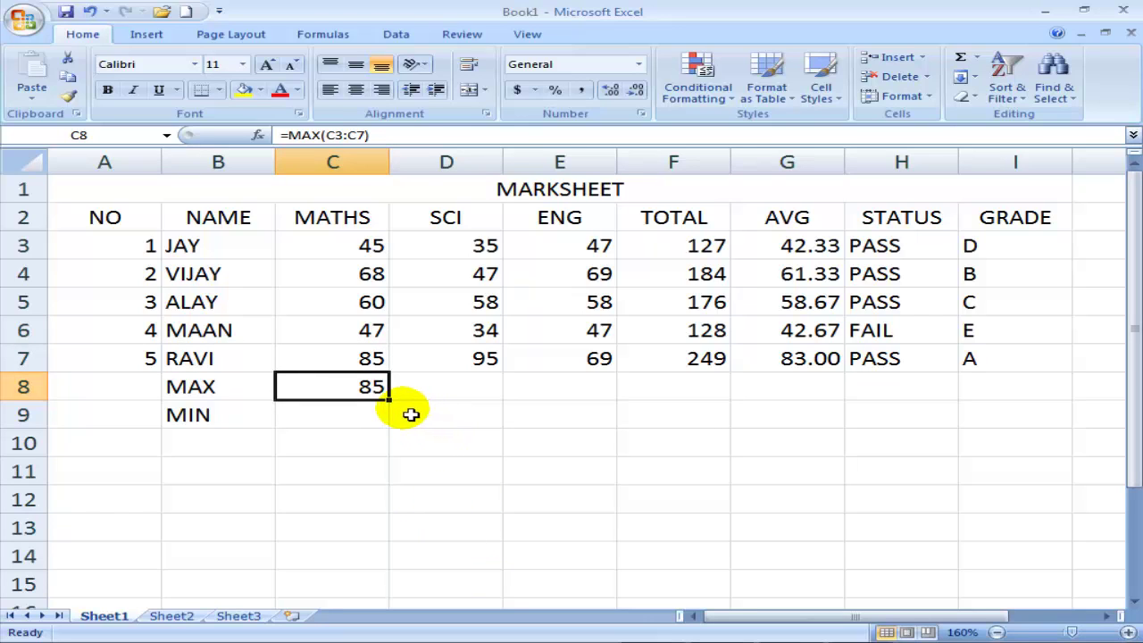
left_click_drag(391, 401, 831, 403)
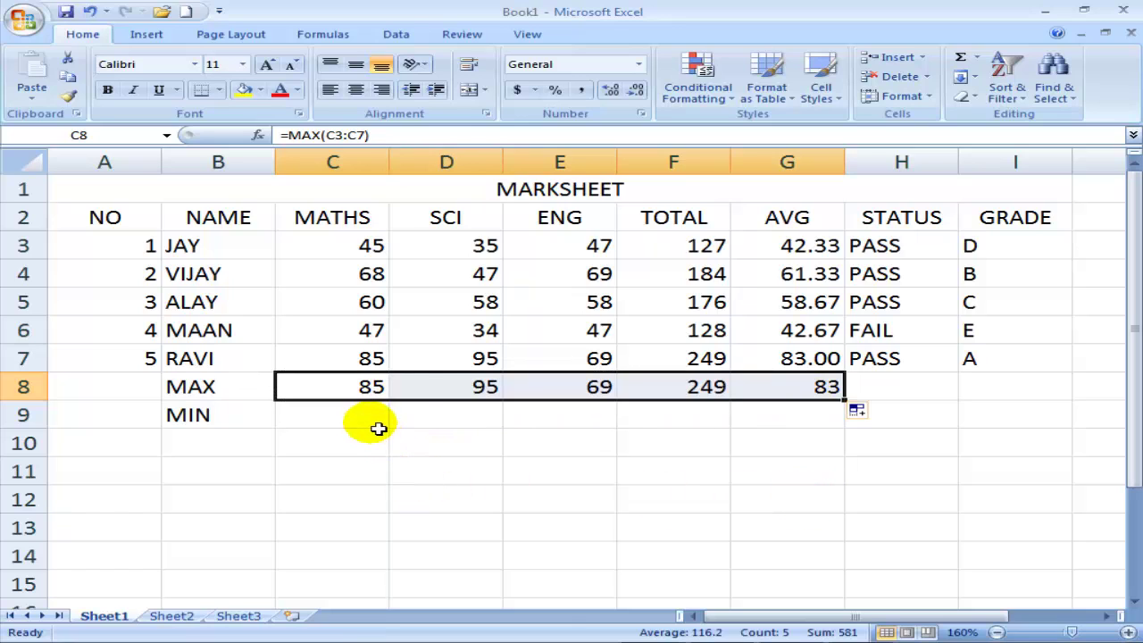
left_click(474, 387)
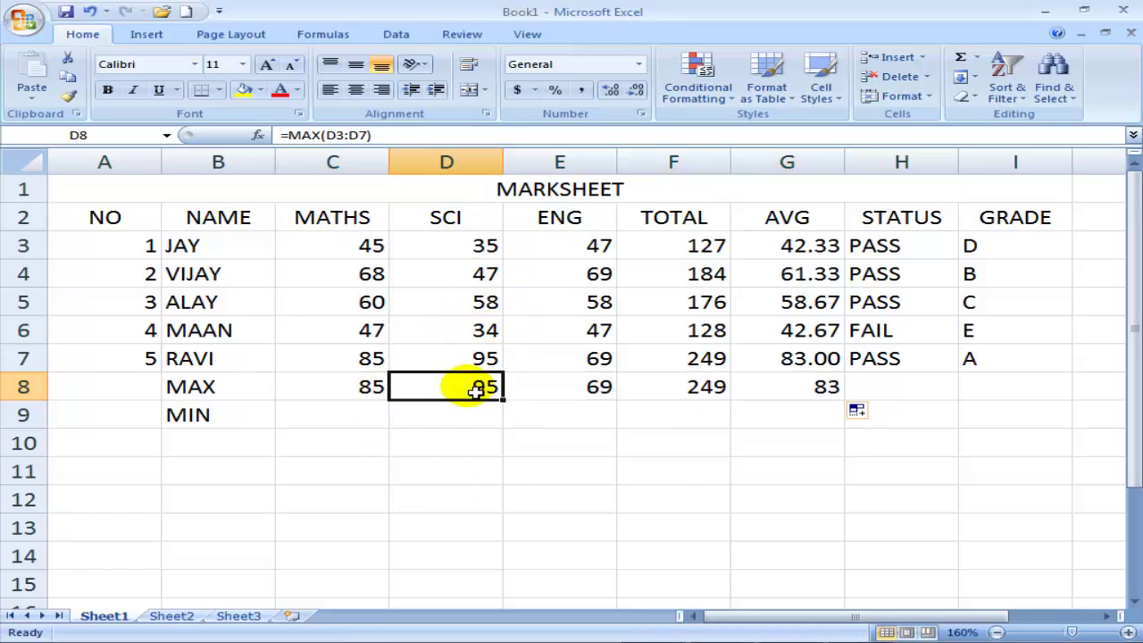
left_click(585, 389)
left_click(714, 396)
left_click(798, 390)
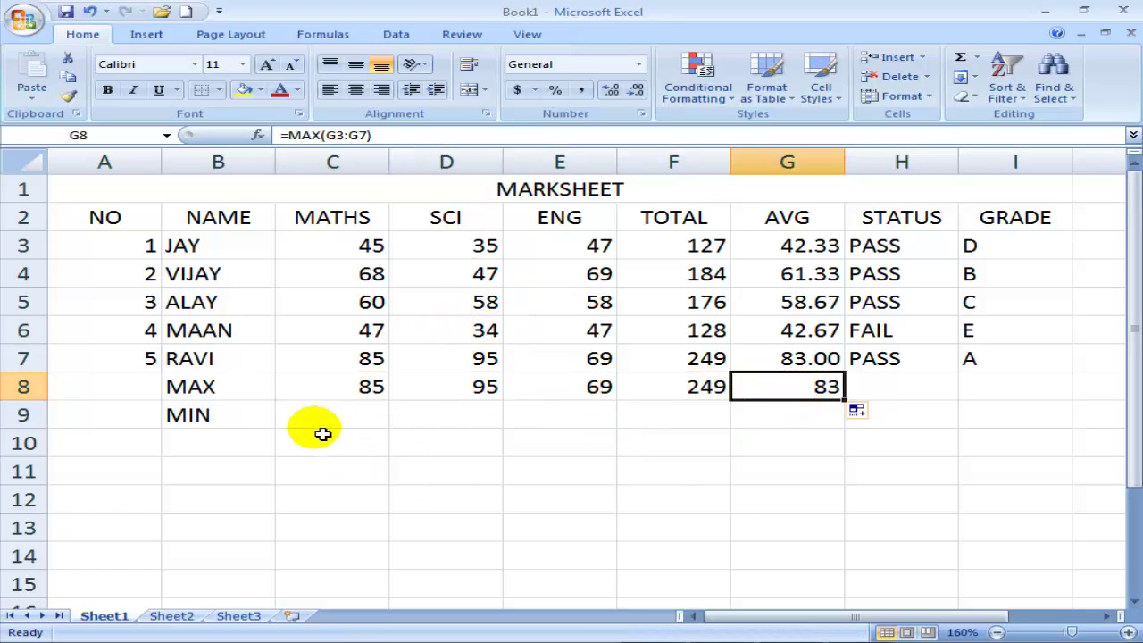
Step: Enter =MIN(C3:C7) in C9 to find the lowest MATHS mark
left_click(365, 413)
type("=")
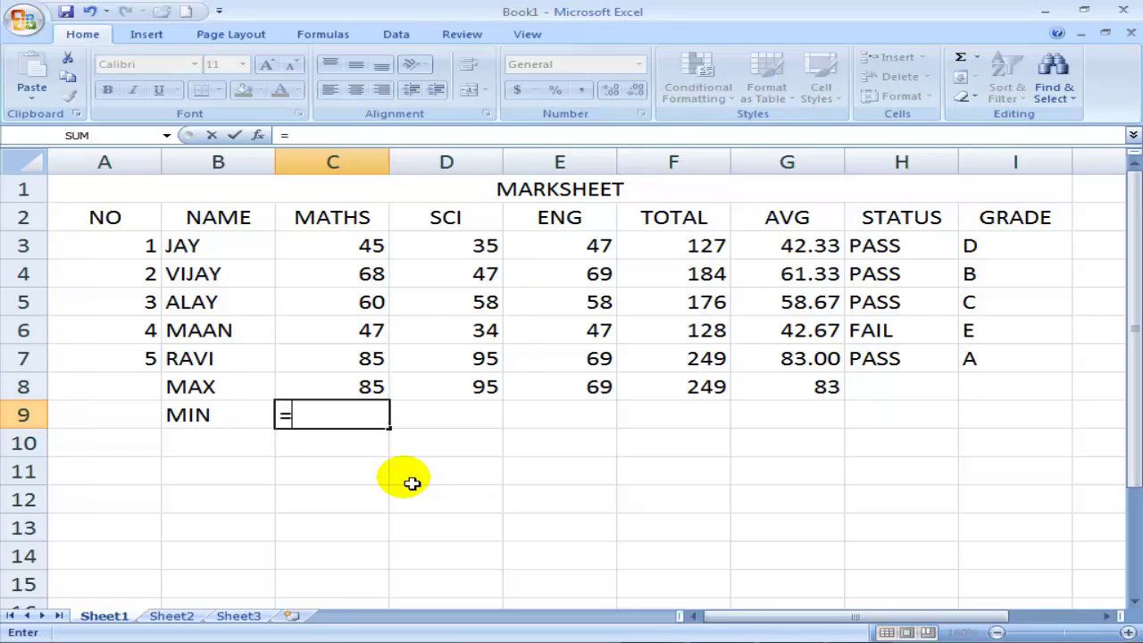
type("MIN(")
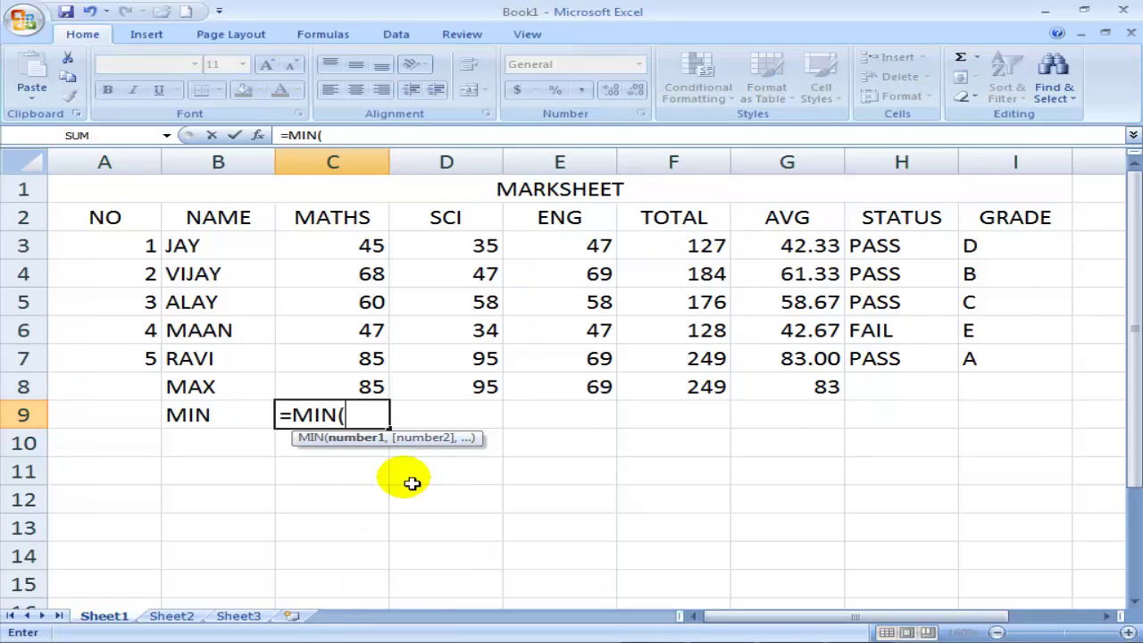
left_click_drag(339, 247, 370, 360)
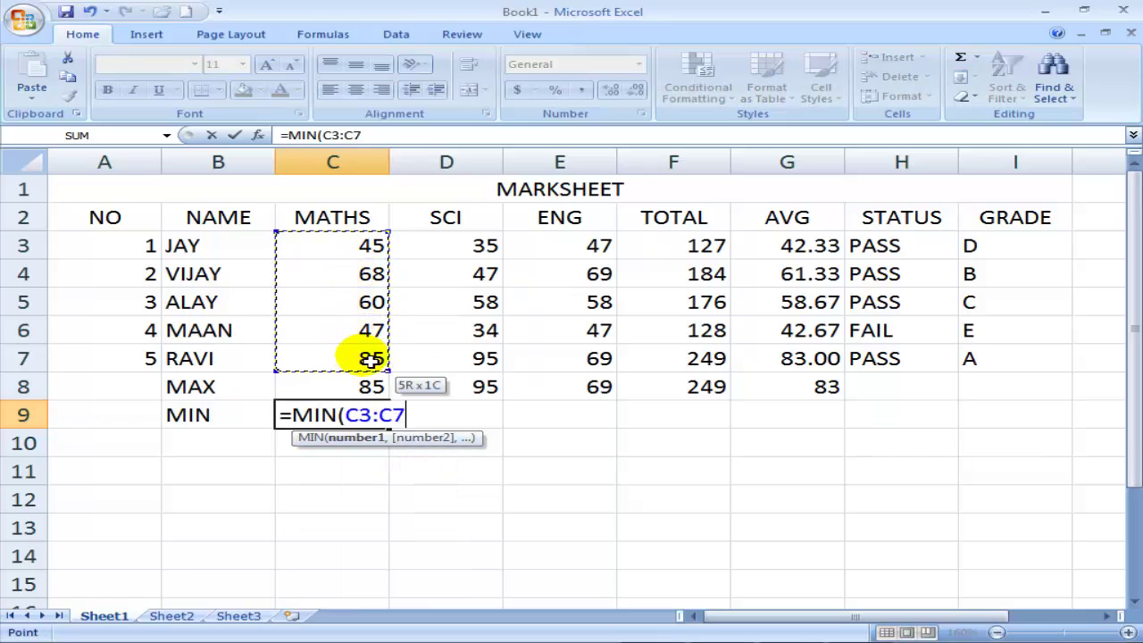
type(")")
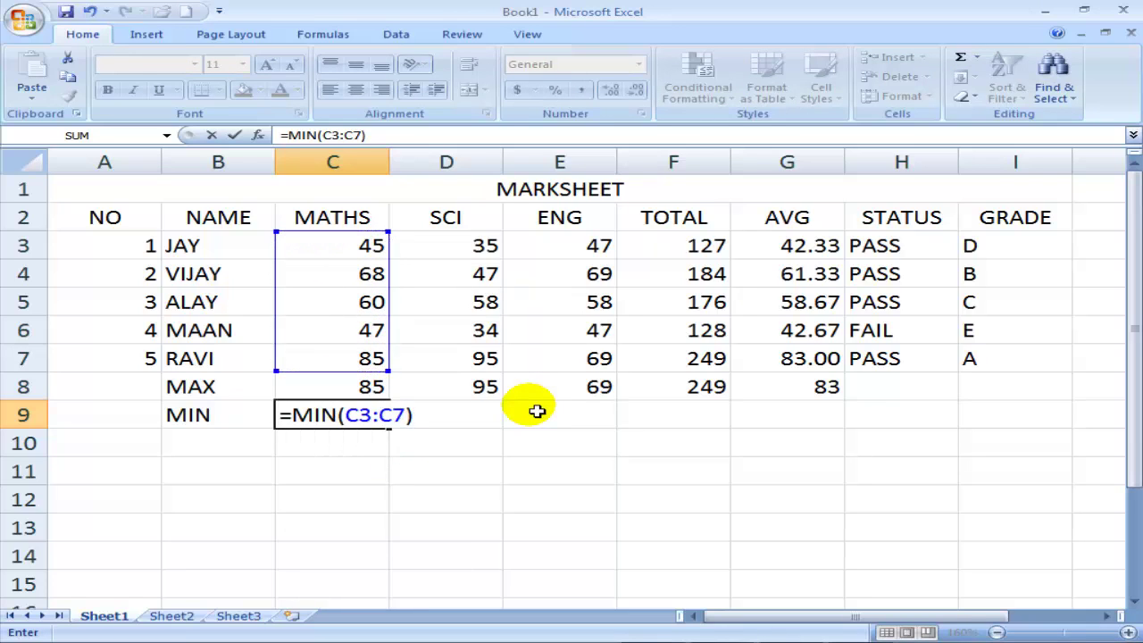
key("Return")
key("Up")
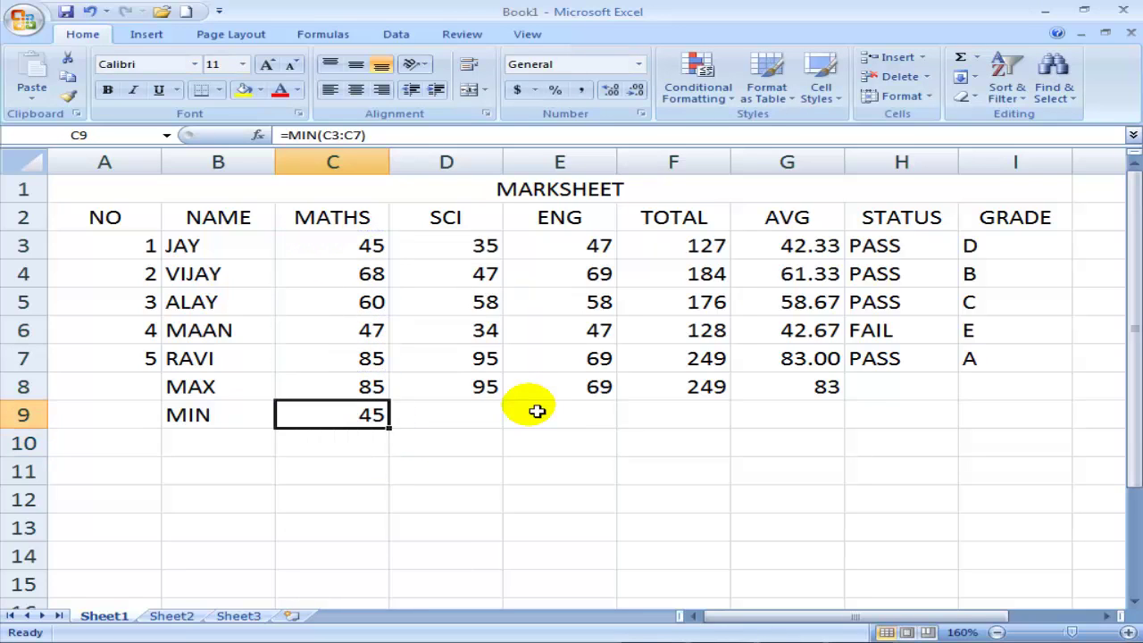
Step: Compare the C9 minimum with the mark in C3, and fill the MIN formula across to G9
left_click(371, 250)
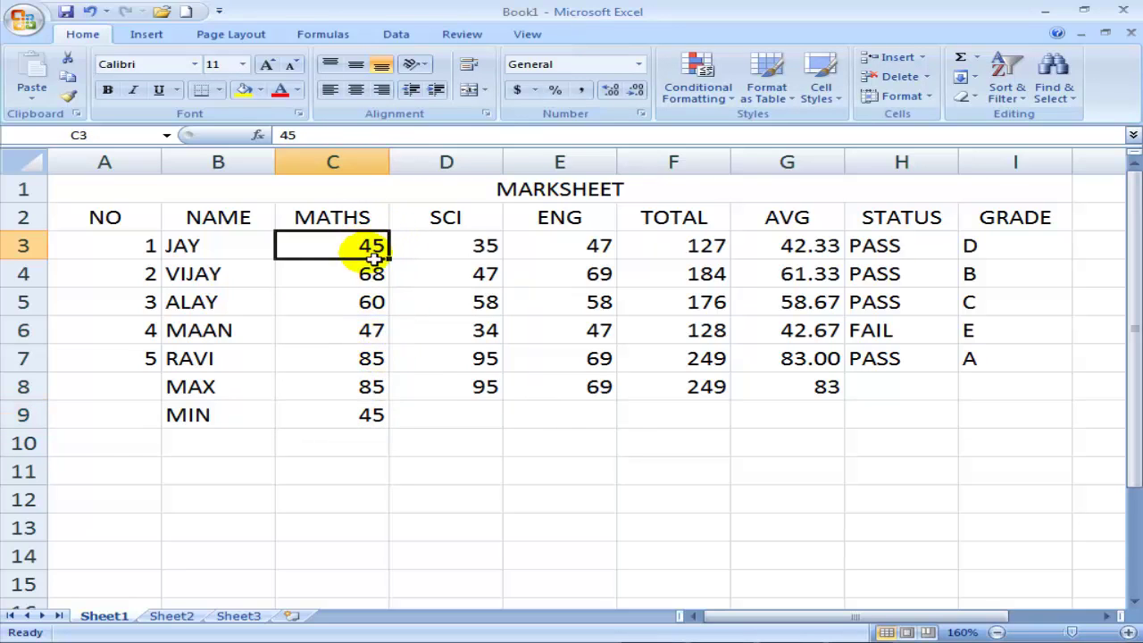
left_click(379, 425)
left_click_drag(400, 436, 816, 444)
Step: Format the maximum and minimum averages in G8:G9 to one decimal place
left_click_drag(800, 390, 795, 412)
left_click(609, 94)
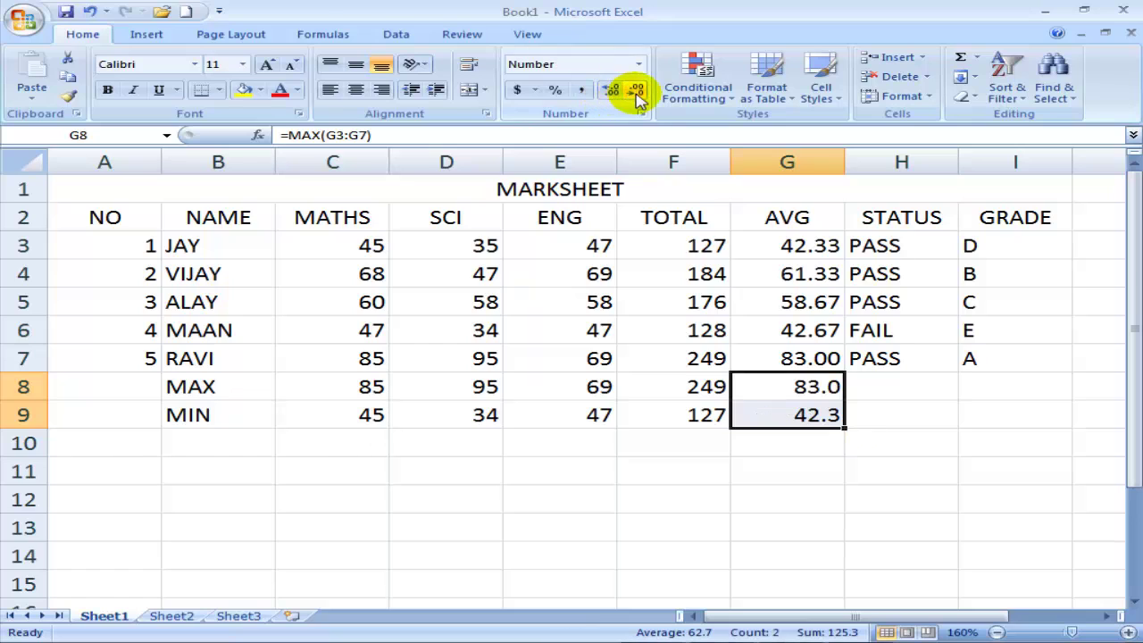
Step: Format the averages in G8:G9 to two decimal places and center the contents of the marksheet range A1:I9
left_click(610, 92)
left_click(722, 475)
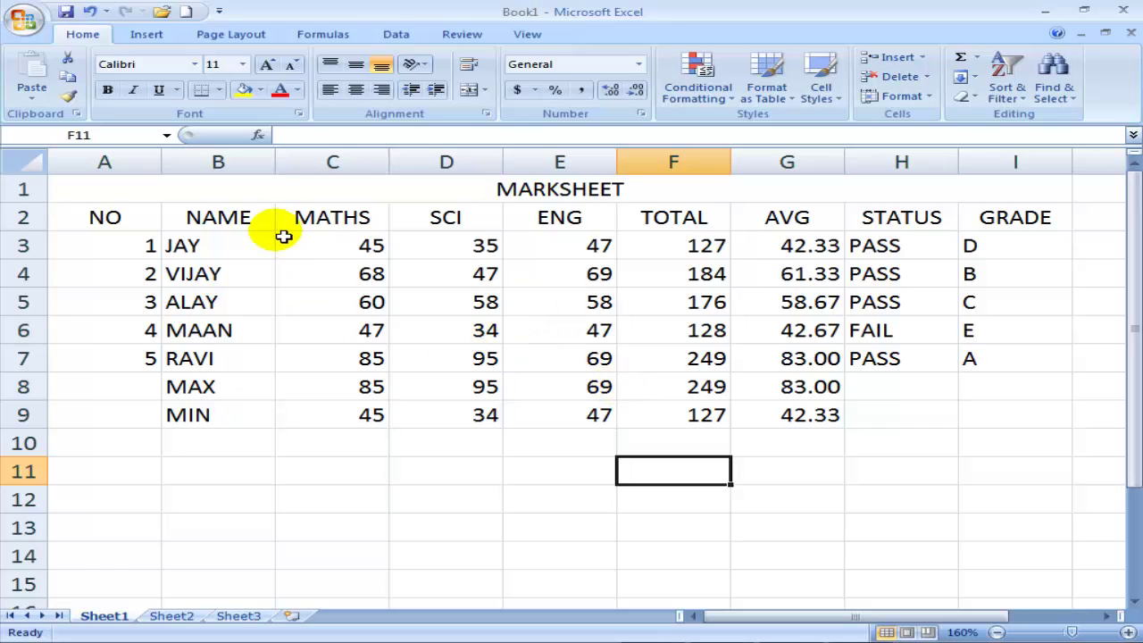
left_click_drag(269, 192, 330, 413)
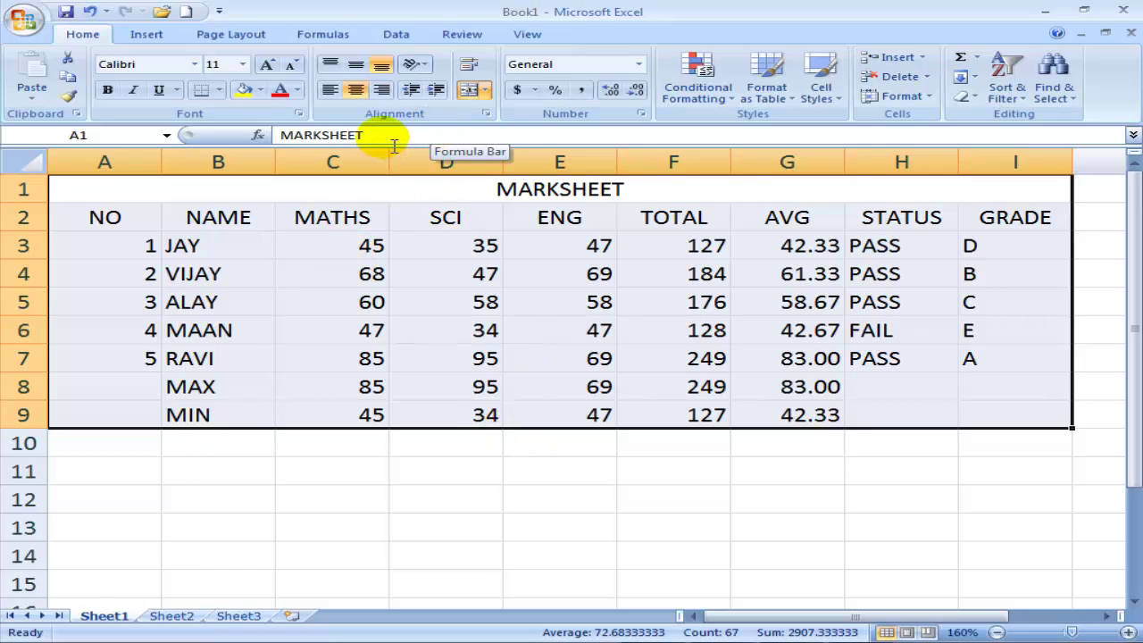
left_click(356, 93)
left_click(357, 93)
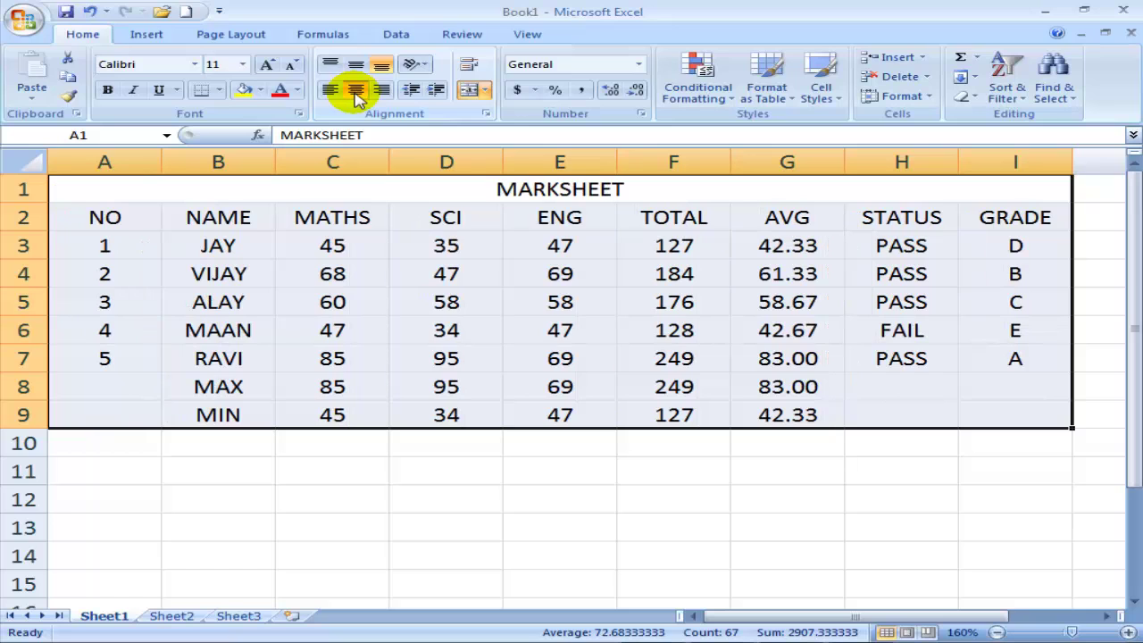
Step: Narrow column A so that it fits the short NO entries
left_click(364, 193)
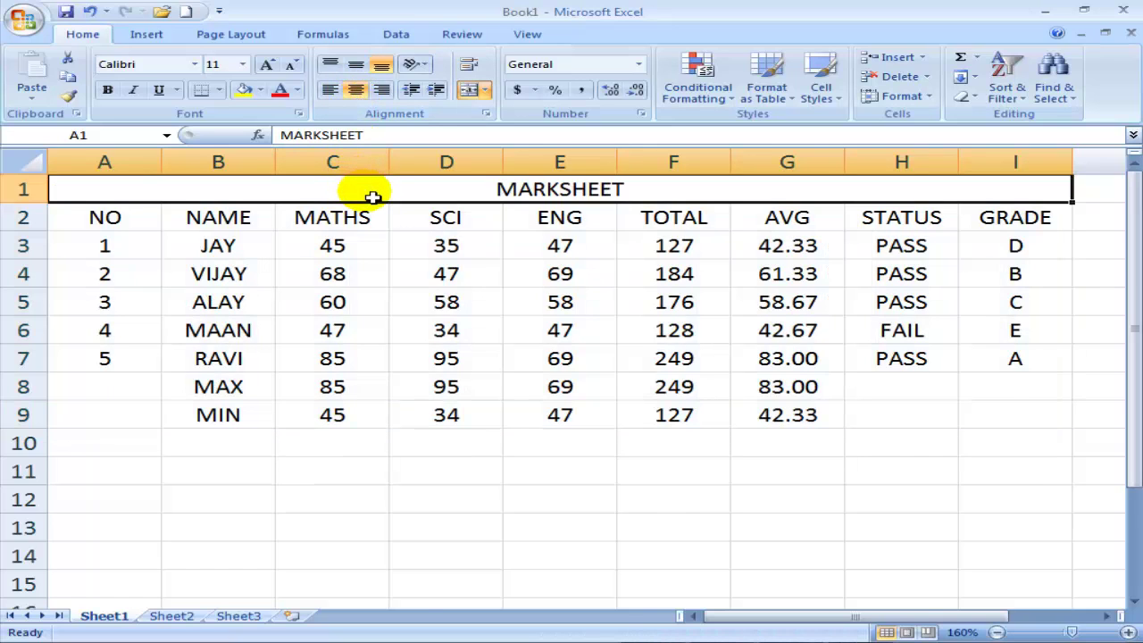
scroll(372, 196, "up", 1, "ctrl")
scroll(373, 199, "down", 1, "ctrl")
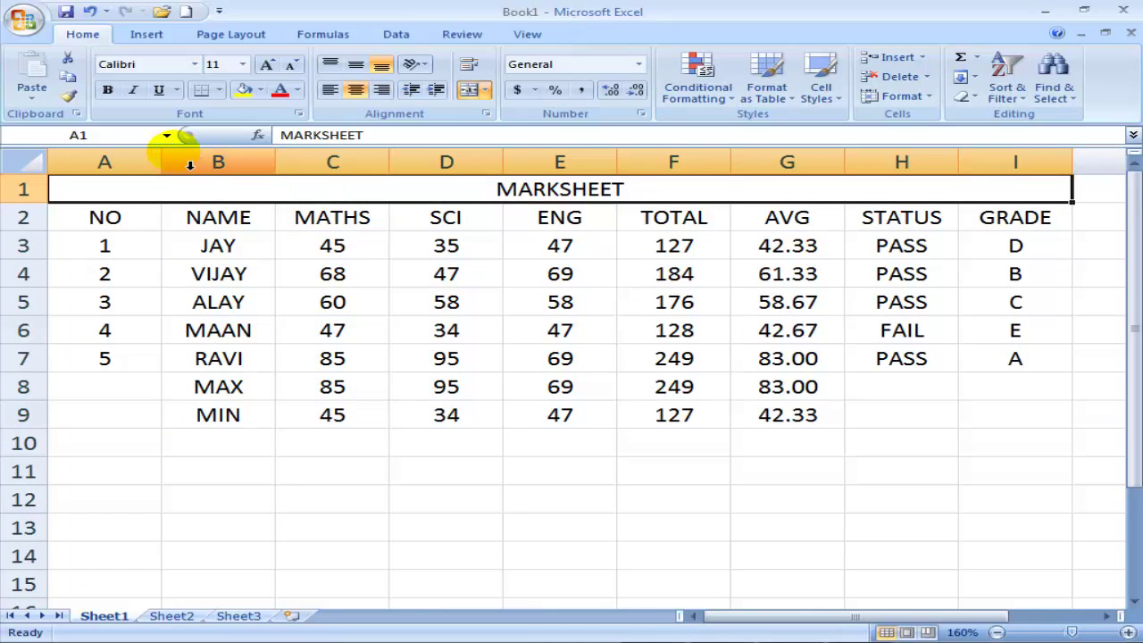
left_click_drag(163, 159, 122, 160)
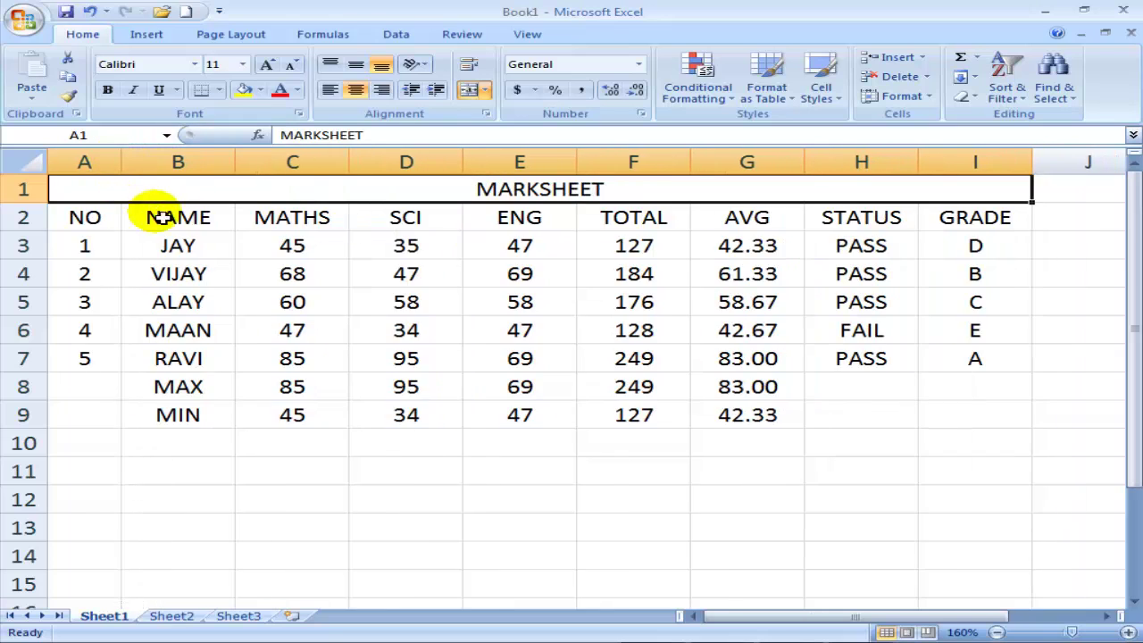
scroll(204, 222, "up", 1, "ctrl")
left_click(308, 259)
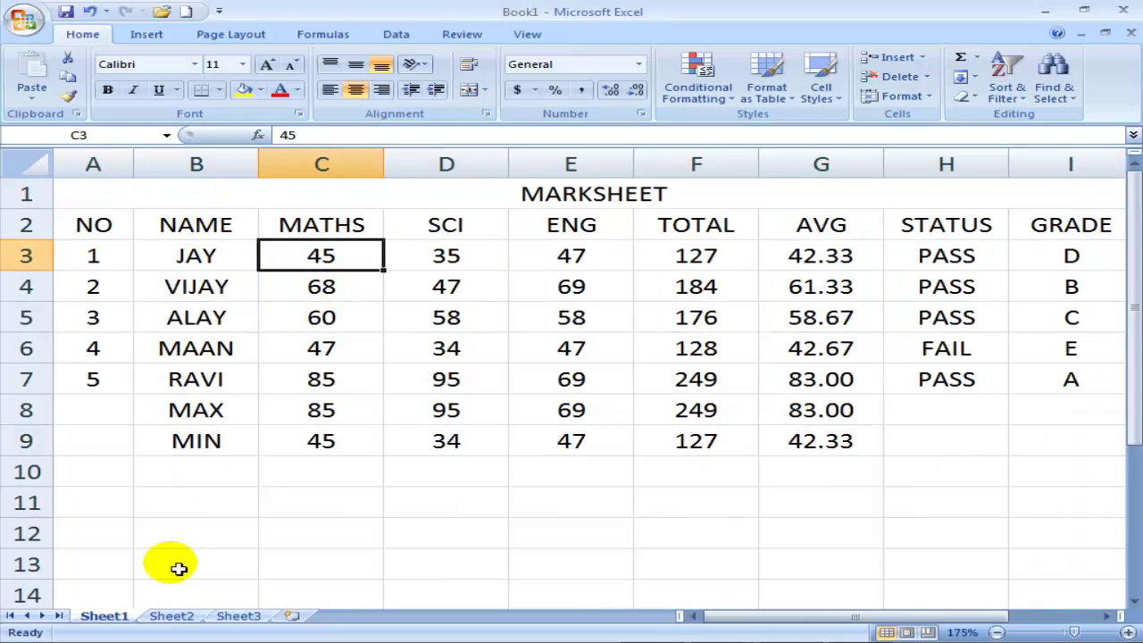
Step: Enlarge the MARKSHEET title in the merged cell A1 to font size 24
left_click(122, 200)
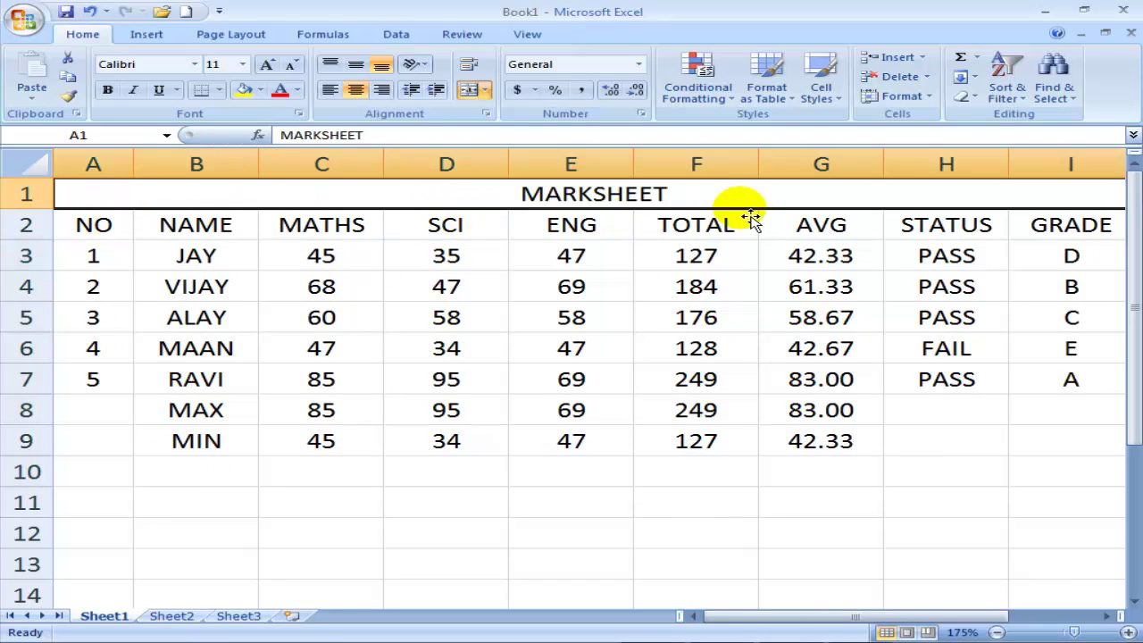
left_click(242, 65)
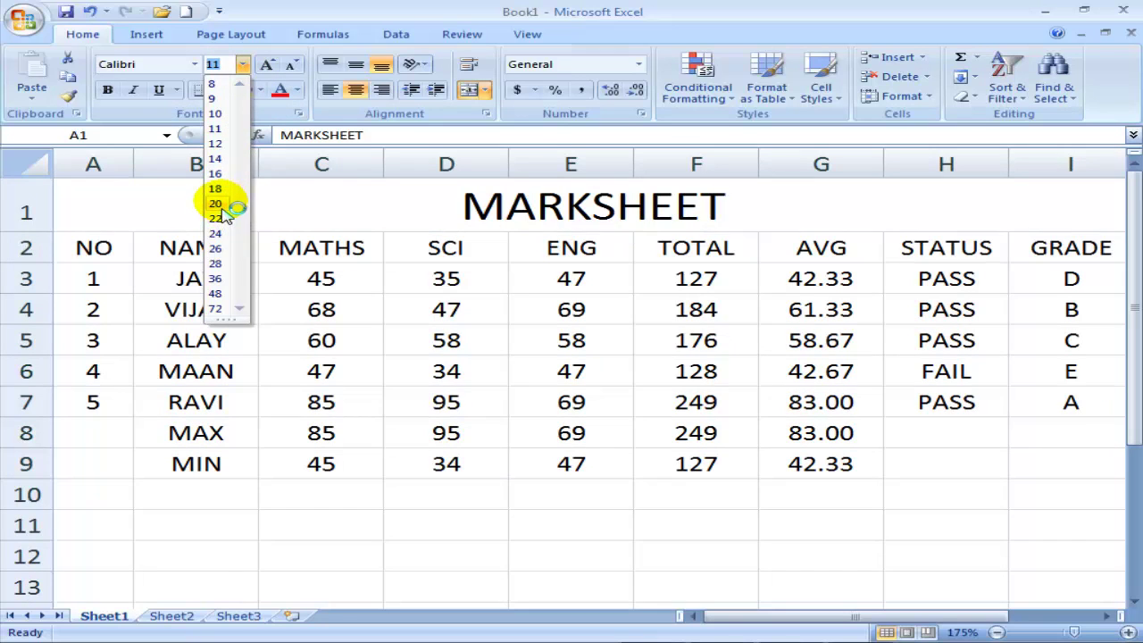
left_click(215, 204)
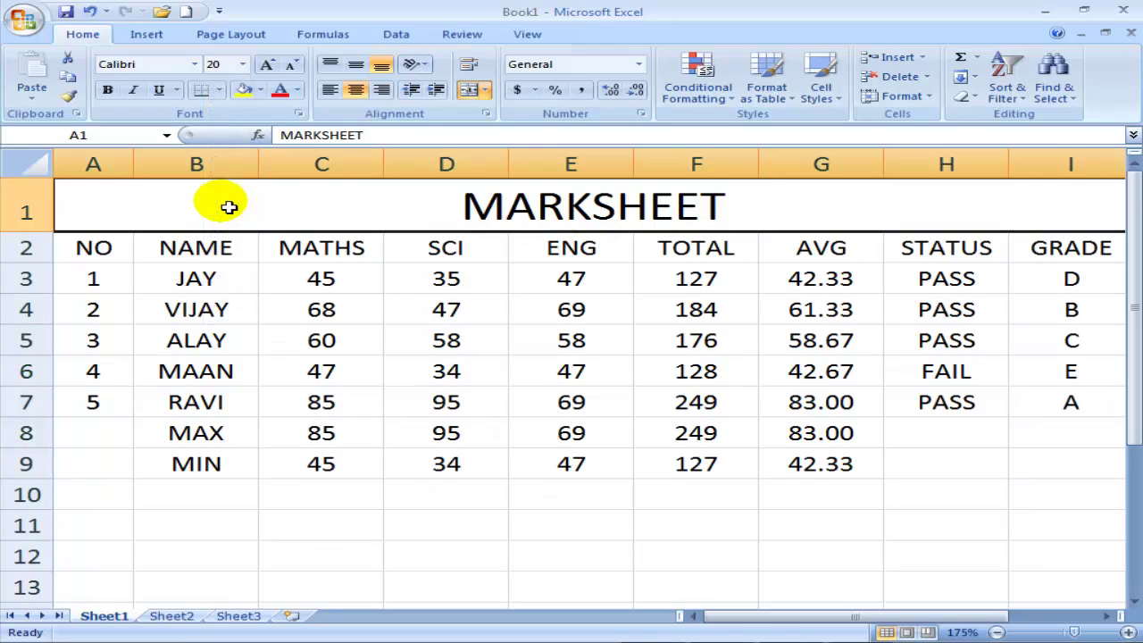
left_click(266, 67)
left_click(267, 67)
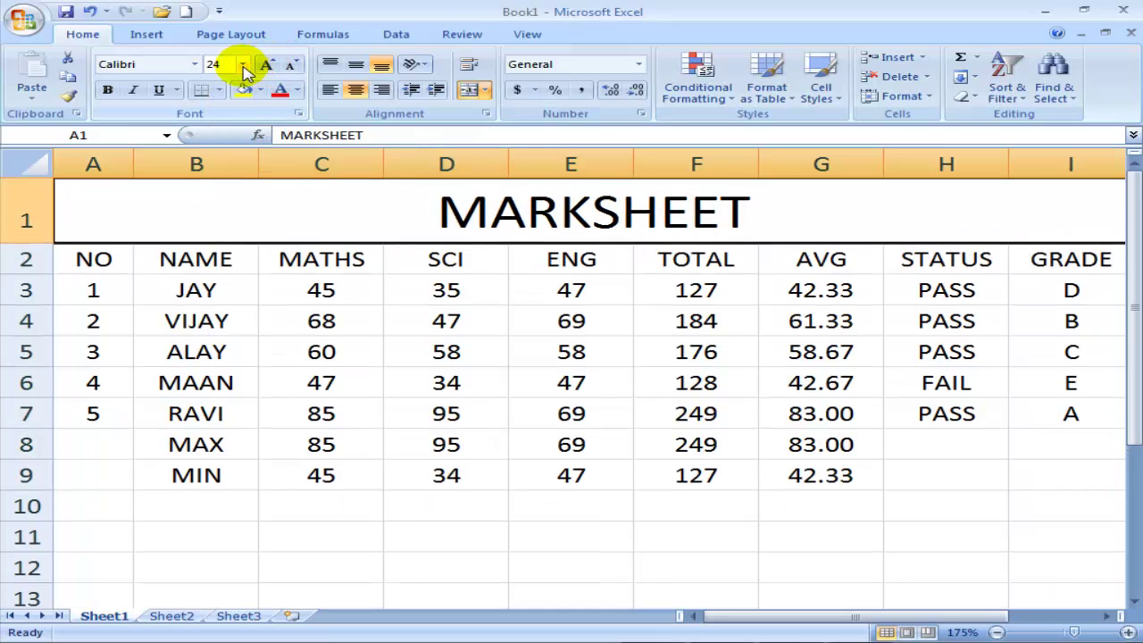
Step: Fill the MARKSHEET title cell with red and set its font color to white
left_click(260, 90)
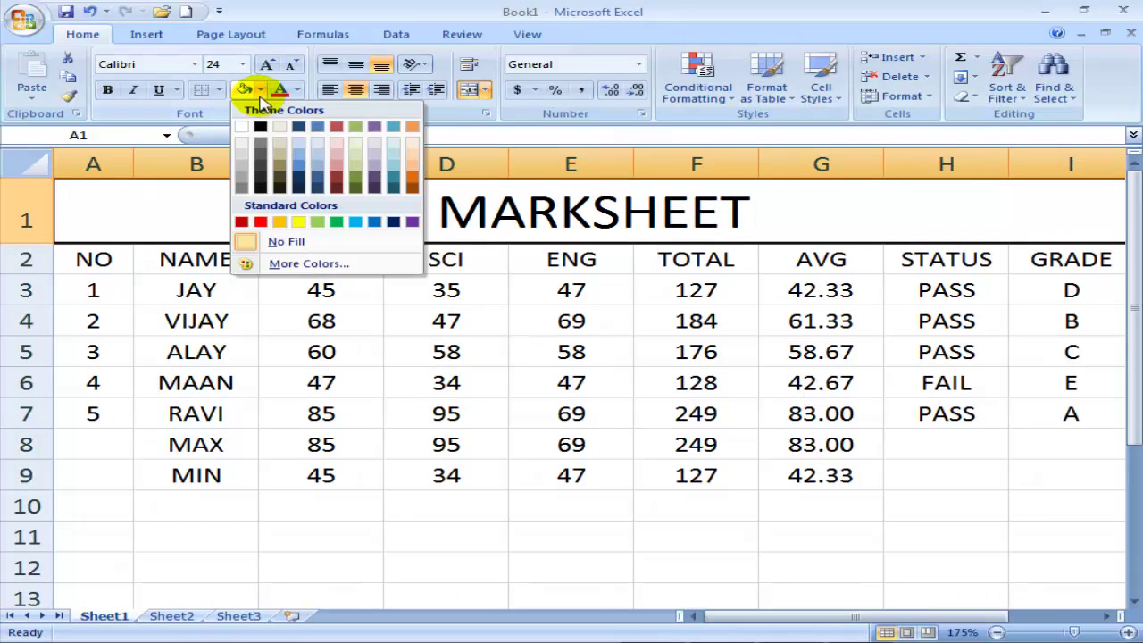
left_click(260, 222)
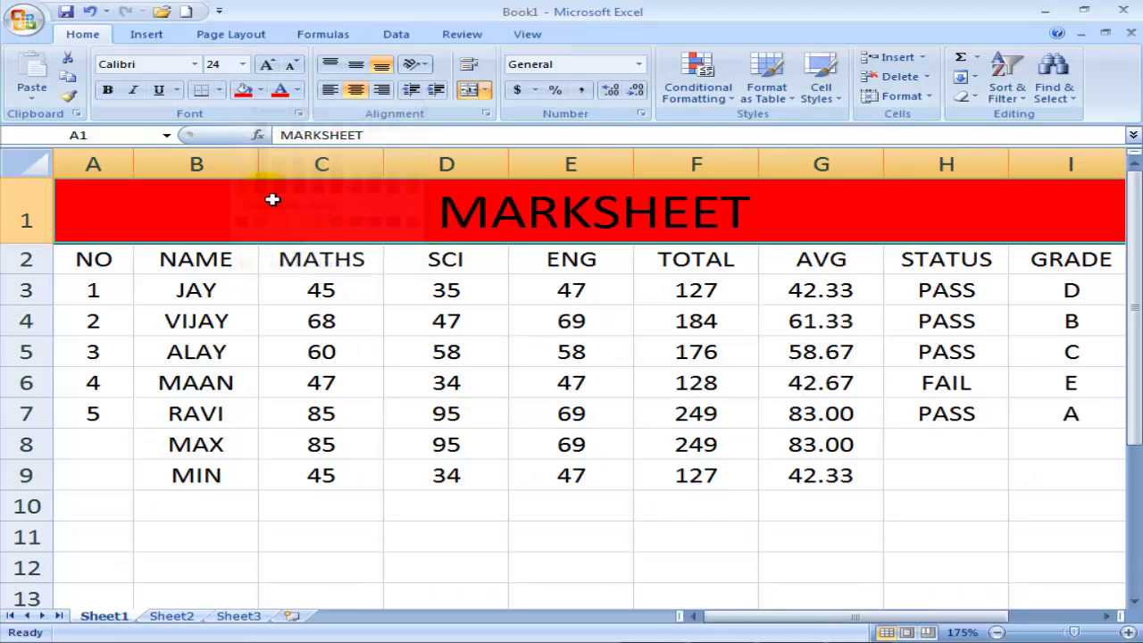
left_click(297, 92)
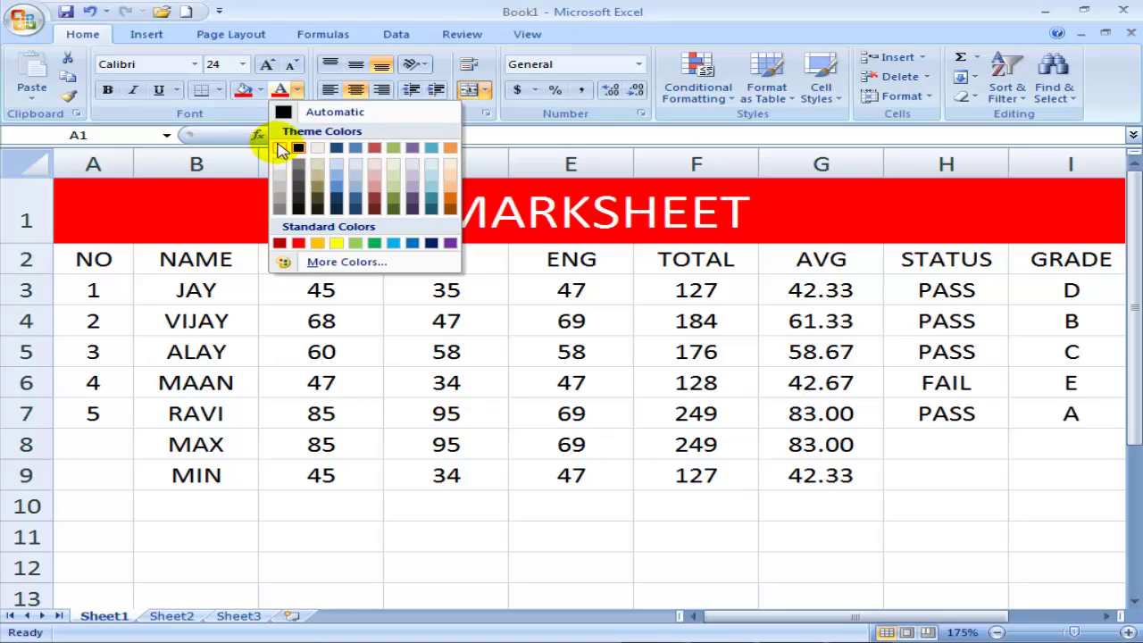
left_click(279, 148)
left_click(327, 388)
Step: Format the header row A2:I2 with a light green fill and bold blue text
left_click_drag(125, 266, 1023, 260)
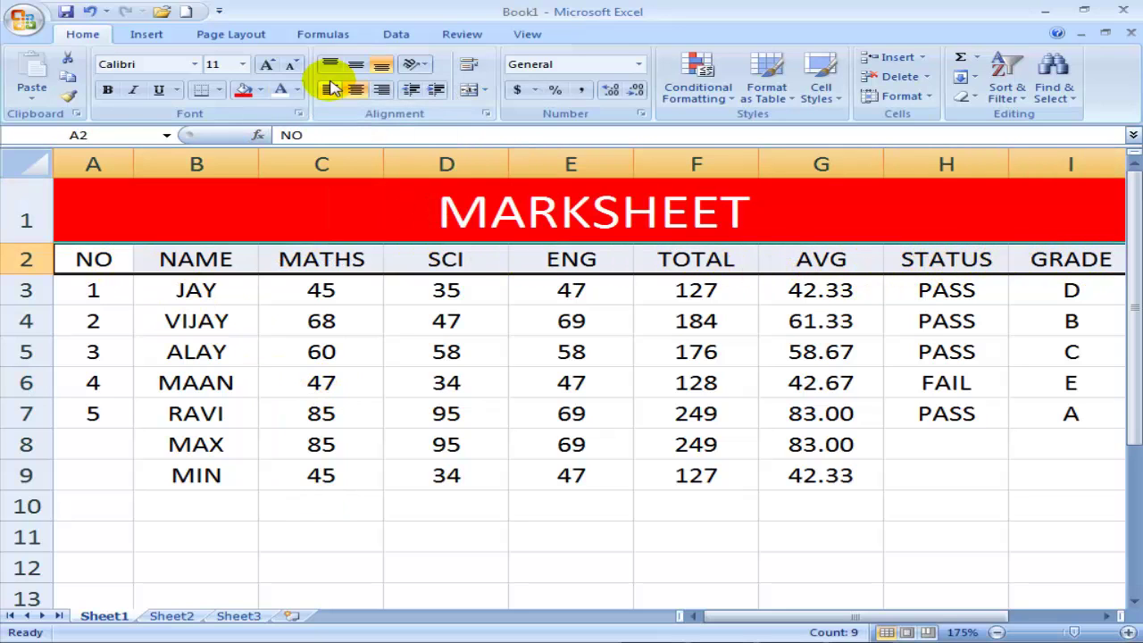
left_click(261, 92)
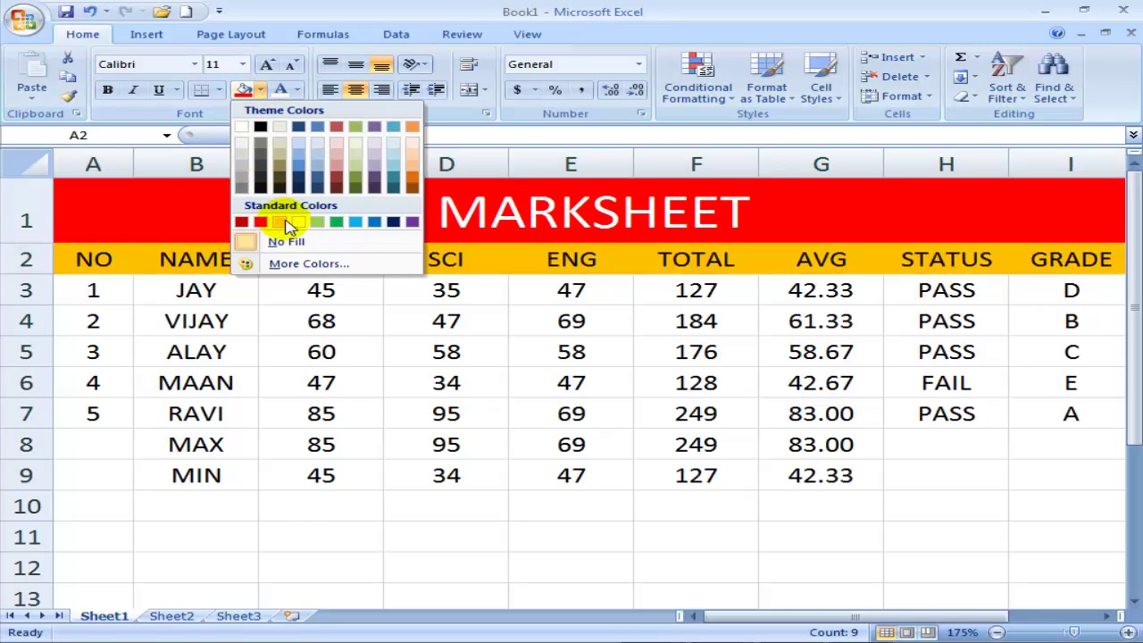
left_click(318, 227)
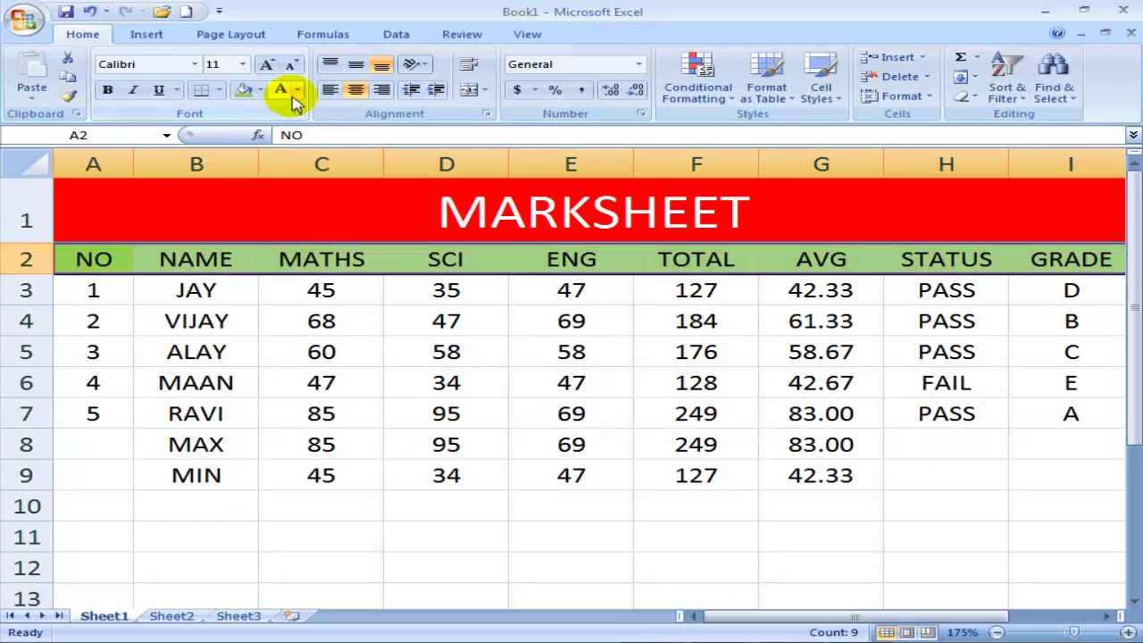
left_click(296, 91)
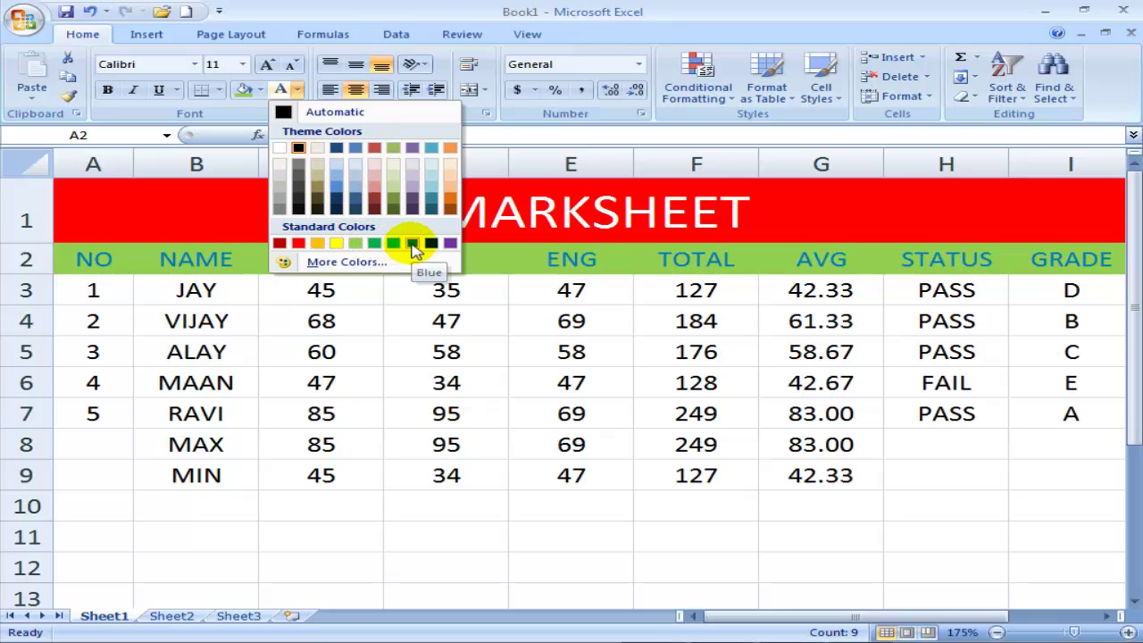
left_click(413, 247)
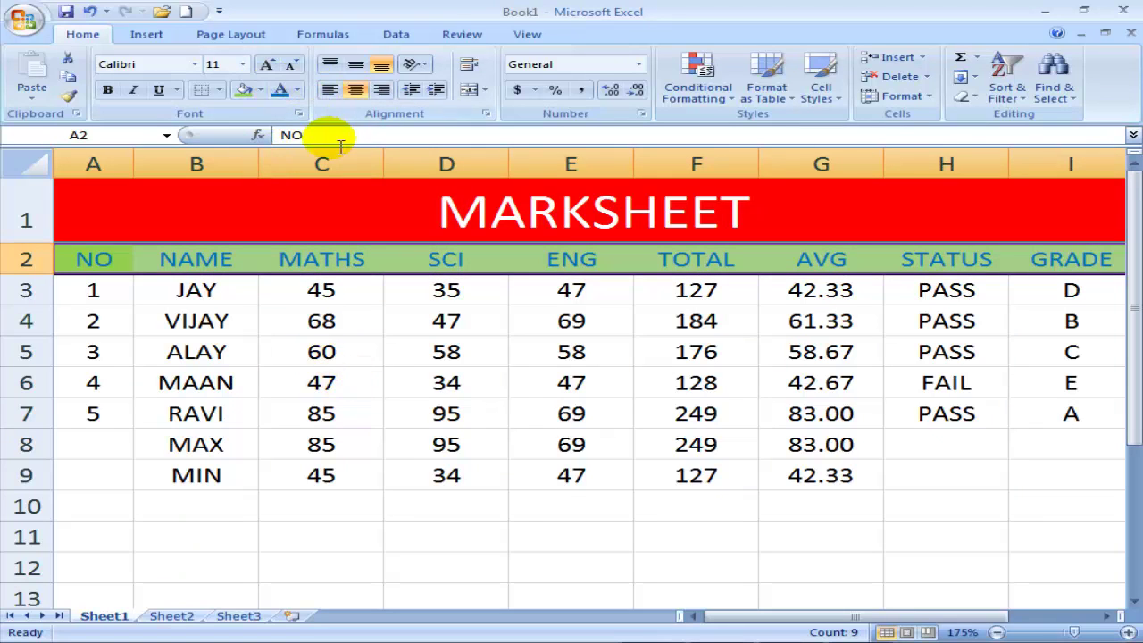
left_click(107, 89)
left_click(382, 409)
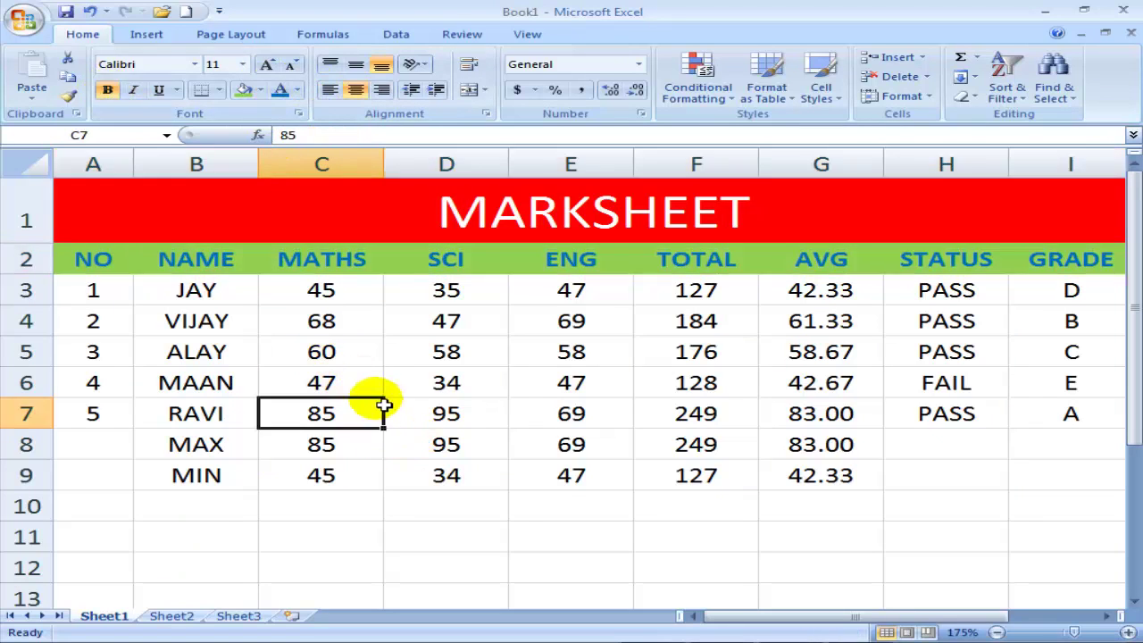
Step: Format the student rows A3:I7 with a medium blue fill and bold text in Olive Green, Accent 3, Lighter 40%
left_click_drag(93, 291, 1041, 408)
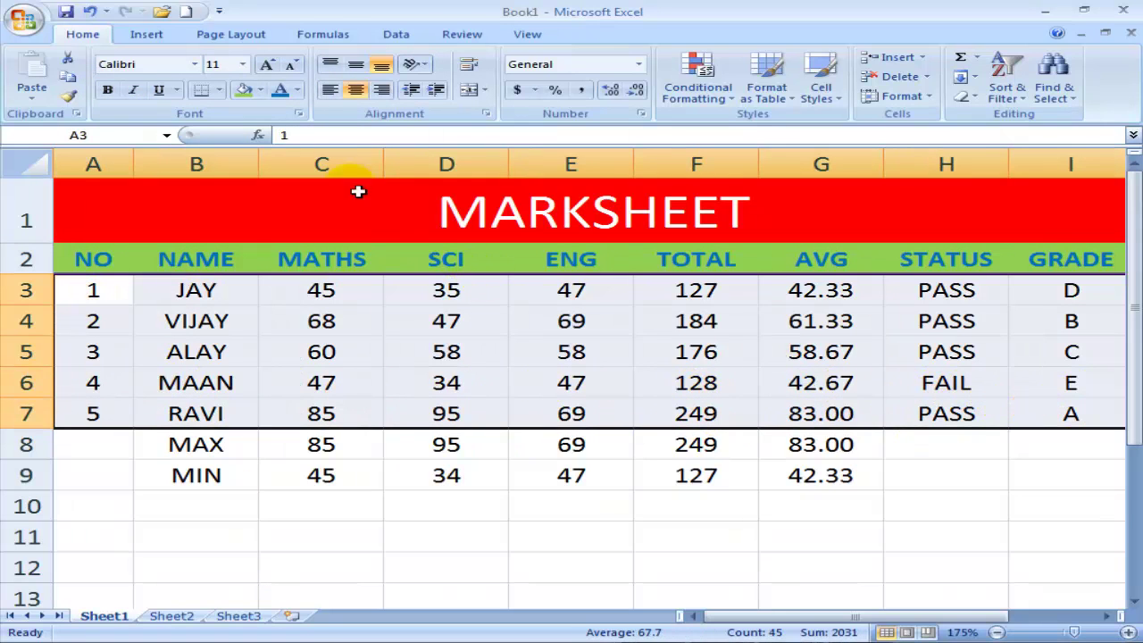
left_click(259, 91)
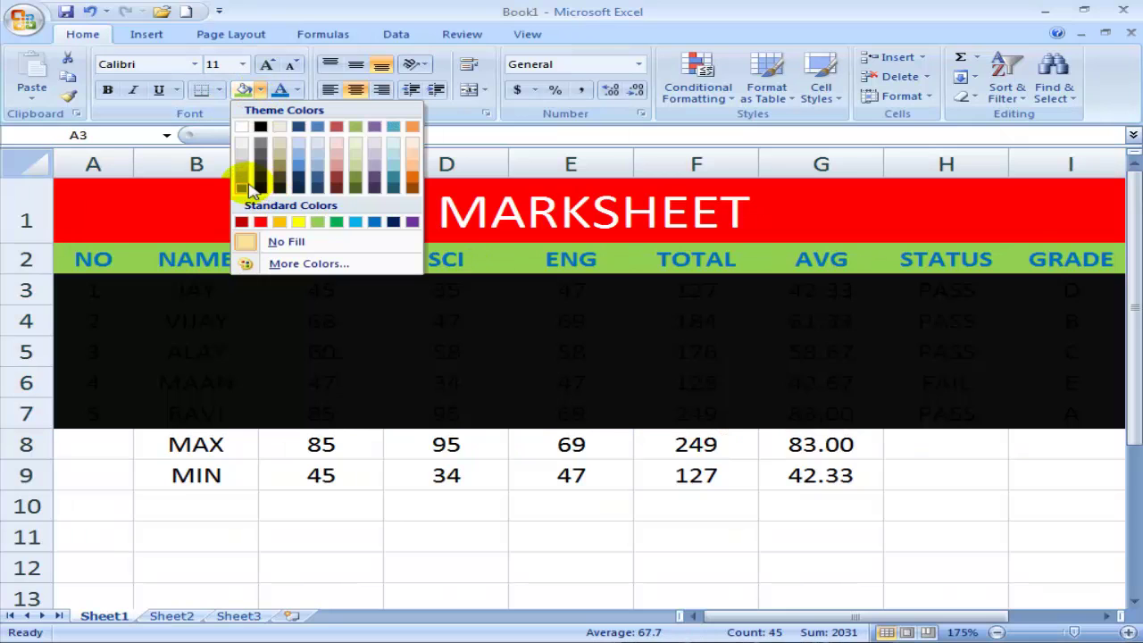
left_click(298, 174)
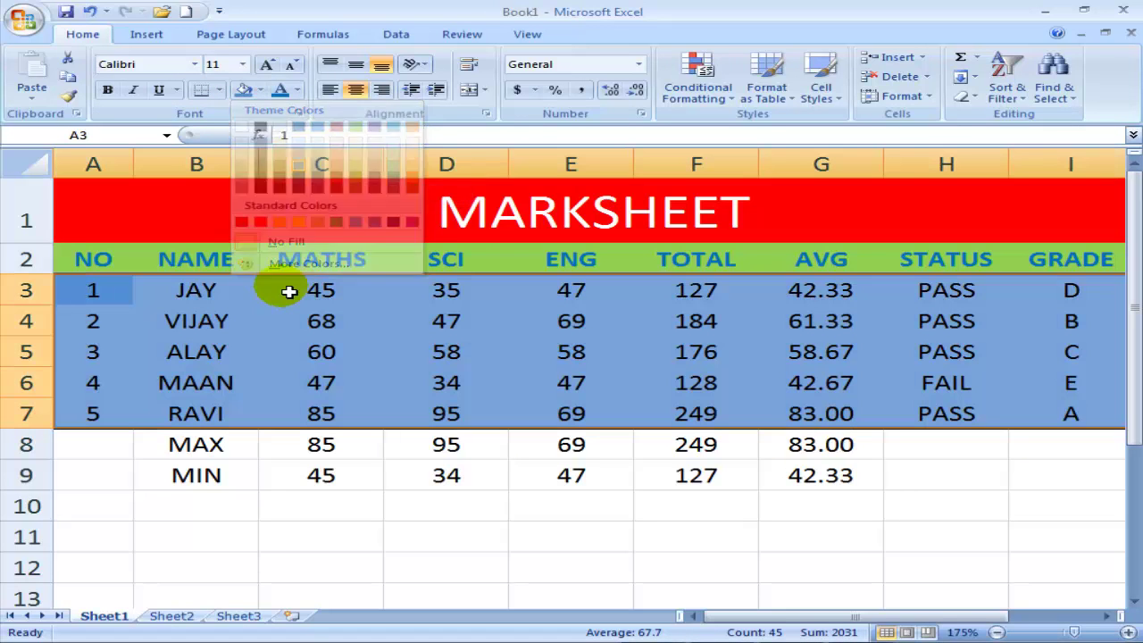
left_click(297, 90)
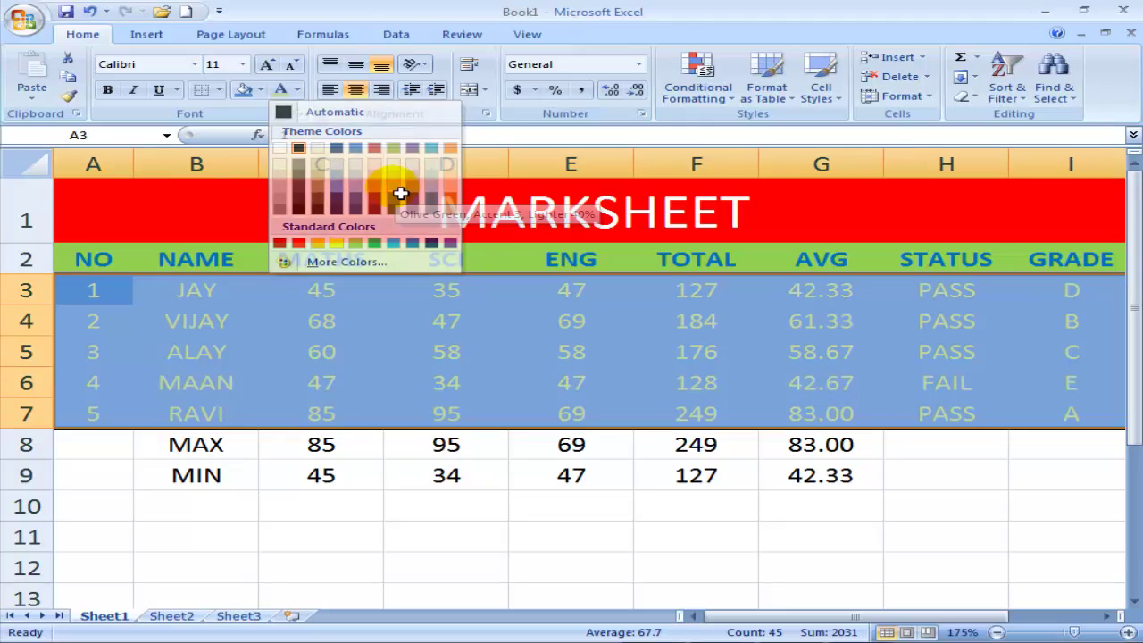
left_click(400, 192)
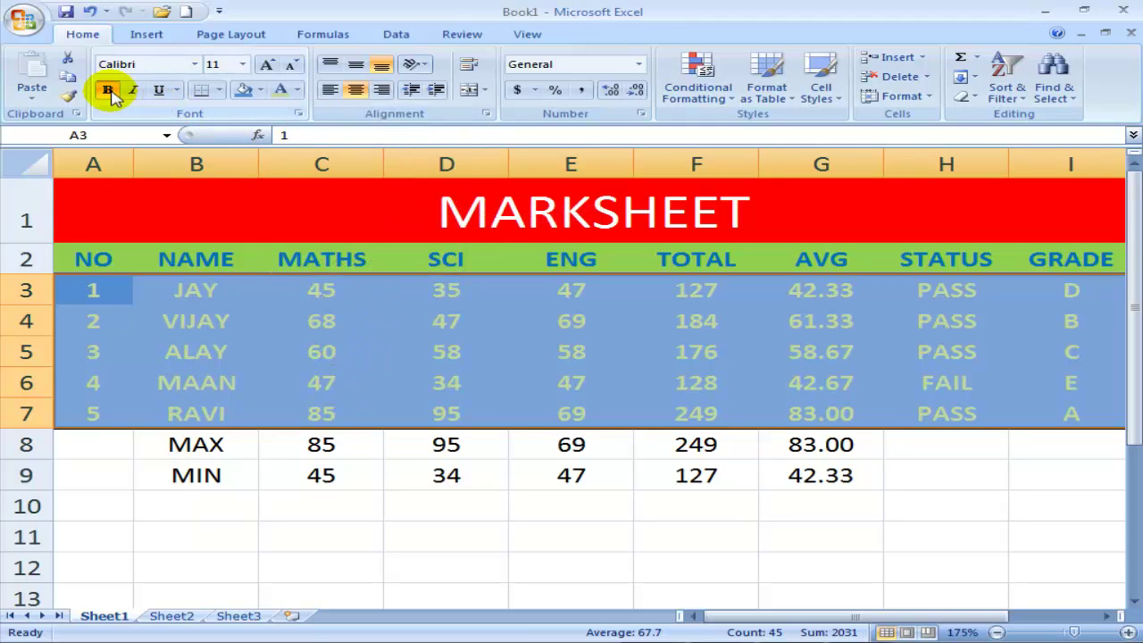
Step: Fill the MAX and MIN rows B8:G9 with yellow and set their font color to red
left_click(197, 455)
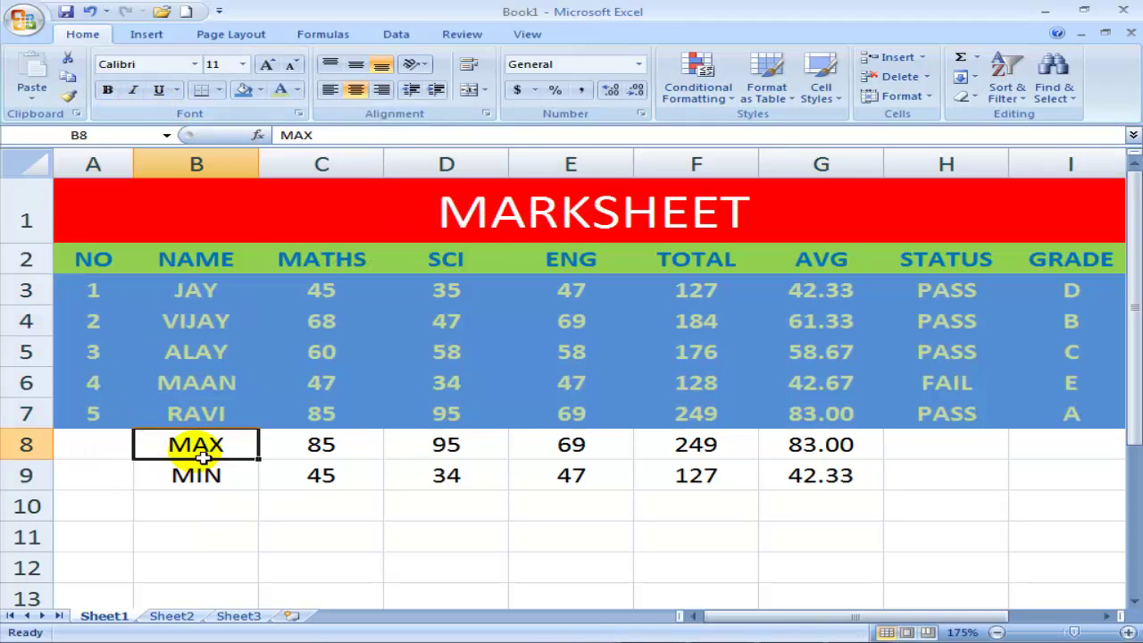
left_click_drag(203, 455, 818, 476)
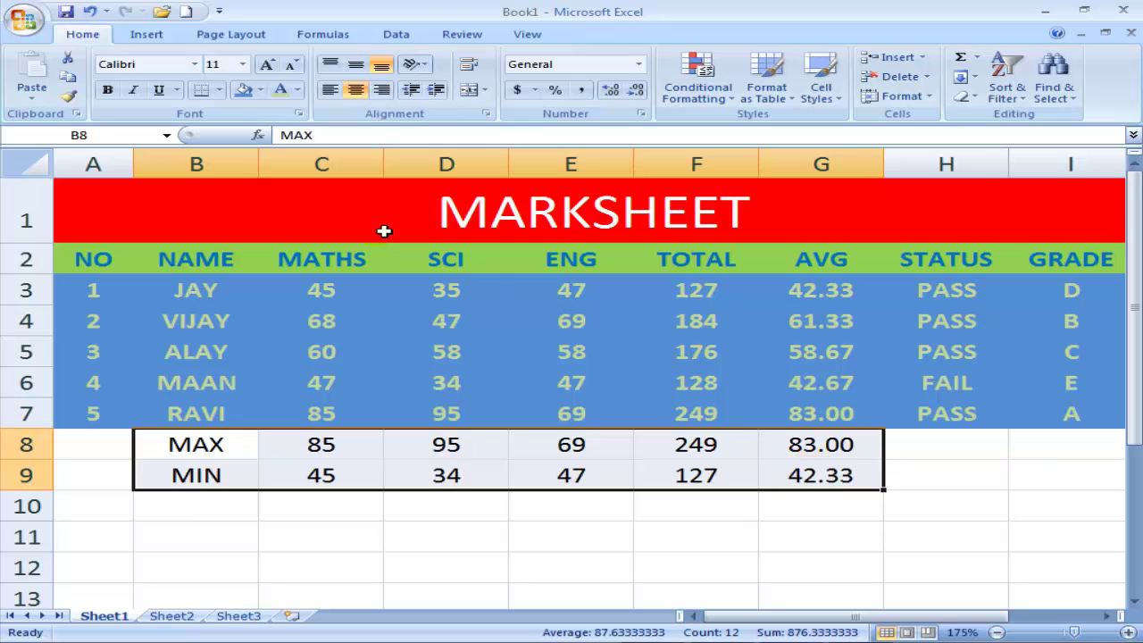
left_click(259, 89)
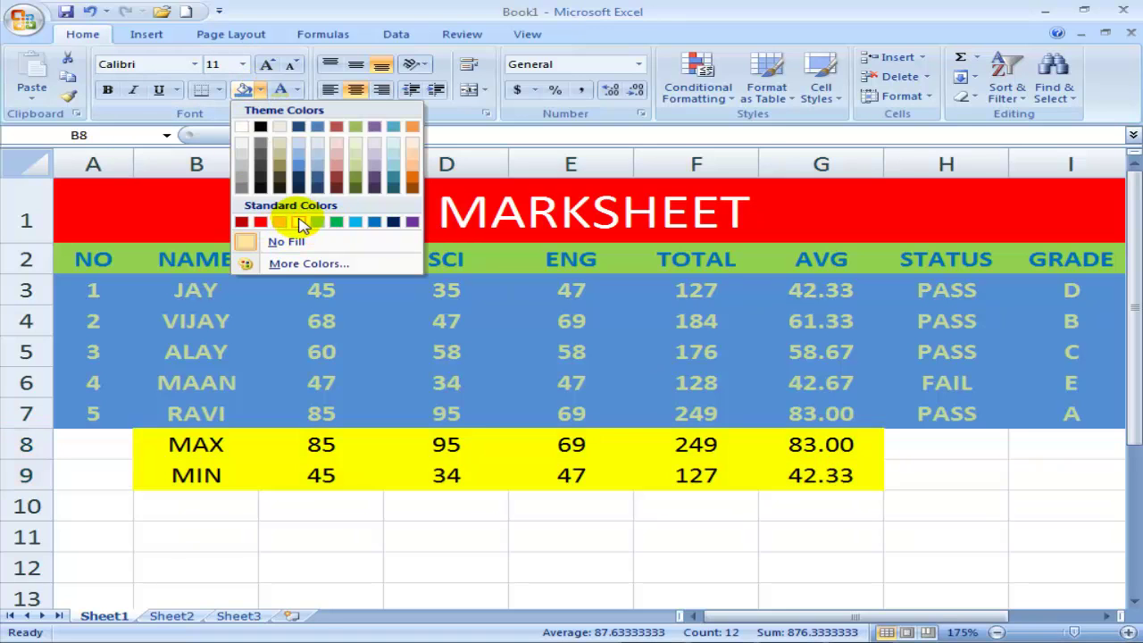
left_click(301, 223)
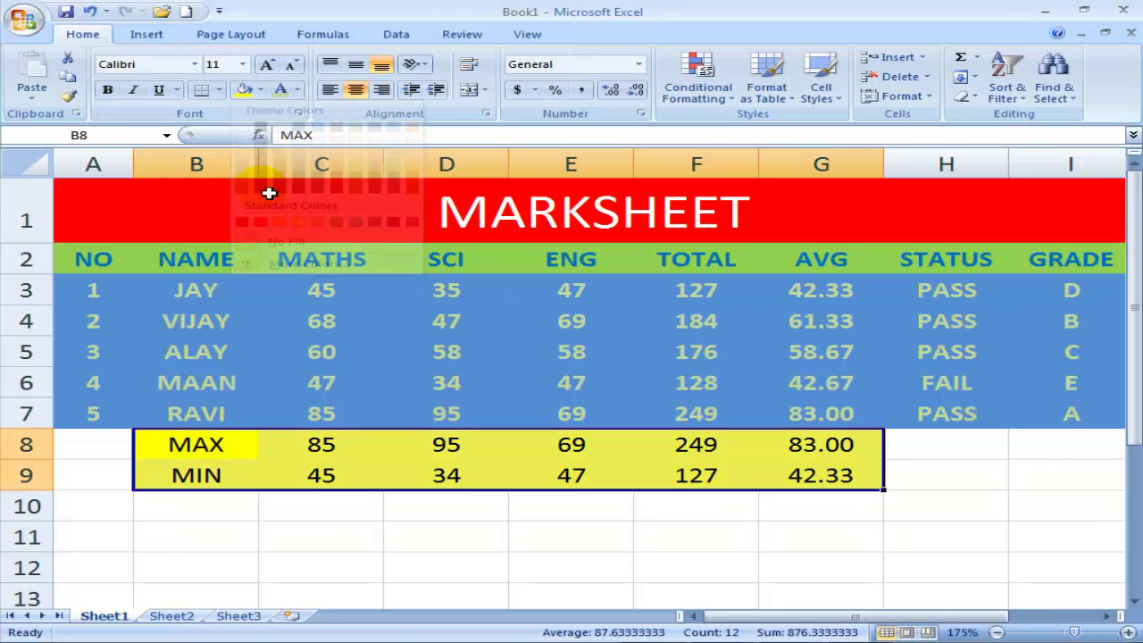
left_click(297, 90)
left_click(299, 247)
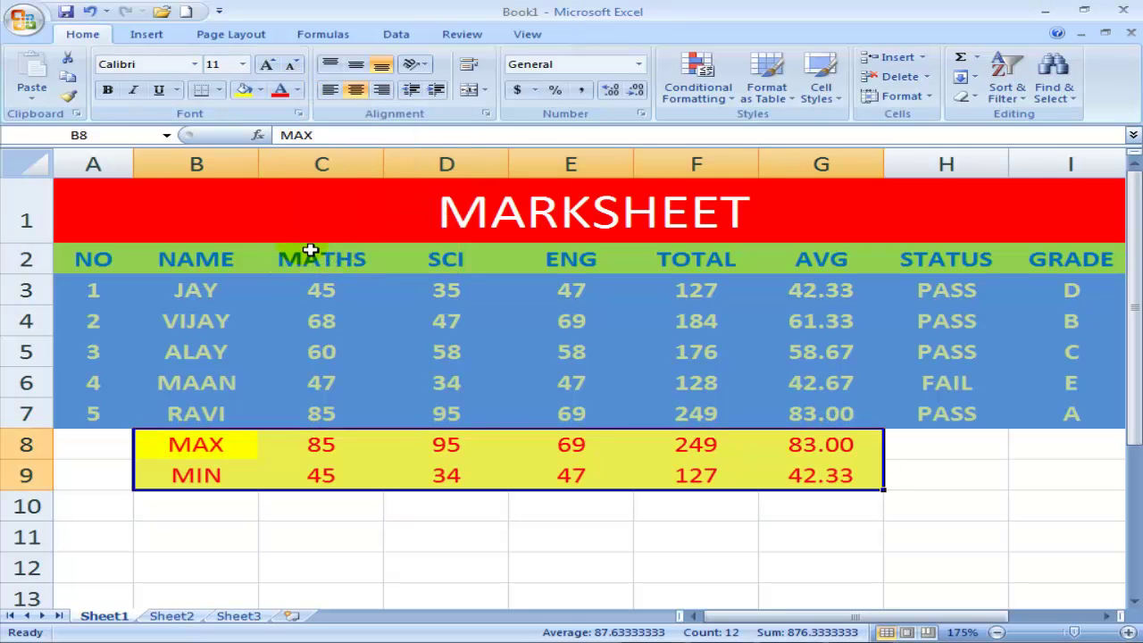
left_click(578, 411)
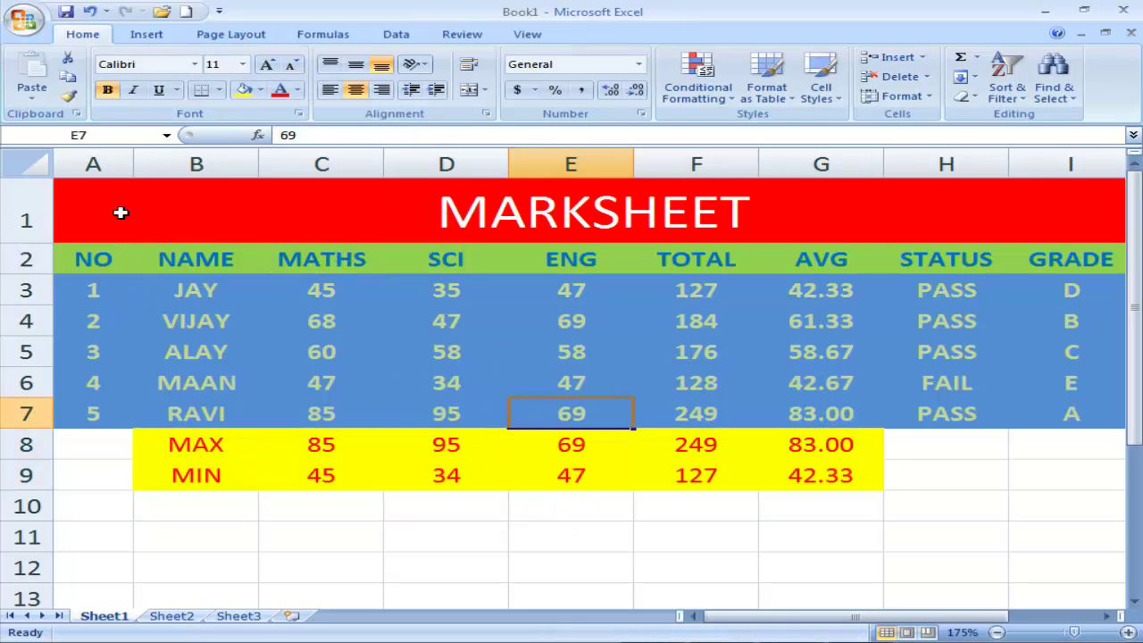
Step: Apply All Borders to the whole marksheet range A1:I9
left_click_drag(120, 213, 198, 468)
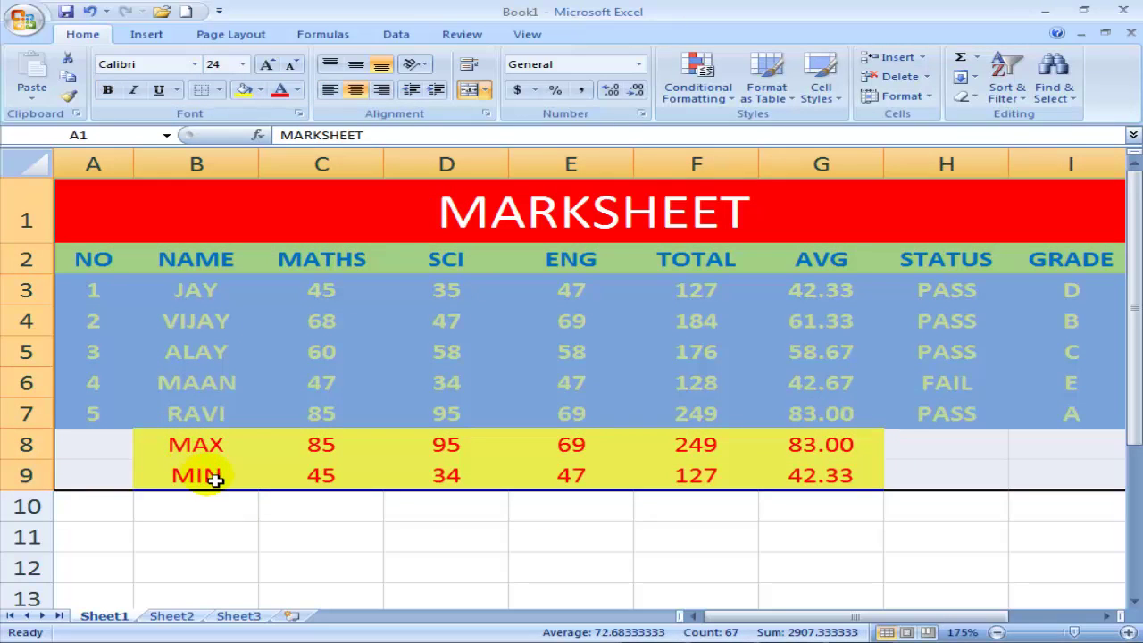
left_click(219, 90)
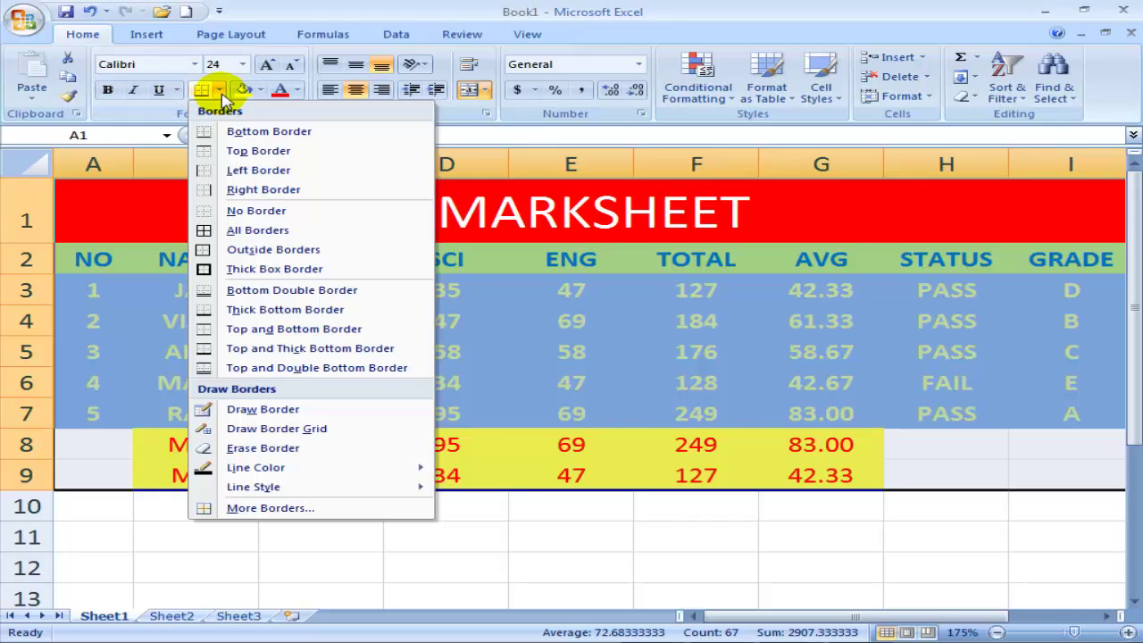
left_click(259, 234)
left_click(361, 363)
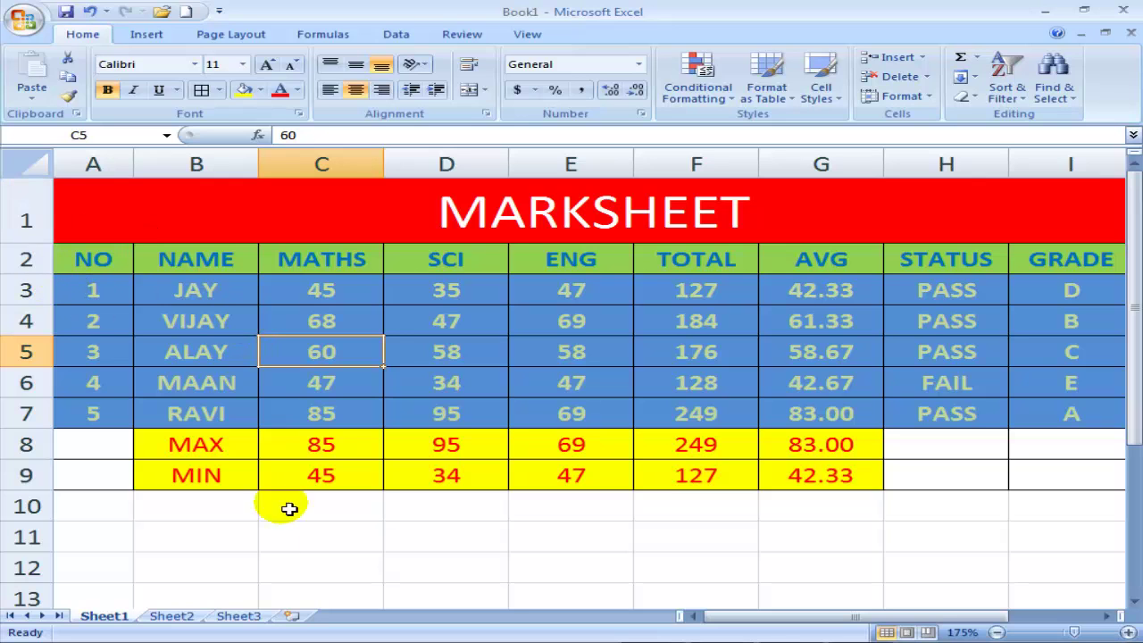
Step: Increase the row height of marksheet rows 2 through 9 so they are clearly taller than the default
left_click_drag(45, 261, 54, 487)
right_click(53, 488)
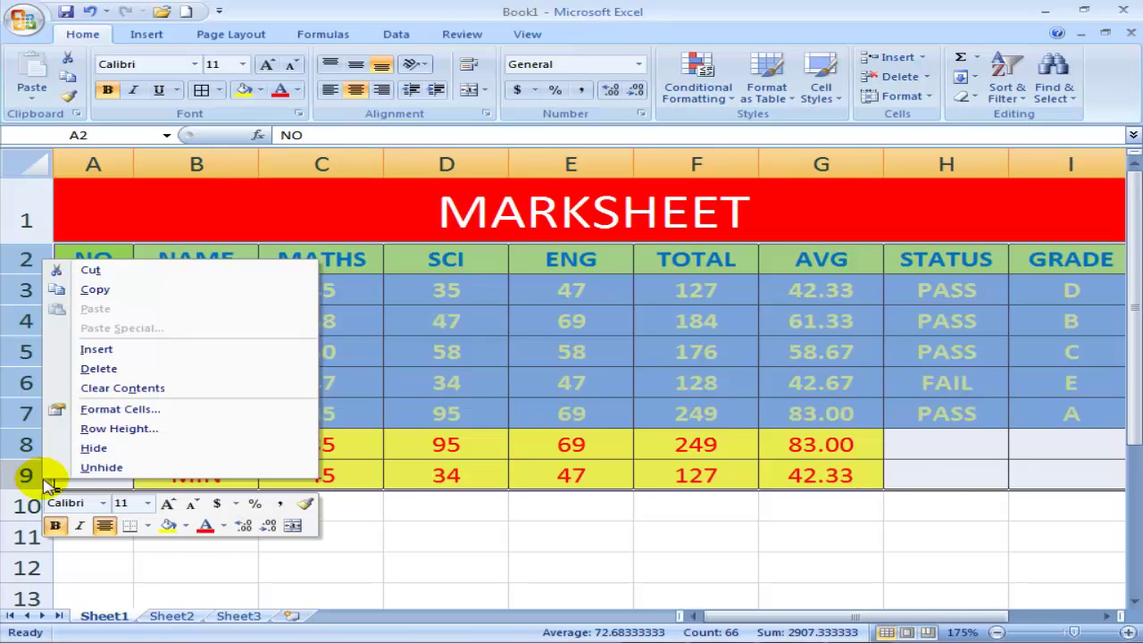
left_click(120, 430)
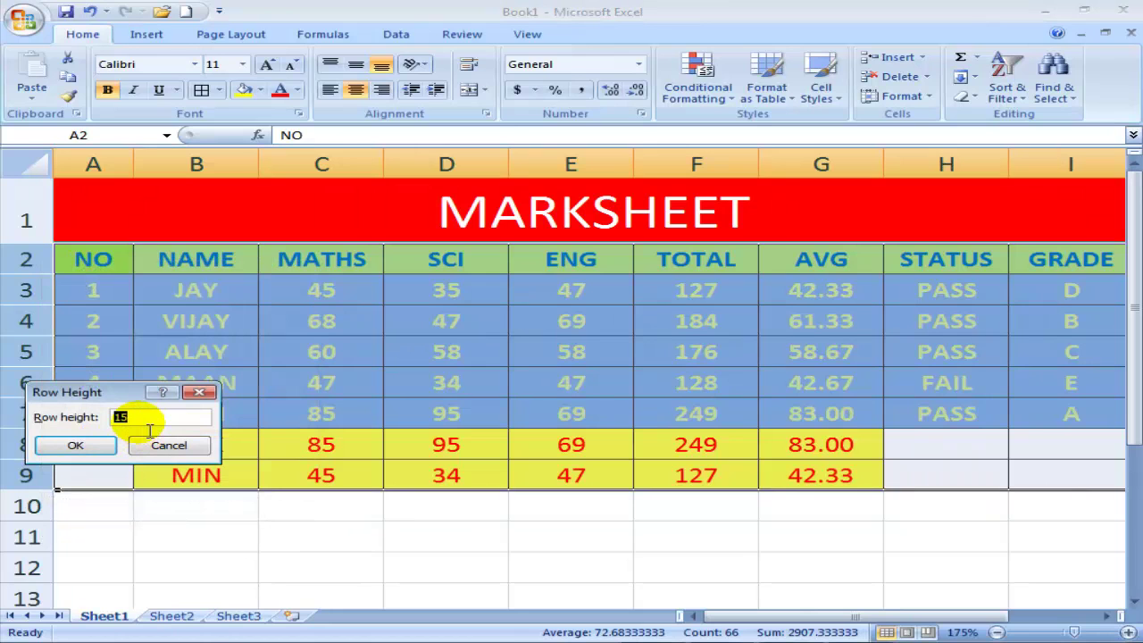
key("Return")
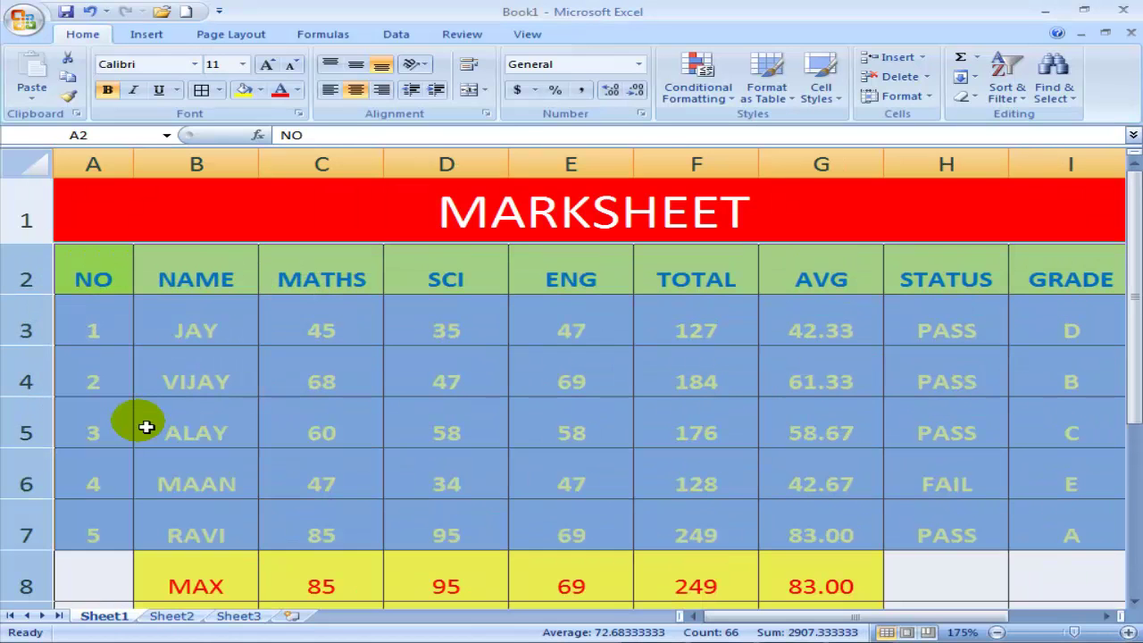
scroll(167, 405, "down", 2, "ctrl")
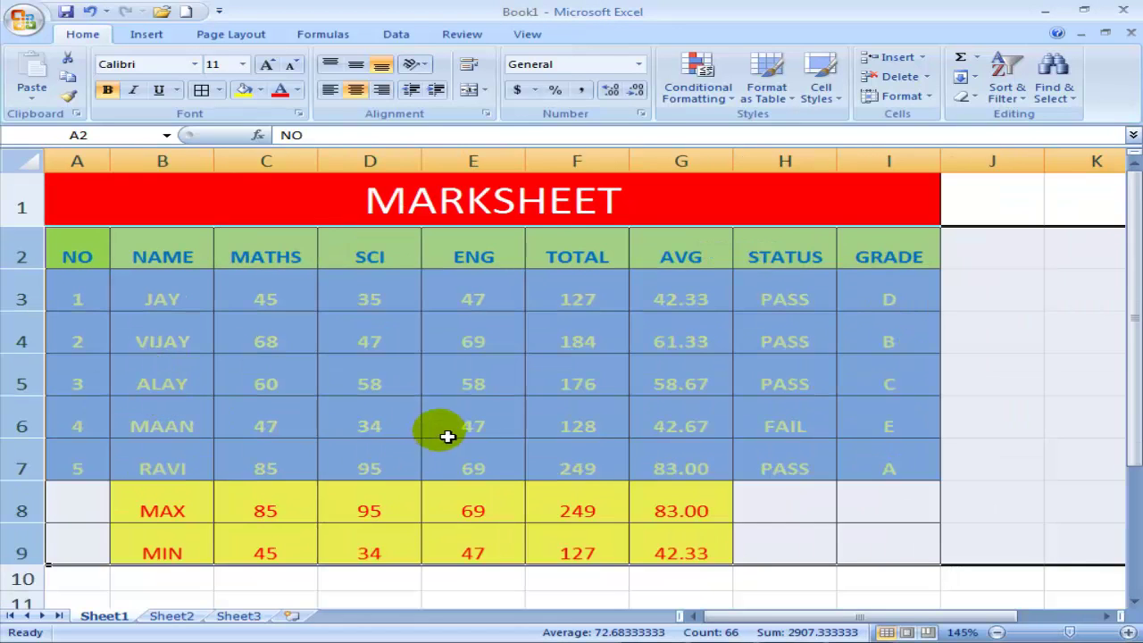
Step: Apply Middle Align to the entire sheet so all cell contents are vertically centered in their rows
left_click(473, 385)
left_click(27, 162)
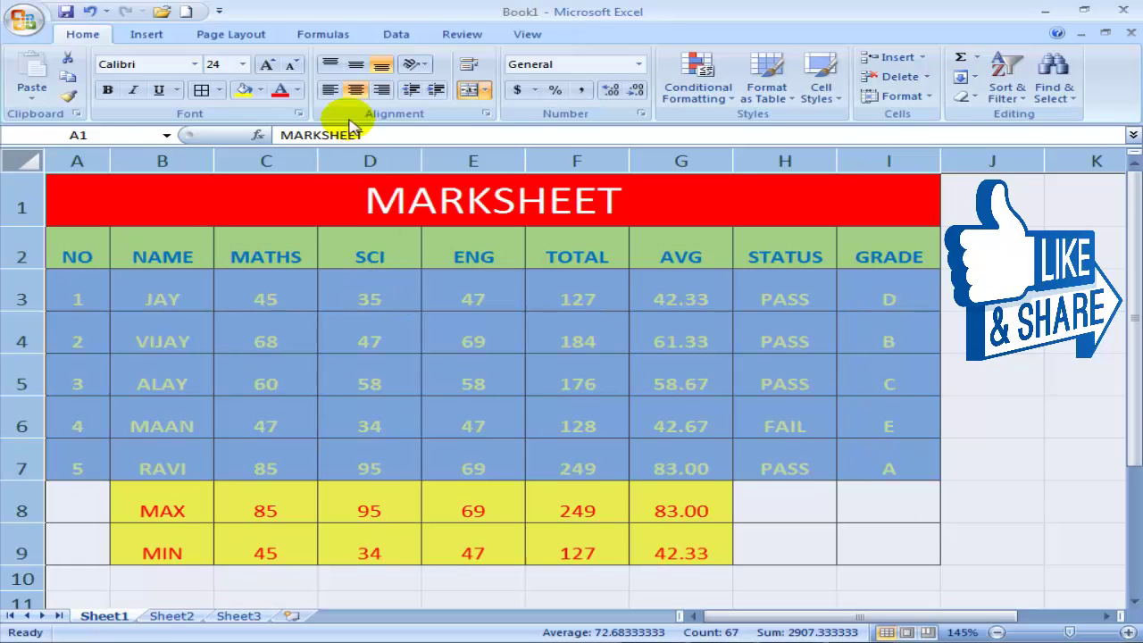
left_click(360, 70)
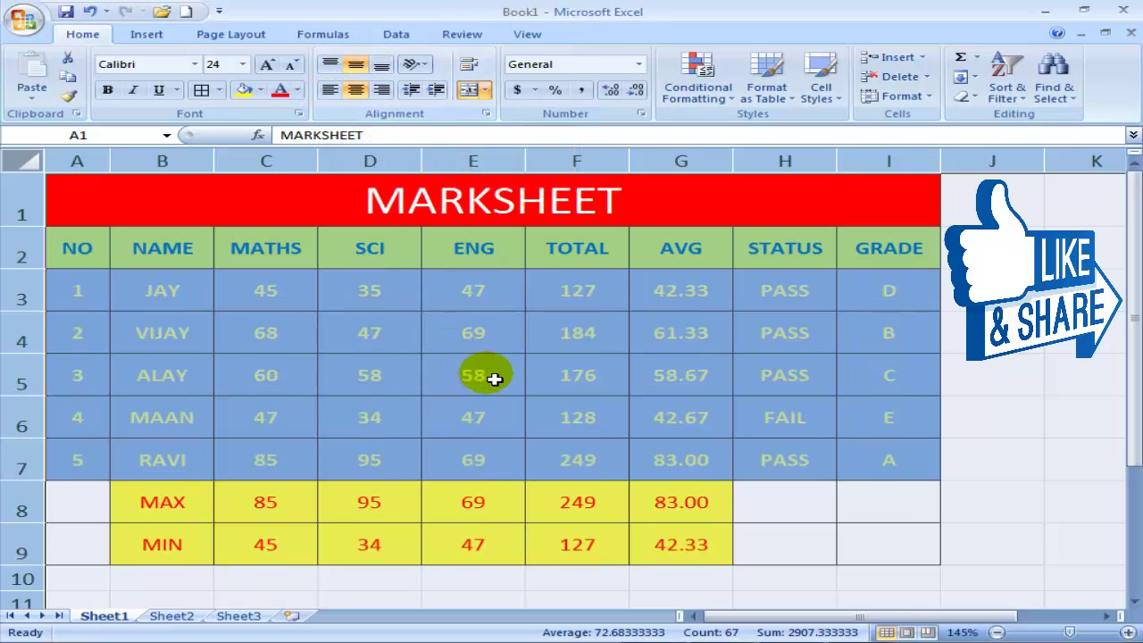
left_click(989, 393)
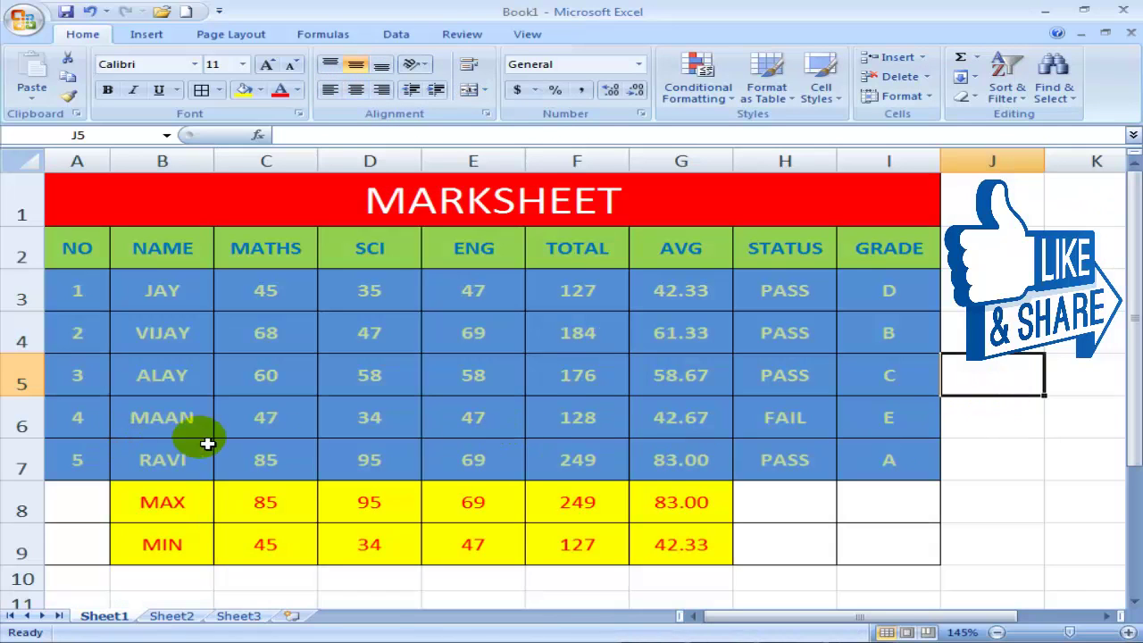
Step: Review the total, average, status and grade formulas in row 3 and the MAX and MIN label cells
left_click(591, 292)
left_click(688, 302)
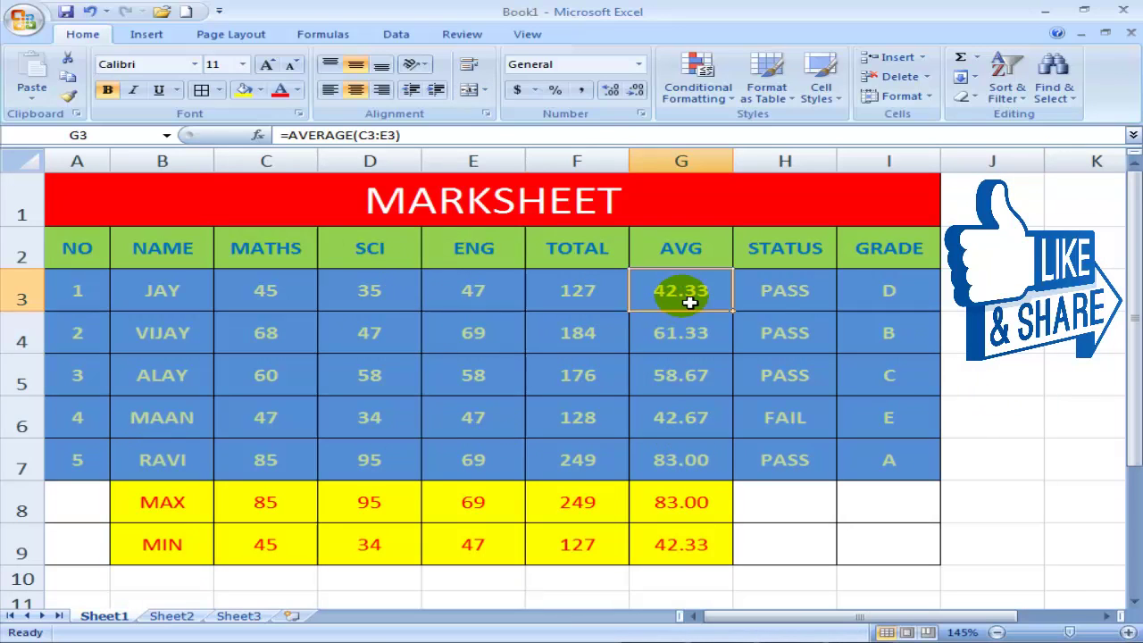
left_click(785, 299)
left_click(880, 301)
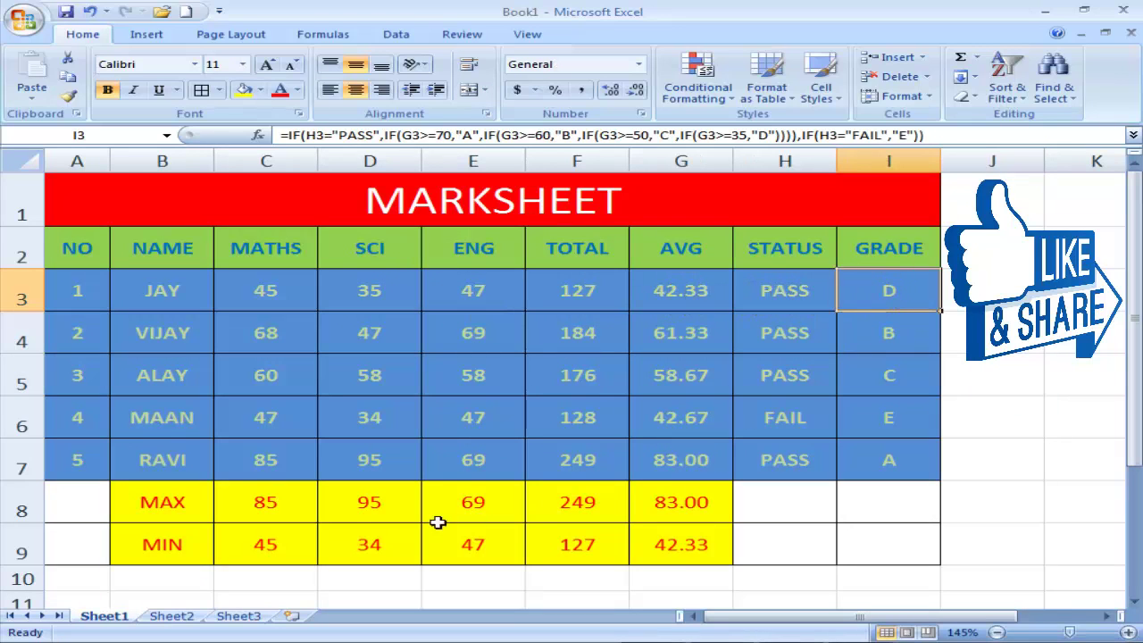
left_click(182, 506)
left_click(170, 542)
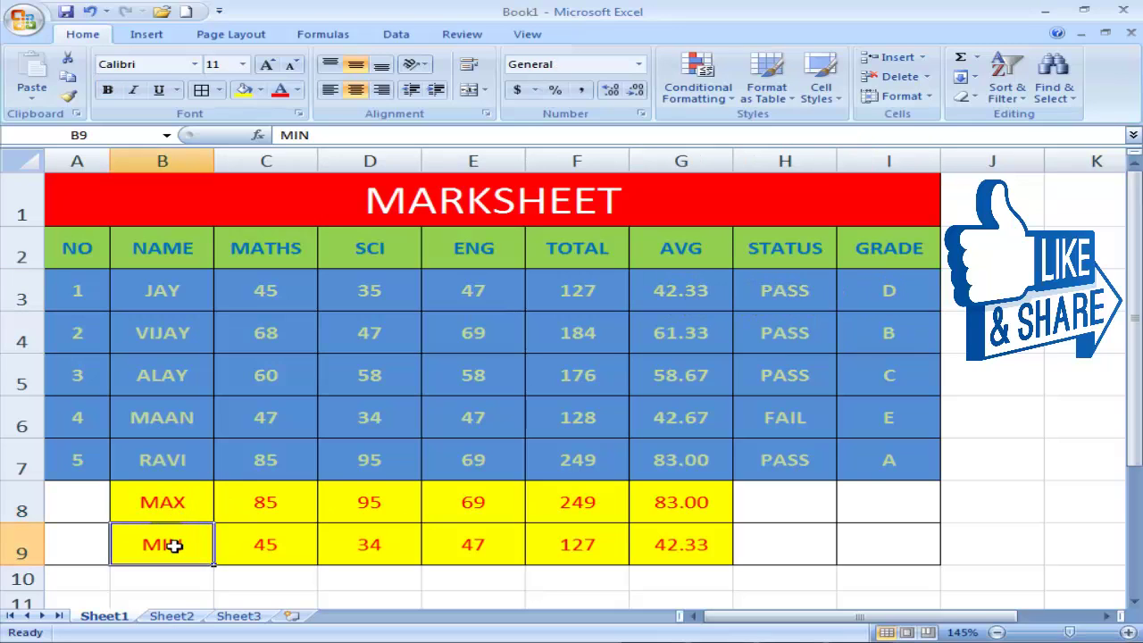